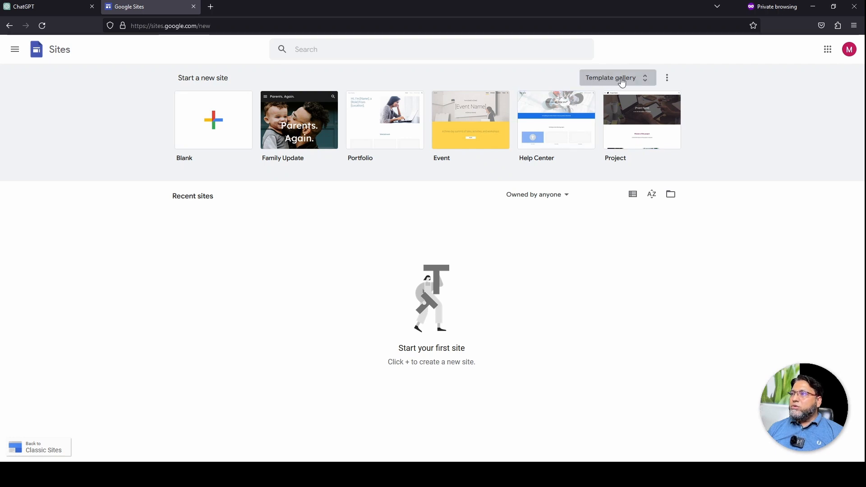
Browse the full template gallery, then start a new site from the Blank template
{"action": "left_click", "coordinate": [646, 82]}
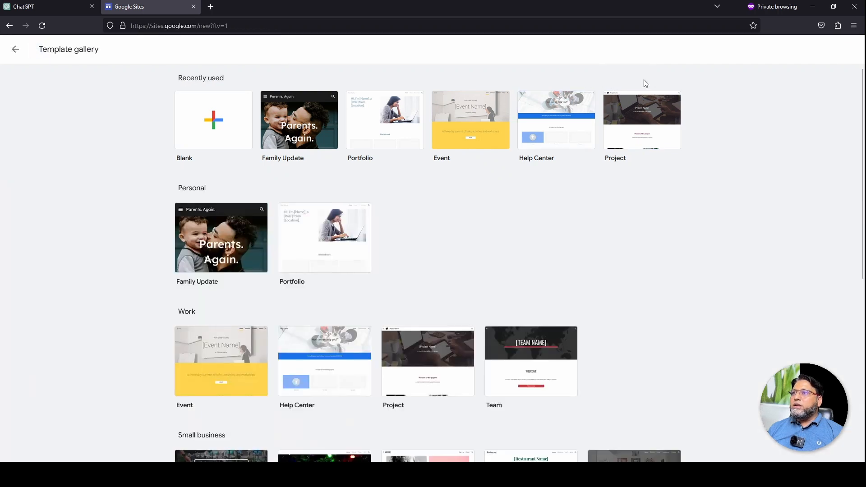
{"action": "scroll", "coordinate": [443, 210], "scroll_direction": "down", "scroll_amount": 5}
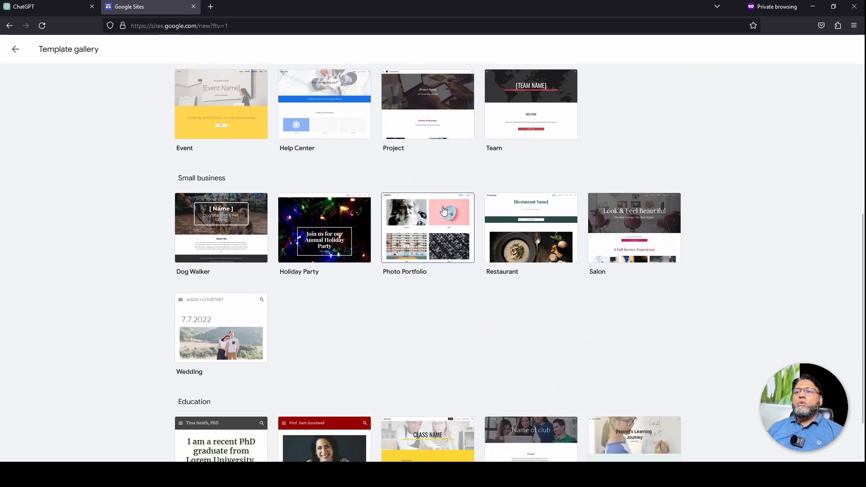
{"action": "scroll", "coordinate": [434, 291], "scroll_direction": "down", "scroll_amount": 1}
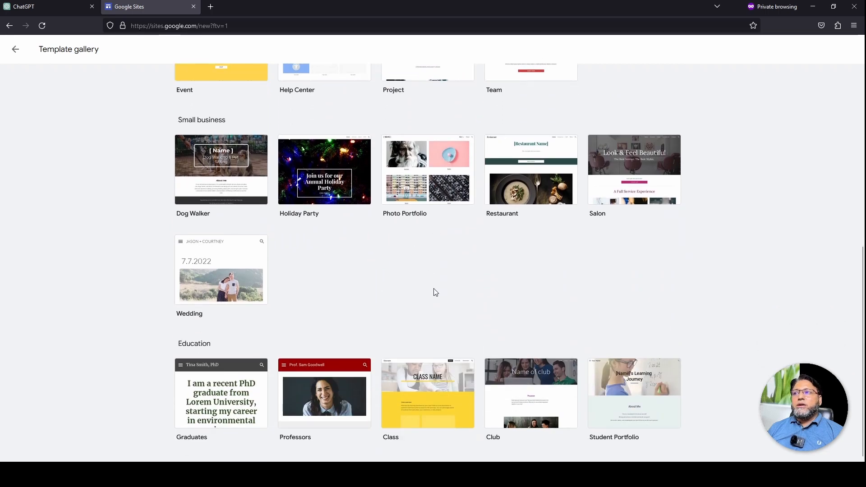
{"action": "scroll", "coordinate": [436, 293], "scroll_direction": "up", "scroll_amount": 2}
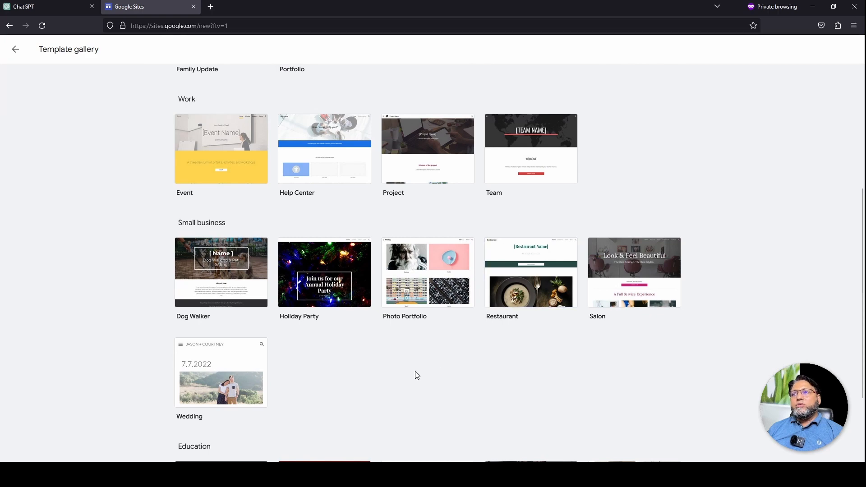
{"action": "scroll", "coordinate": [391, 375], "scroll_direction": "down", "scroll_amount": 2}
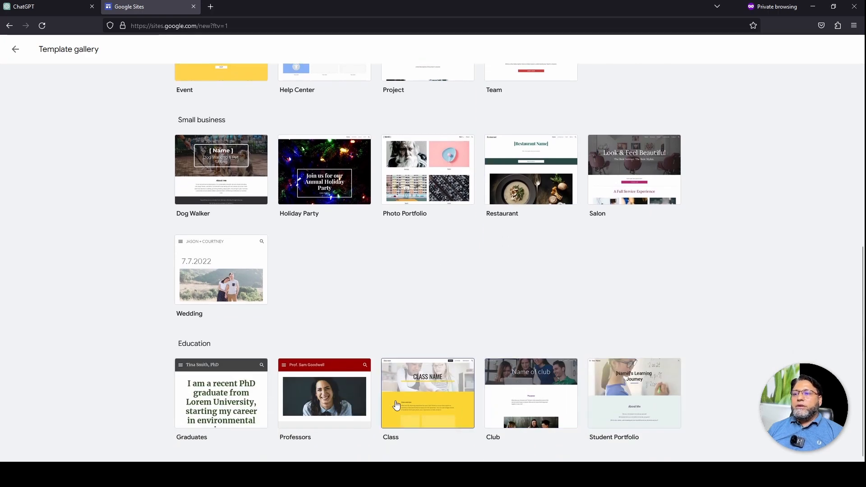
{"action": "scroll", "coordinate": [185, 262], "scroll_direction": "up", "scroll_amount": 6}
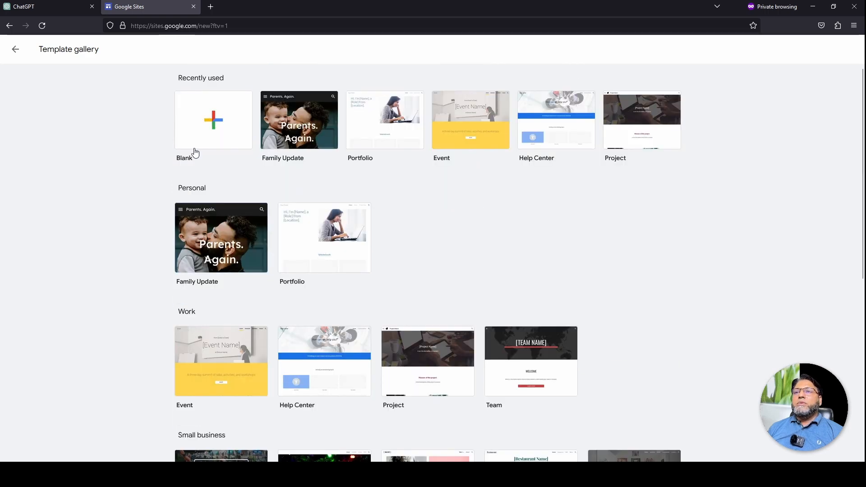
{"action": "left_click", "coordinate": [217, 120]}
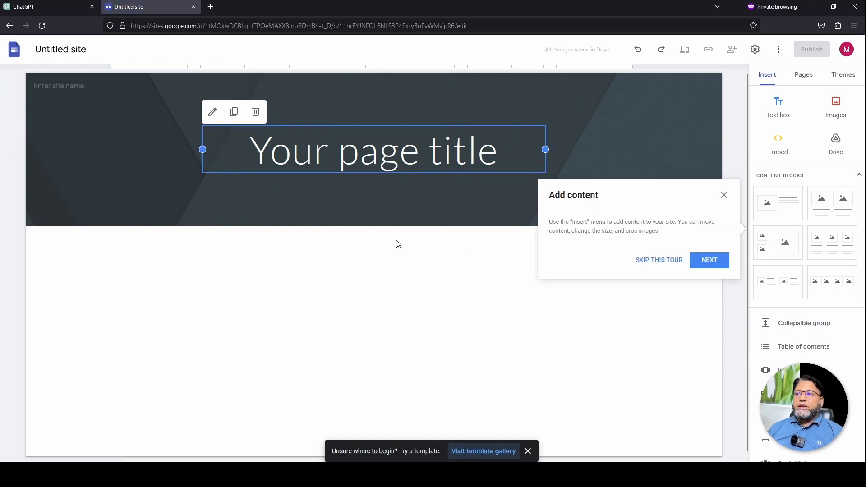
Dismiss the Add content tour, visit Sites home, and go back to the Untitled site editor
{"action": "left_click", "coordinate": [659, 261]}
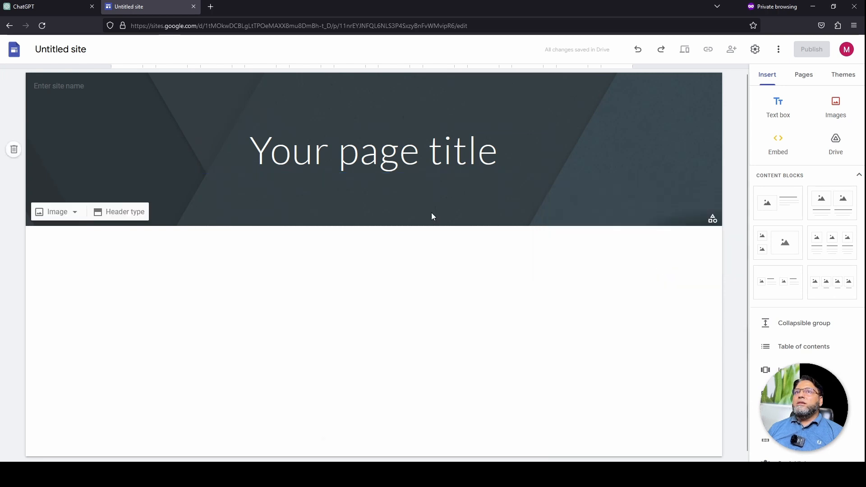
{"action": "left_click", "coordinate": [15, 54]}
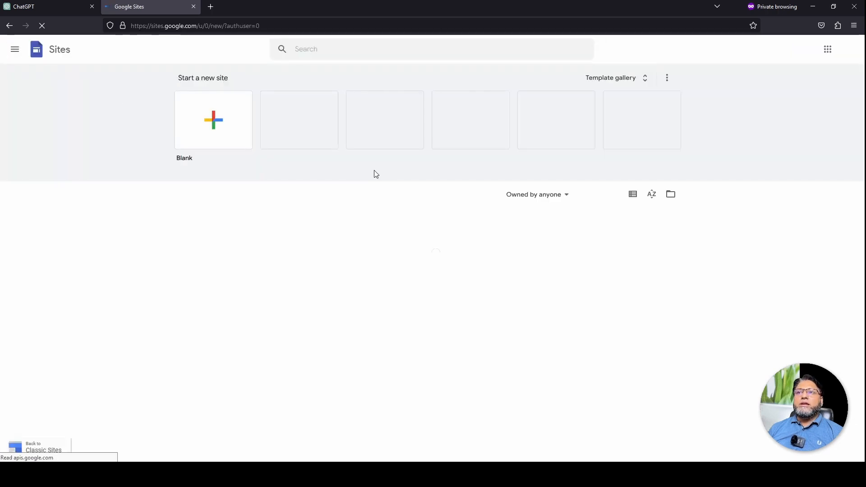
{"action": "left_click", "coordinate": [9, 25]}
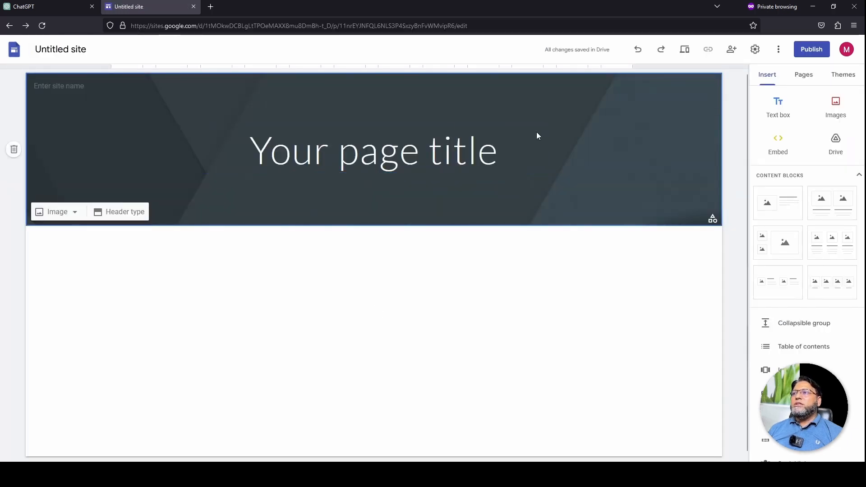
Select and delete the 'Your page title' text box in the header banner
{"action": "left_click", "coordinate": [407, 156]}
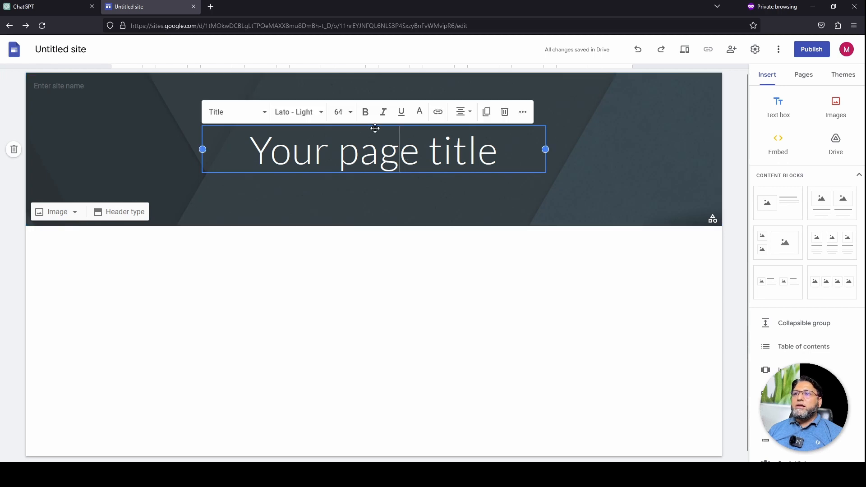
{"action": "left_click", "coordinate": [339, 193]}
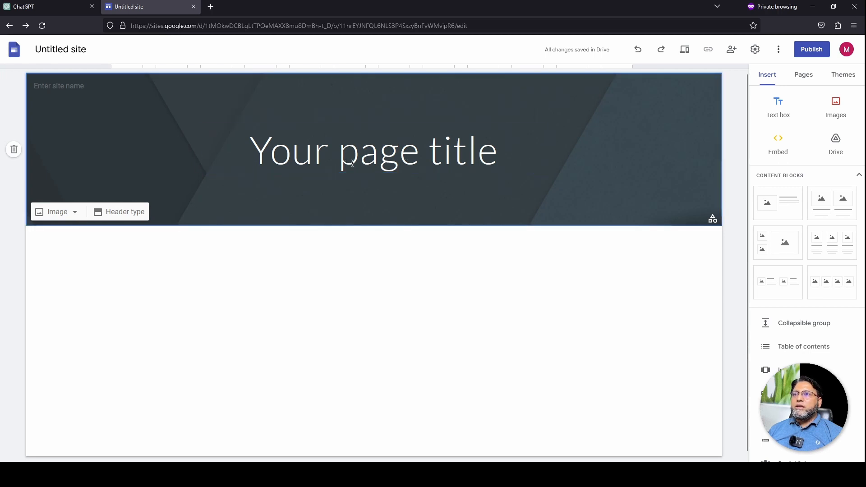
{"action": "left_click", "coordinate": [374, 128]}
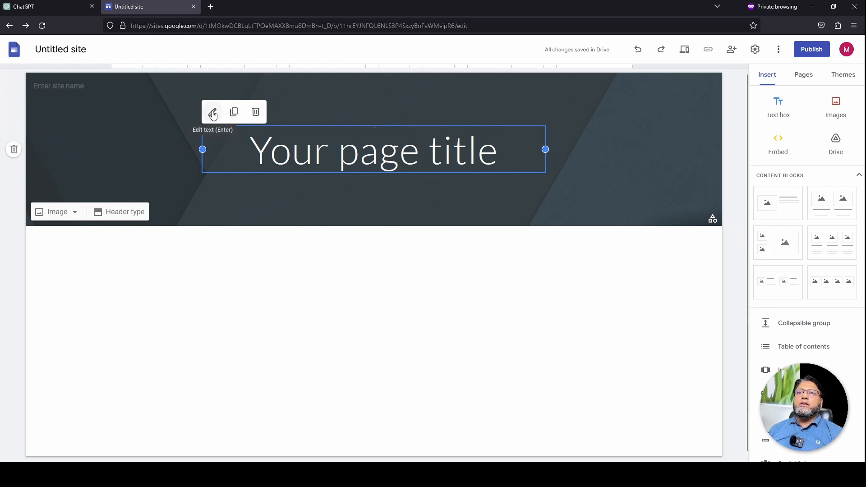
{"action": "left_click", "coordinate": [256, 112]}
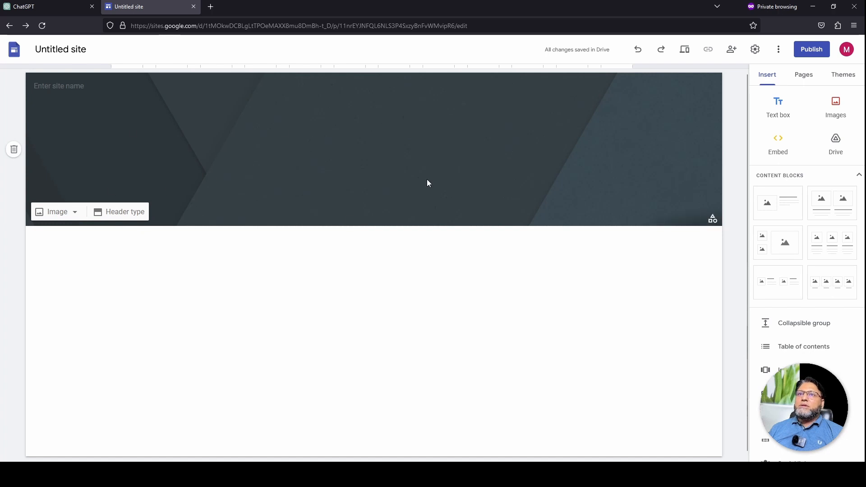
Choose Select under the header Image option, browse the Gallery, and switch to By URL
{"action": "left_click", "coordinate": [69, 217]}
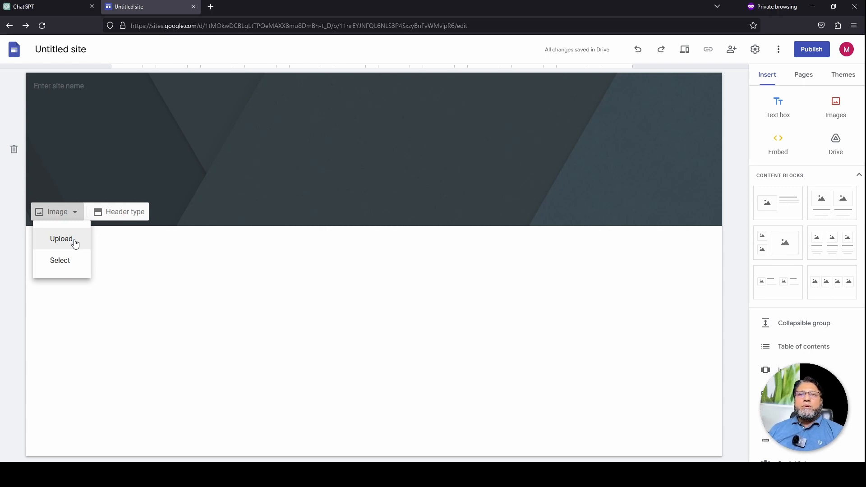
{"action": "left_click", "coordinate": [60, 261]}
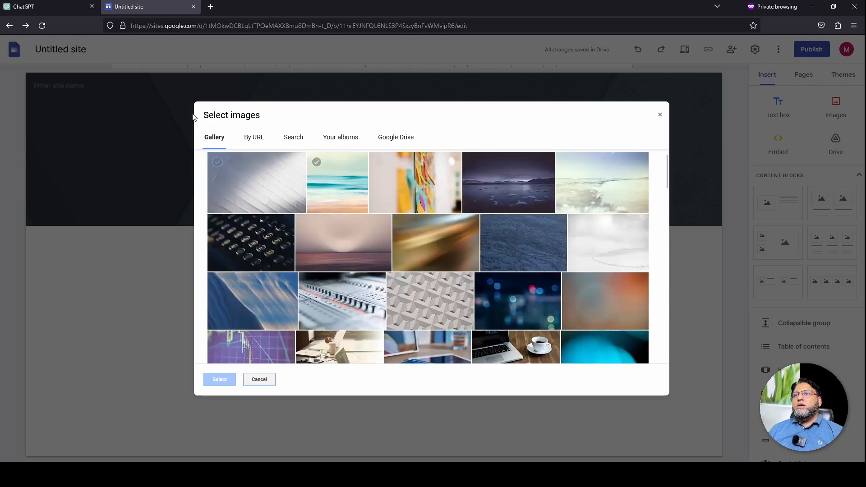
{"action": "scroll", "coordinate": [381, 316], "scroll_direction": "down", "scroll_amount": 8}
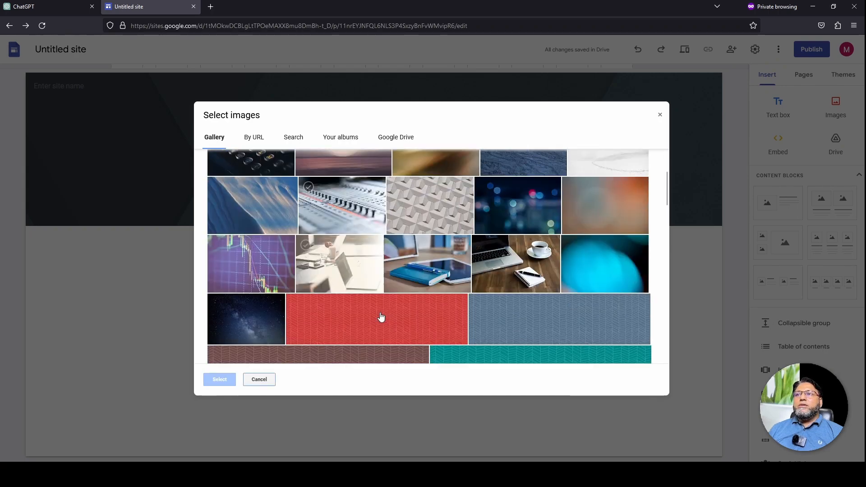
{"action": "scroll", "coordinate": [382, 316], "scroll_direction": "down", "scroll_amount": 6}
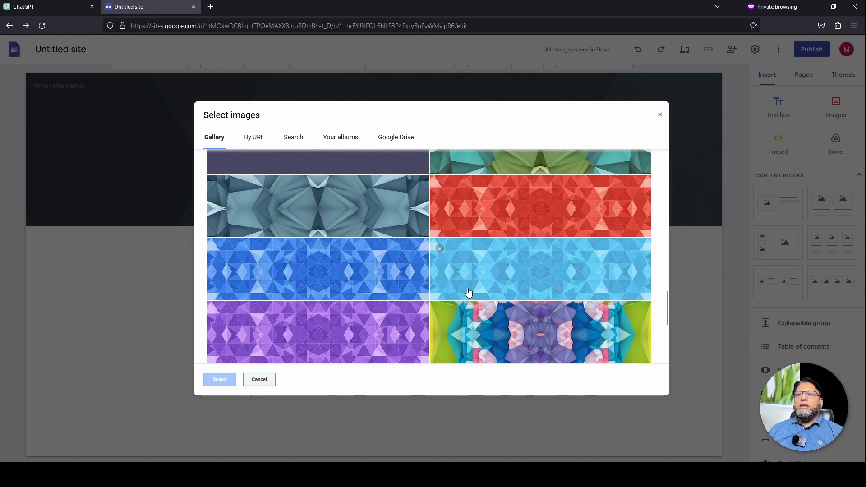
{"action": "scroll", "coordinate": [468, 292], "scroll_direction": "down", "scroll_amount": 4}
{"action": "scroll", "coordinate": [469, 293], "scroll_direction": "up", "scroll_amount": 15}
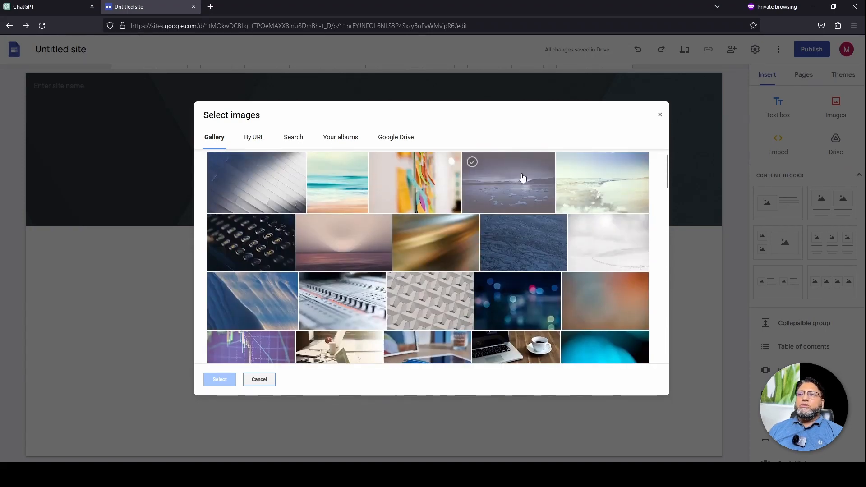
{"action": "scroll", "coordinate": [437, 297], "scroll_direction": "down", "scroll_amount": 8}
{"action": "scroll", "coordinate": [370, 250], "scroll_direction": "down", "scroll_amount": 3}
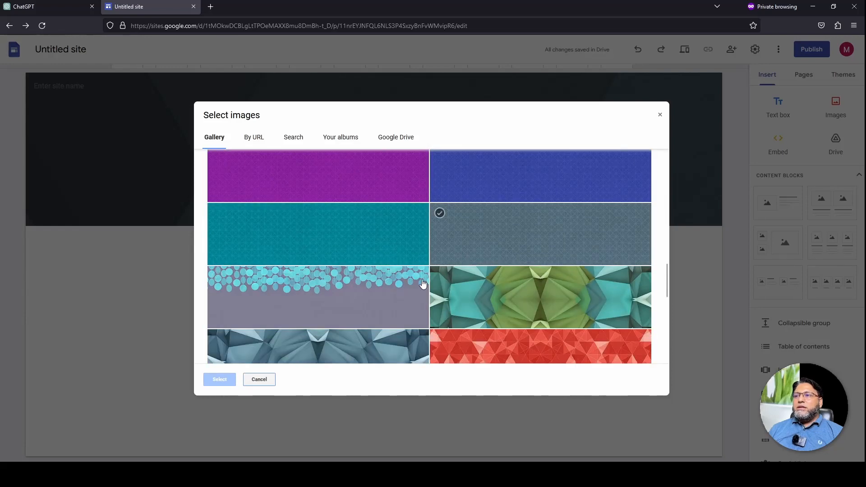
{"action": "scroll", "coordinate": [421, 286], "scroll_direction": "up", "scroll_amount": 1}
{"action": "scroll", "coordinate": [329, 304], "scroll_direction": "down", "scroll_amount": 4}
{"action": "scroll", "coordinate": [329, 304], "scroll_direction": "up", "scroll_amount": 7}
{"action": "left_click", "coordinate": [244, 138]}
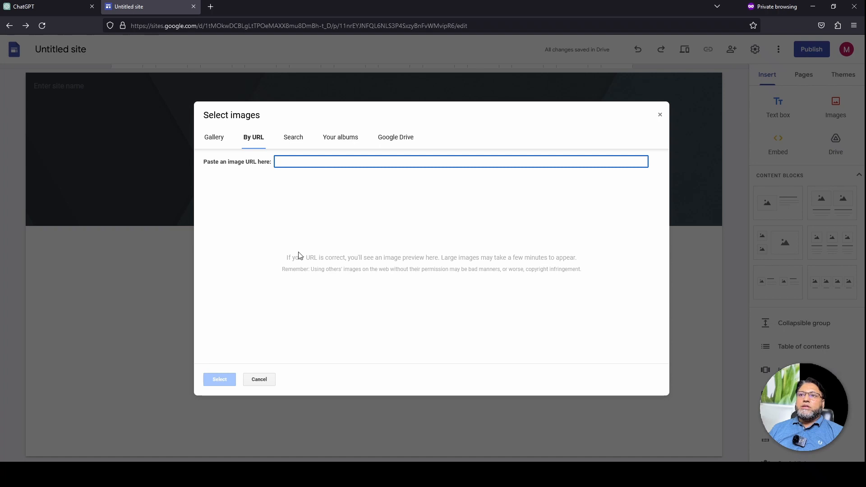
Check Search, Your albums and Google Drive for header images, ending back on Search
{"action": "left_click", "coordinate": [293, 138]}
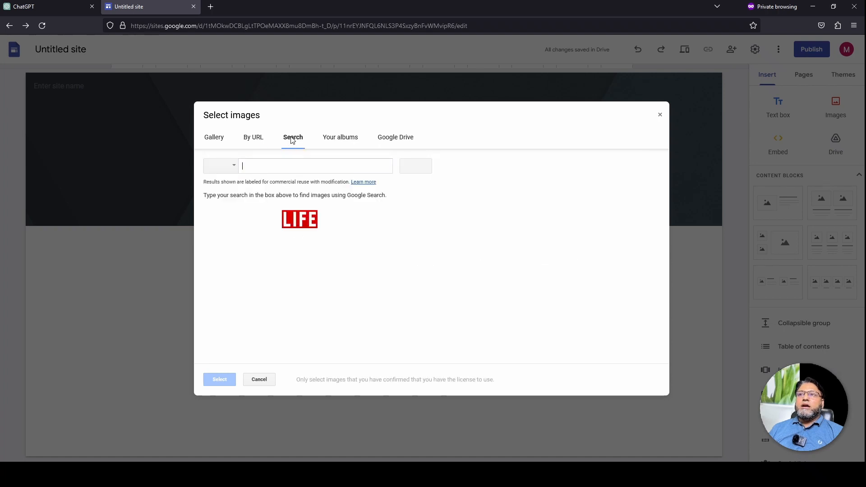
{"action": "left_click", "coordinate": [297, 166]}
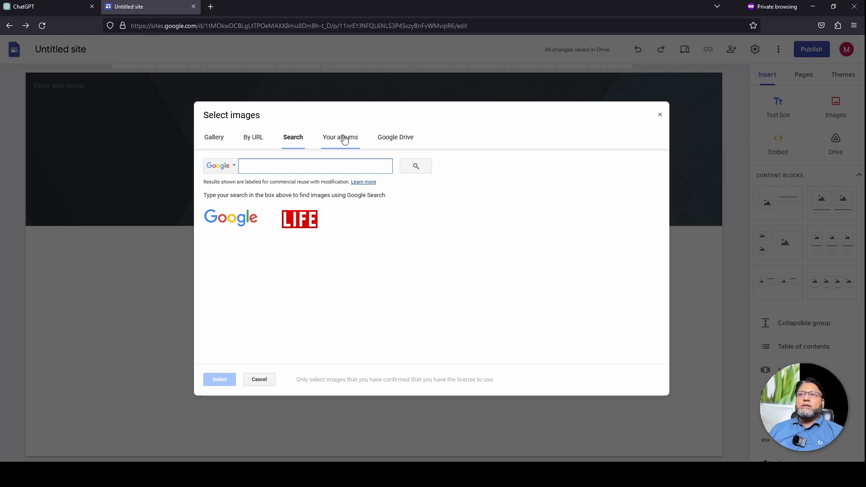
{"action": "left_click", "coordinate": [344, 139]}
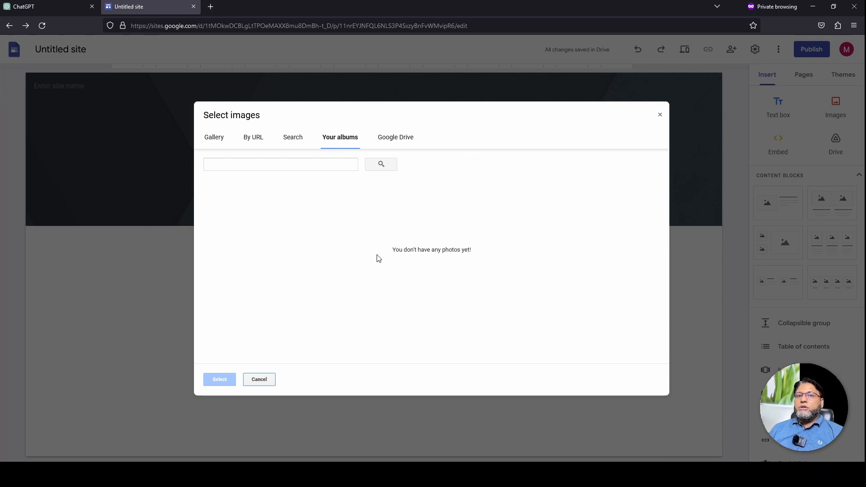
{"action": "left_click", "coordinate": [414, 143]}
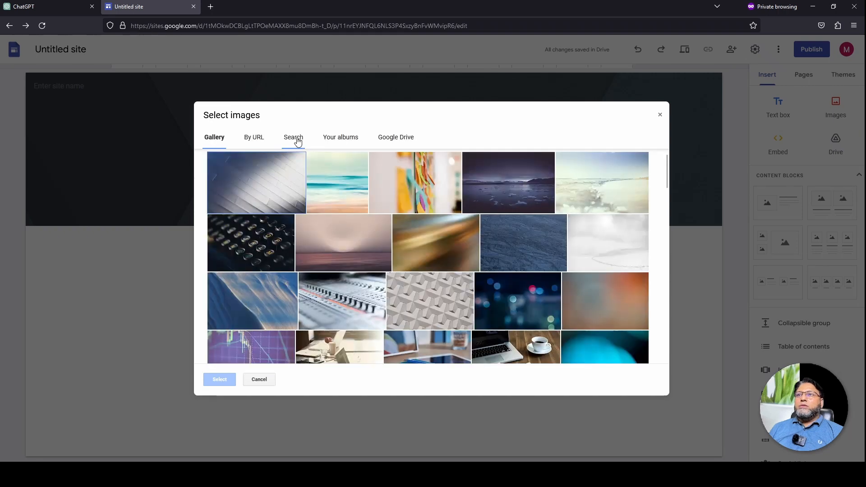
{"action": "left_click", "coordinate": [298, 138]}
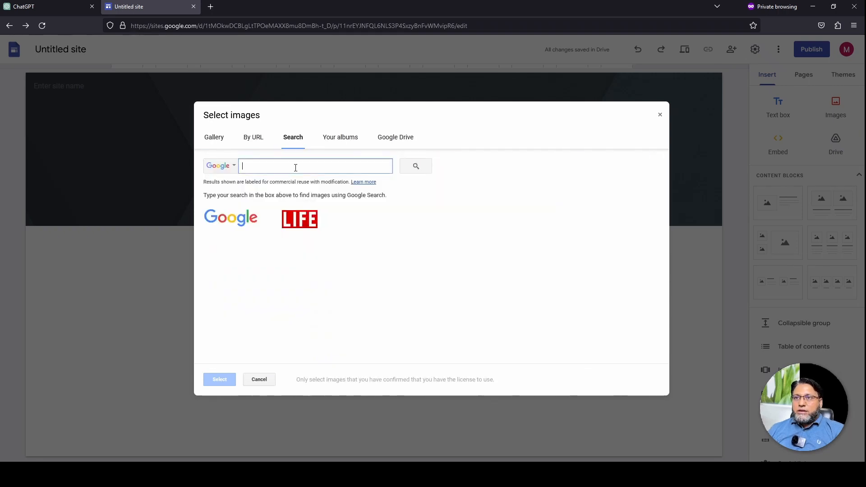
{"action": "type", "text": "PET site"}
{"action": "left_click", "coordinate": [416, 166]}
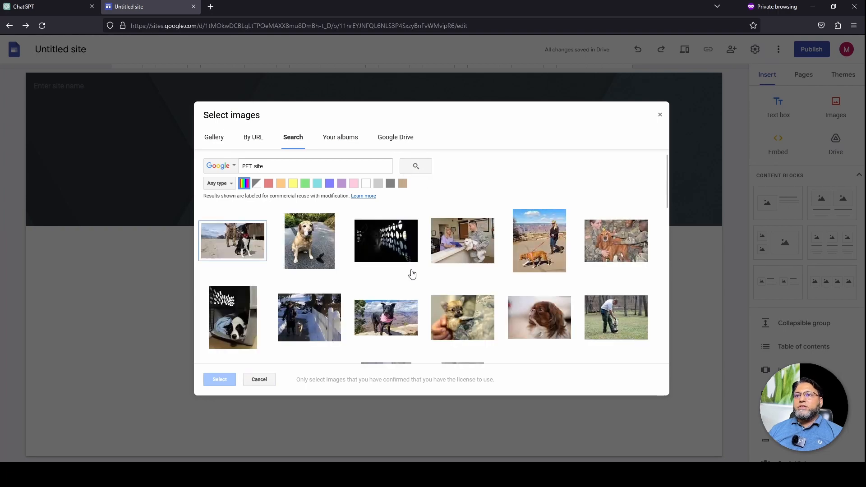
{"action": "scroll", "coordinate": [412, 274], "scroll_direction": "down", "scroll_amount": 5}
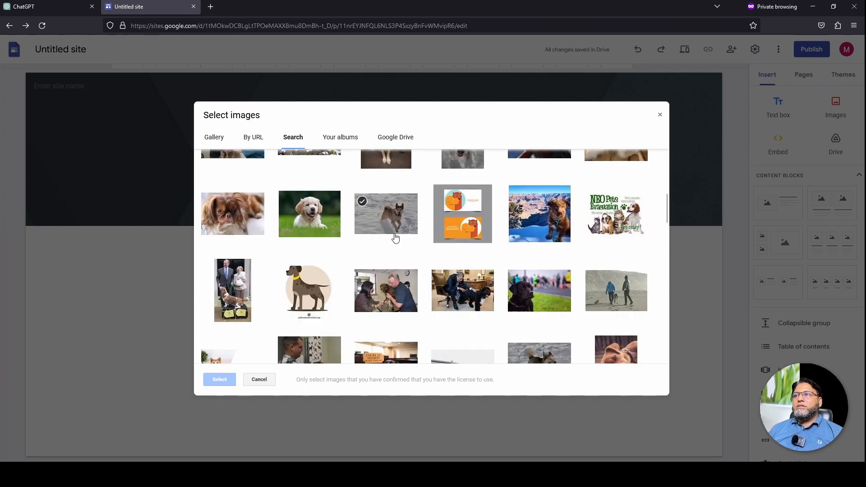
{"action": "scroll", "coordinate": [467, 267], "scroll_direction": "down", "scroll_amount": 2}
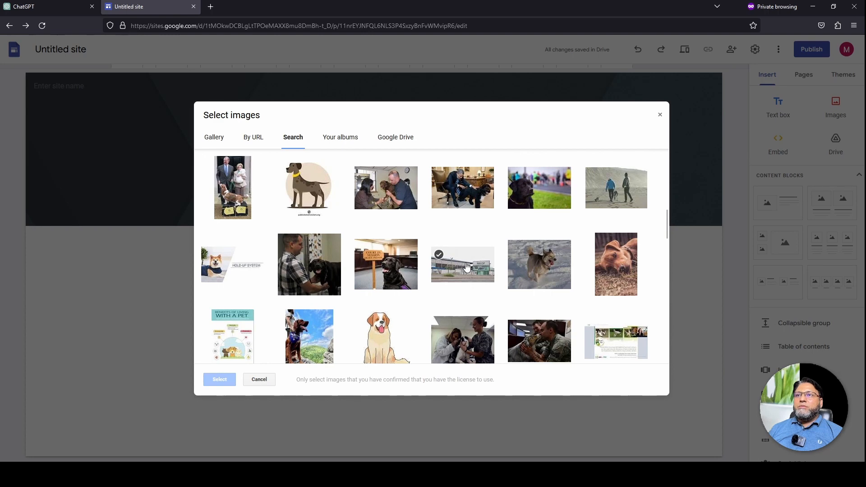
{"action": "scroll", "coordinate": [467, 267], "scroll_direction": "down", "scroll_amount": 5}
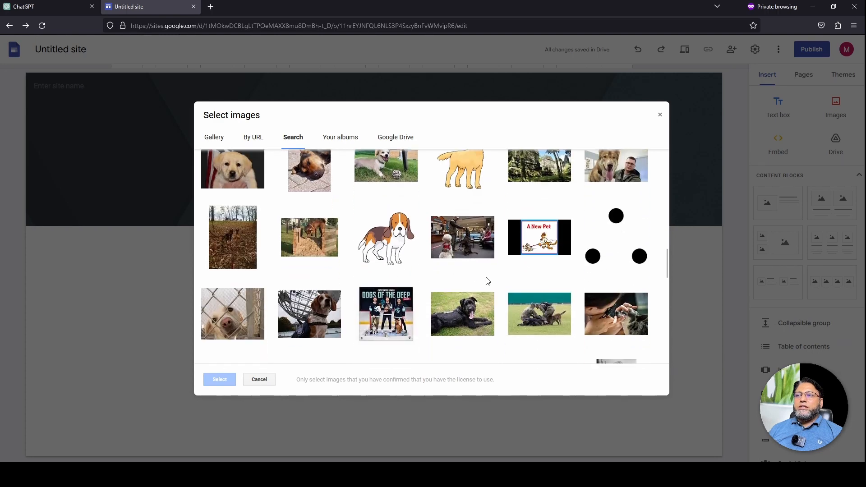
{"action": "scroll", "coordinate": [487, 278], "scroll_direction": "down", "scroll_amount": 3}
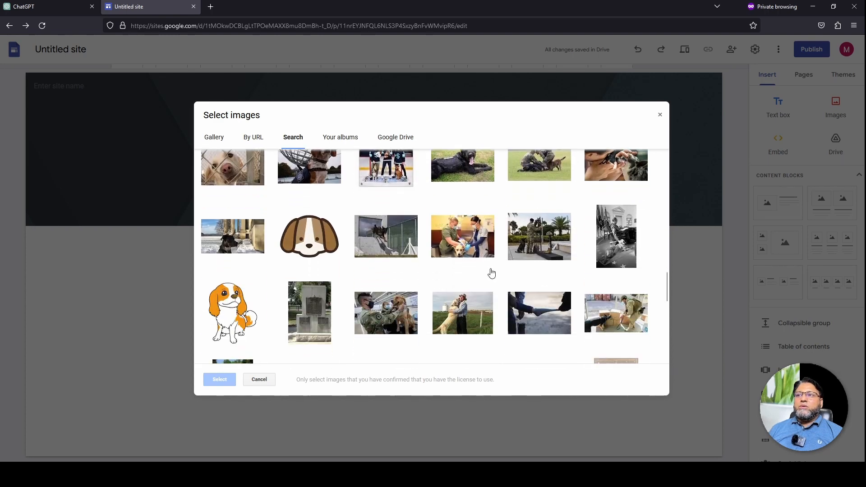
{"action": "scroll", "coordinate": [494, 274], "scroll_direction": "down", "scroll_amount": 3}
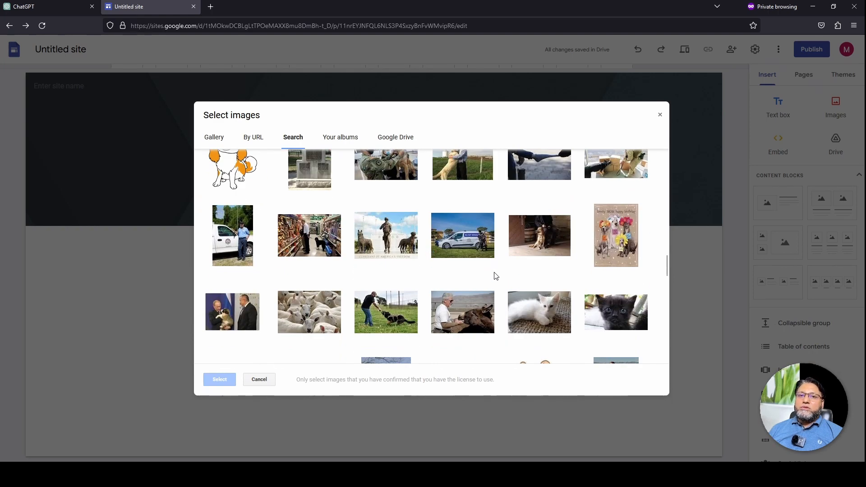
{"action": "scroll", "coordinate": [495, 276], "scroll_direction": "down", "scroll_amount": 2}
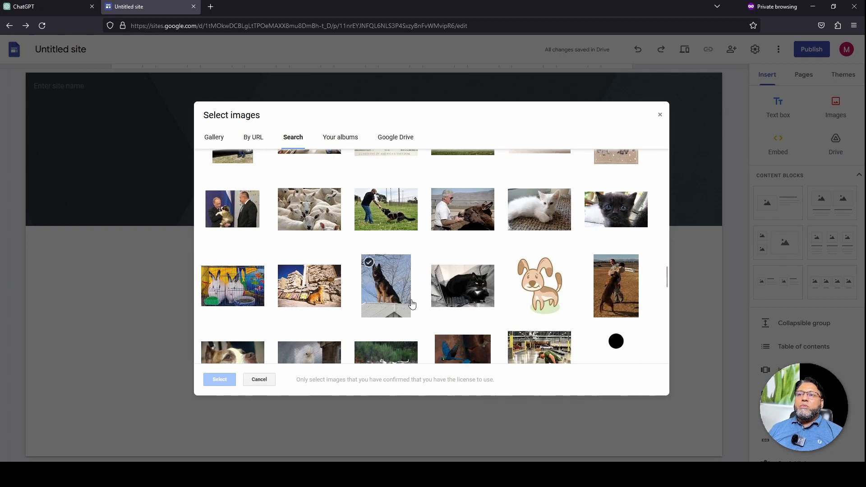
{"action": "scroll", "coordinate": [415, 310], "scroll_direction": "down", "scroll_amount": 2}
{"action": "scroll", "coordinate": [417, 310], "scroll_direction": "down", "scroll_amount": 2}
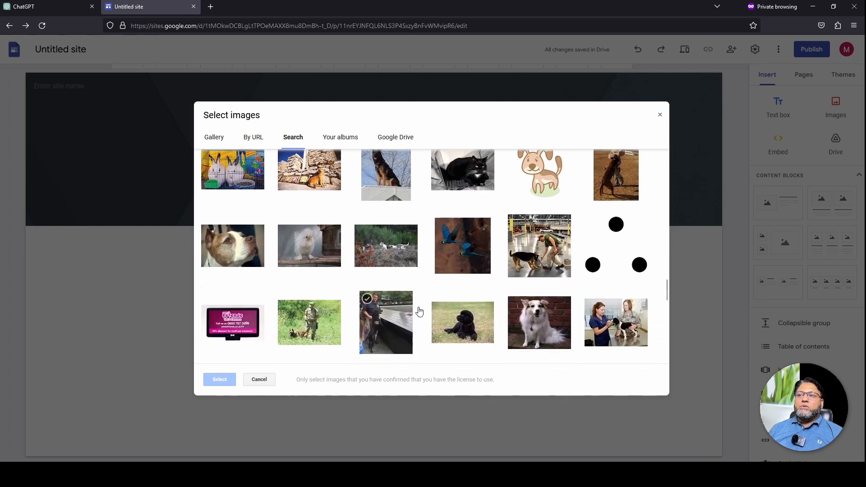
{"action": "scroll", "coordinate": [418, 298], "scroll_direction": "down", "scroll_amount": 3}
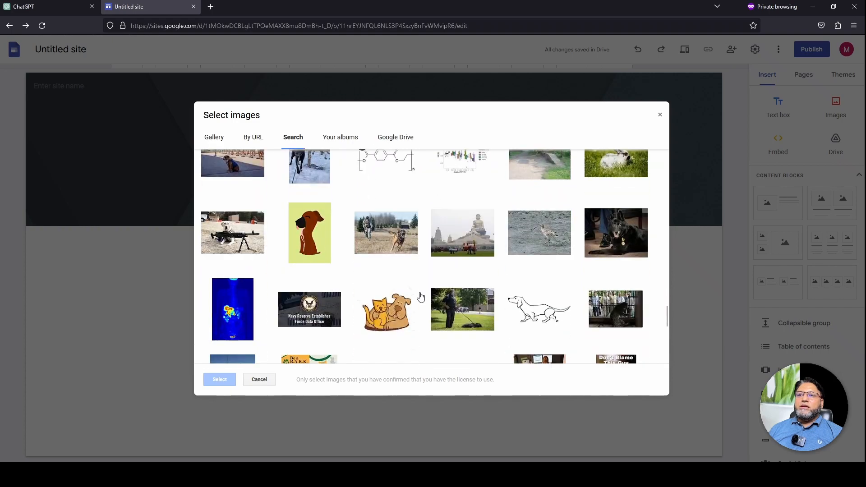
{"action": "scroll", "coordinate": [235, 216], "scroll_direction": "up", "scroll_amount": 2}
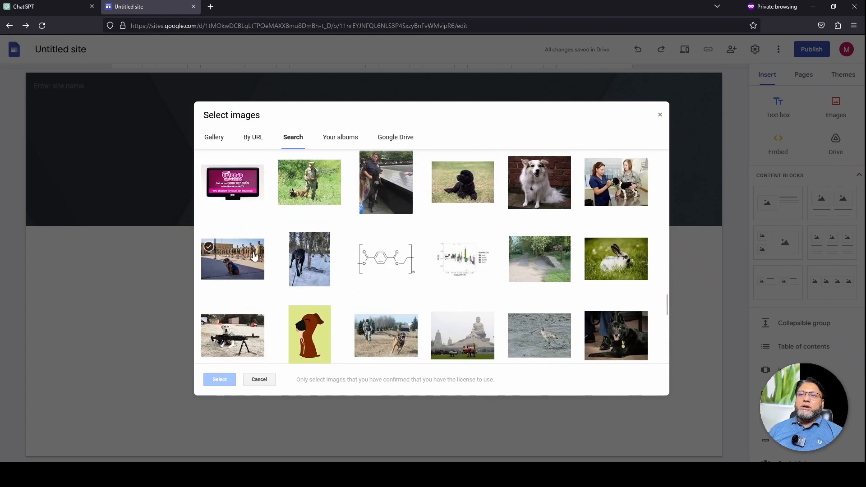
{"action": "scroll", "coordinate": [254, 256], "scroll_direction": "down", "scroll_amount": 2}
{"action": "scroll", "coordinate": [319, 258], "scroll_direction": "down", "scroll_amount": 6}
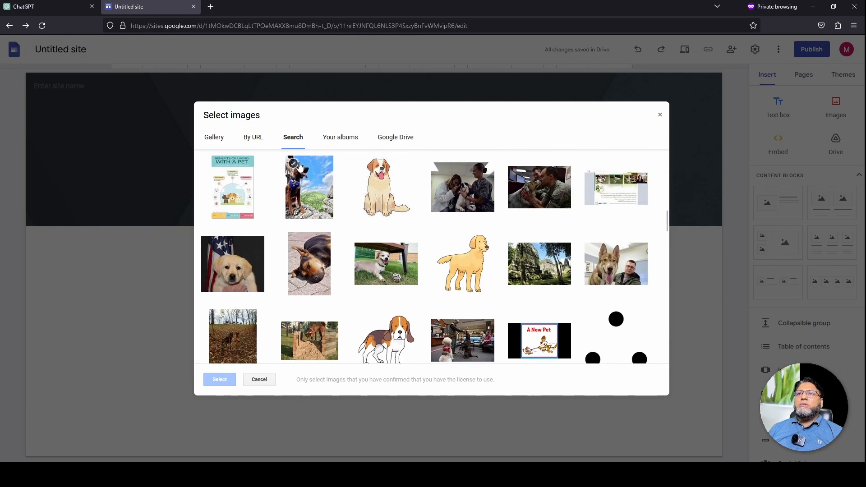
{"action": "scroll", "coordinate": [299, 167], "scroll_direction": "up", "scroll_amount": 2}
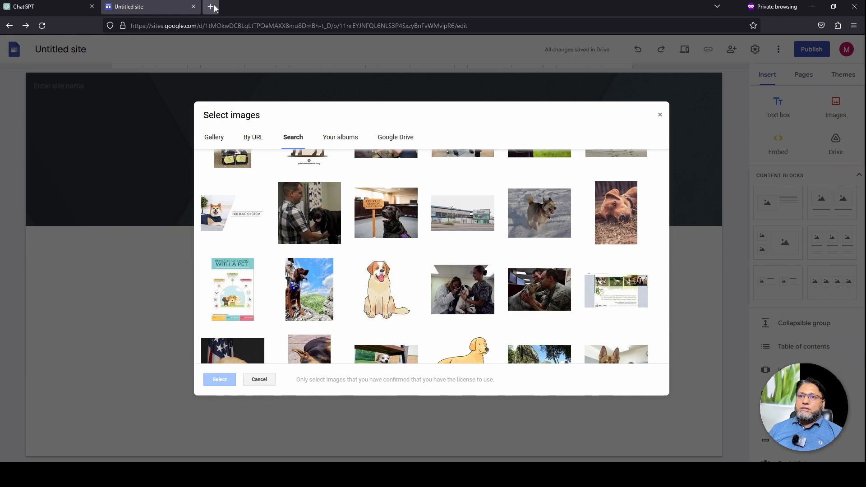
Open unsplash.com in a new tab and search for PETS photos
{"action": "left_click", "coordinate": [211, 7]}
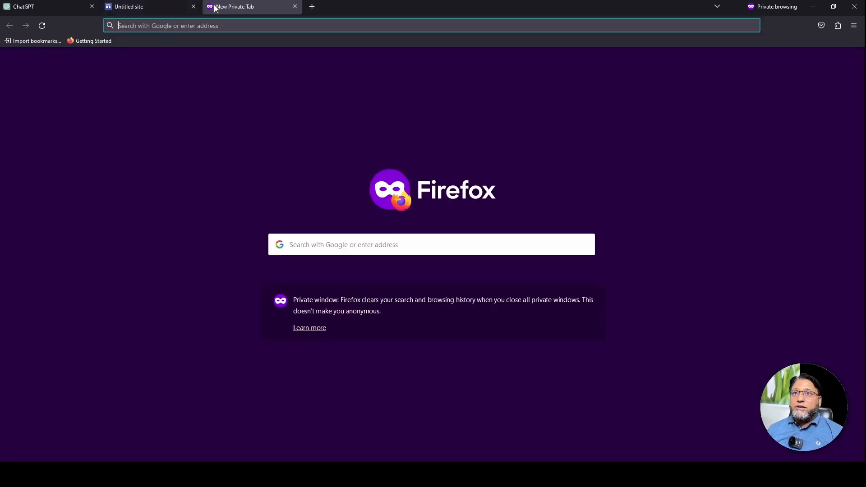
{"action": "type", "text": "https://unsplash.com"}
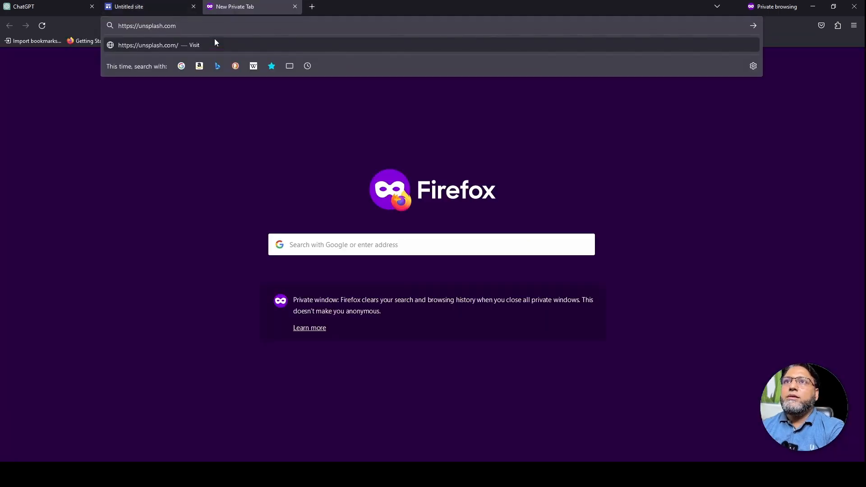
{"action": "key", "text": "Return"}
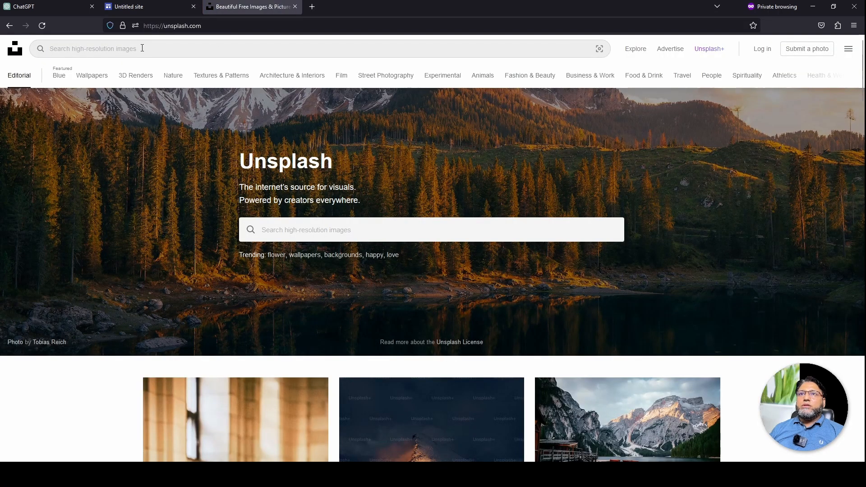
{"action": "left_click", "coordinate": [357, 238]}
{"action": "type", "text": "PETS"}
{"action": "key", "text": "Return"}
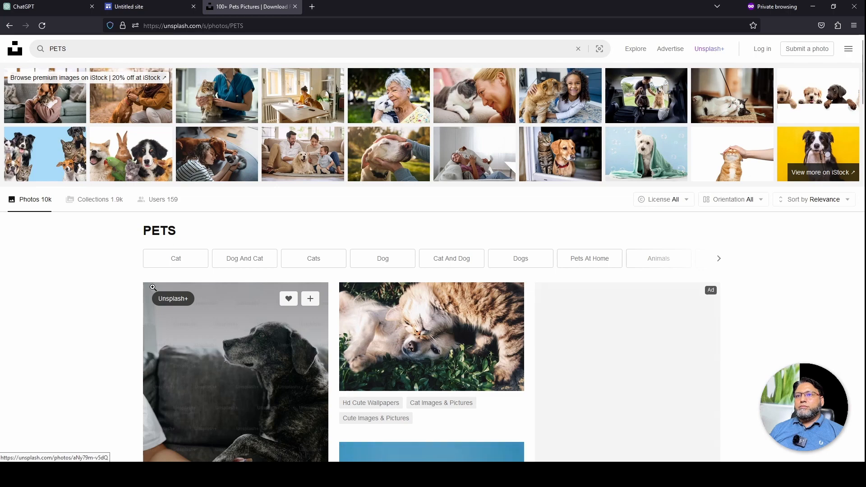
Filter the PETS results to Free licence and Landscape orientation
{"action": "scroll", "coordinate": [52, 290], "scroll_direction": "down", "scroll_amount": 10}
{"action": "scroll", "coordinate": [52, 290], "scroll_direction": "up", "scroll_amount": 15}
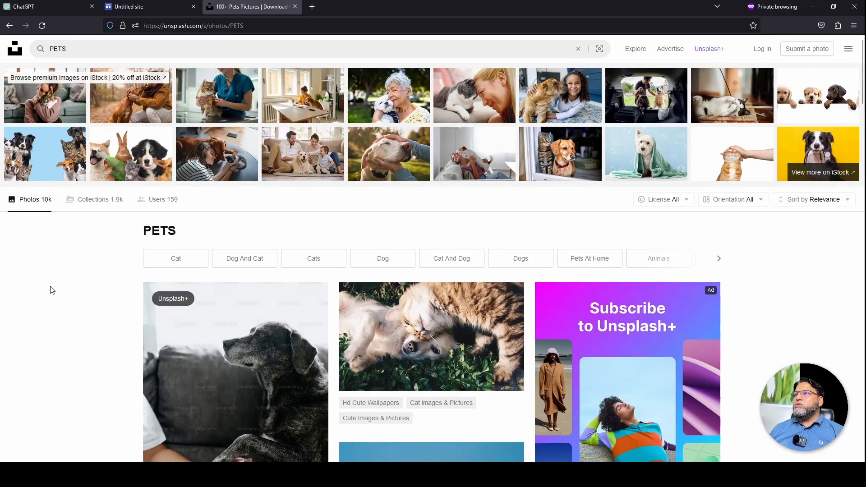
{"action": "left_click", "coordinate": [687, 201]}
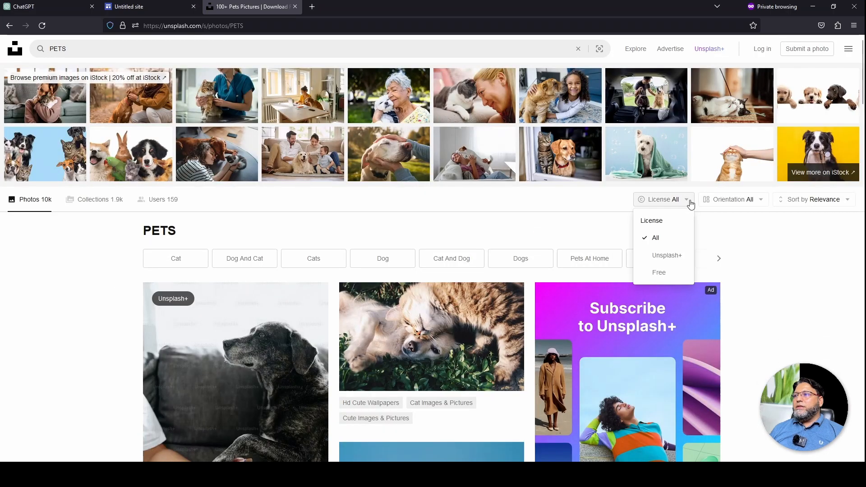
{"action": "left_click", "coordinate": [667, 273]}
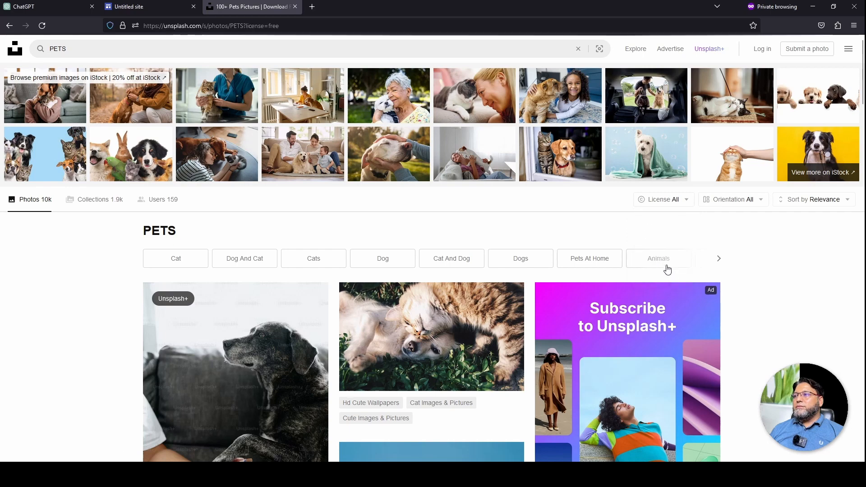
{"action": "left_click", "coordinate": [762, 201]}
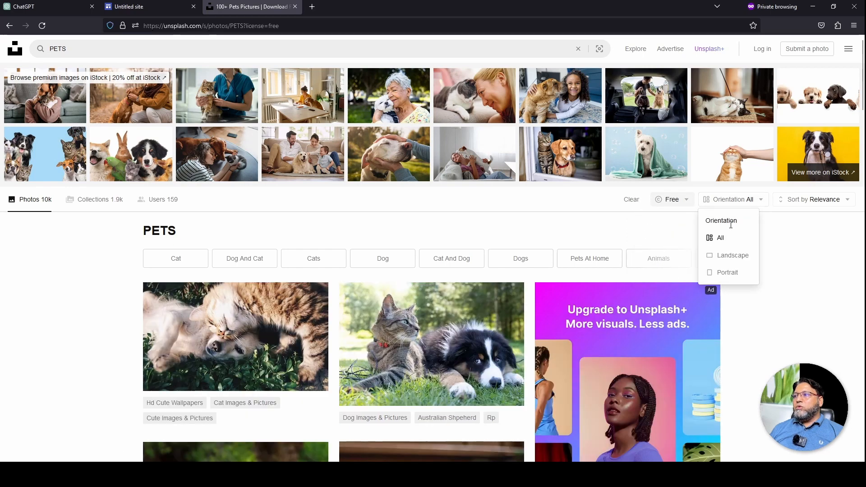
{"action": "left_click", "coordinate": [732, 260]}
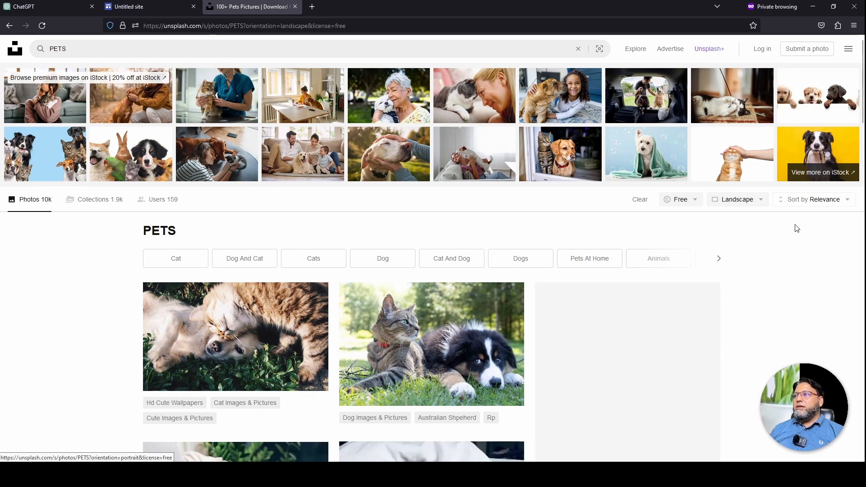
Download the photo of three puppies standing on a street
{"action": "scroll", "coordinate": [784, 274], "scroll_direction": "down", "scroll_amount": 3}
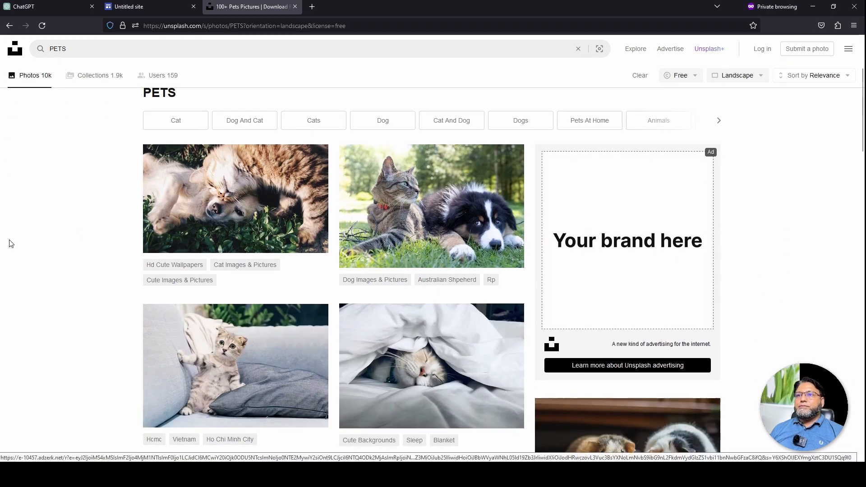
{"action": "scroll", "coordinate": [18, 243], "scroll_direction": "down", "scroll_amount": 2}
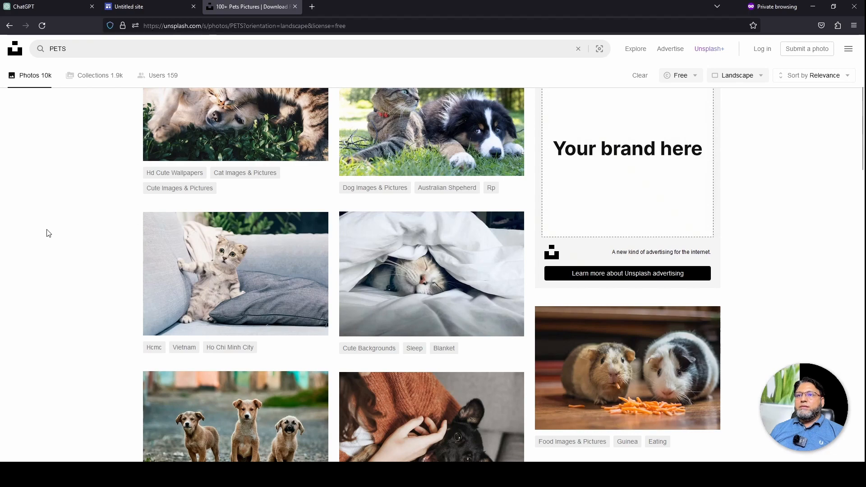
{"action": "scroll", "coordinate": [48, 232], "scroll_direction": "down", "scroll_amount": 2}
{"action": "scroll", "coordinate": [48, 233], "scroll_direction": "down", "scroll_amount": 2}
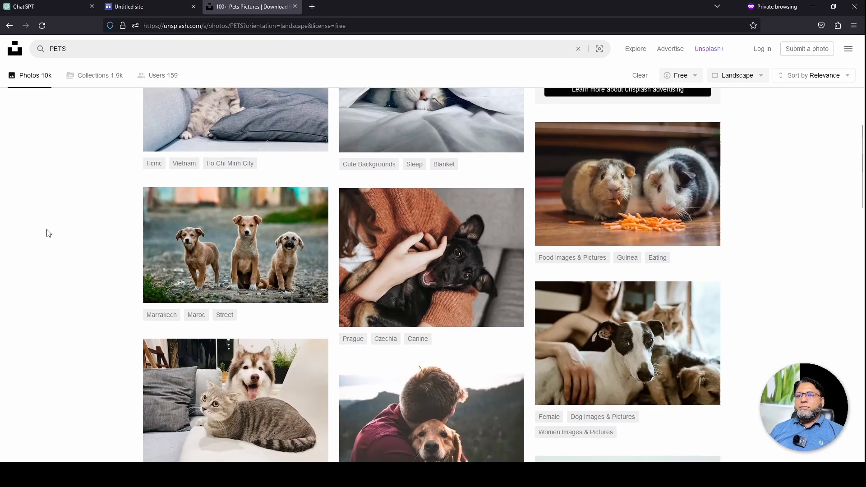
{"action": "scroll", "coordinate": [36, 246], "scroll_direction": "down", "scroll_amount": 3}
{"action": "scroll", "coordinate": [28, 255], "scroll_direction": "up", "scroll_amount": 3}
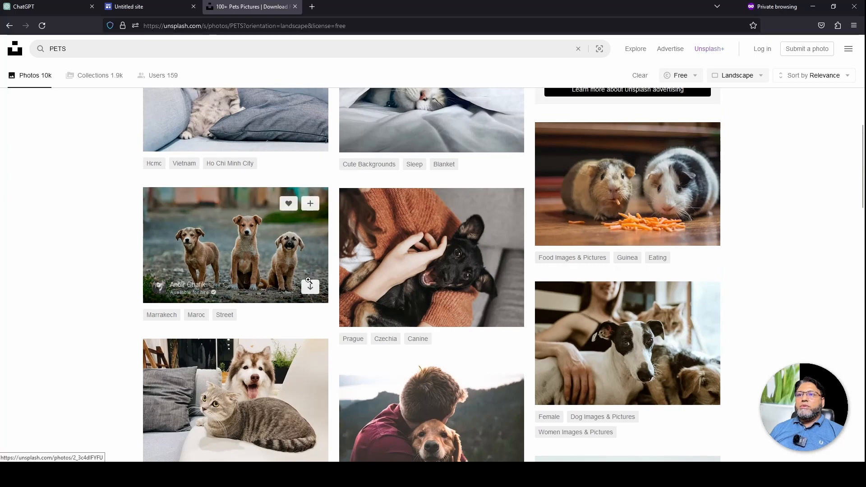
{"action": "left_click", "coordinate": [311, 289]}
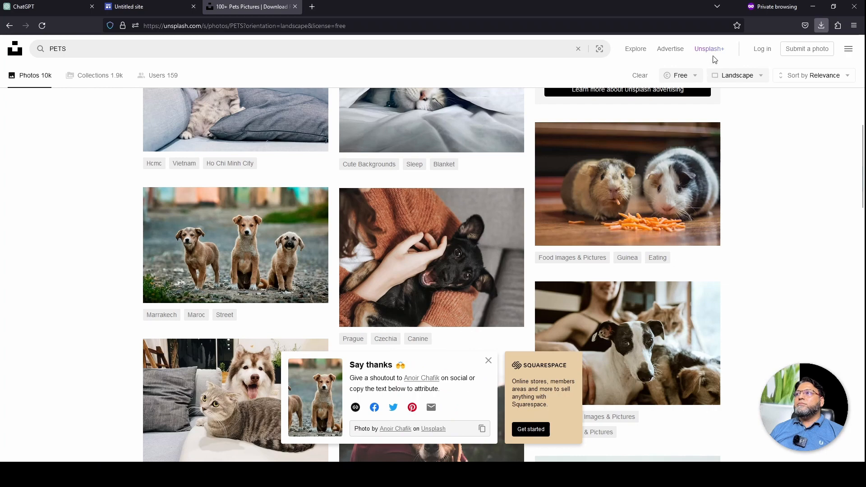
{"action": "left_click", "coordinate": [149, 6]}
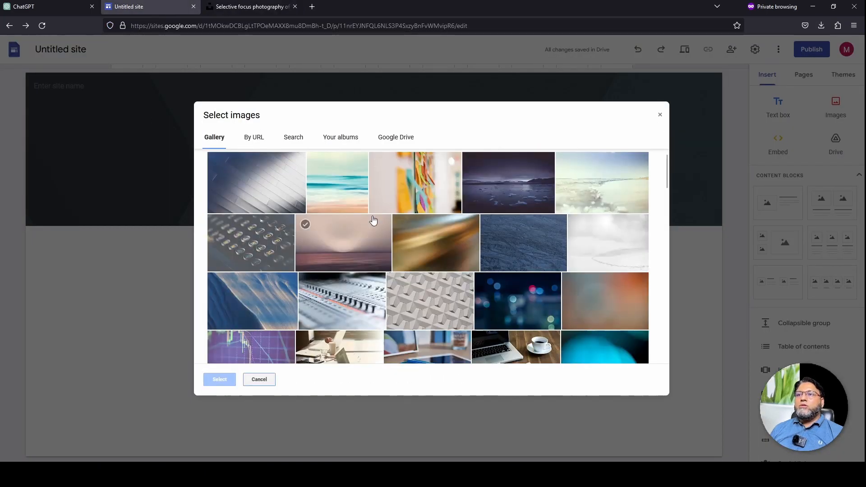
Upload the downloaded three-puppies photo as the header background image
{"action": "left_click", "coordinate": [259, 379]}
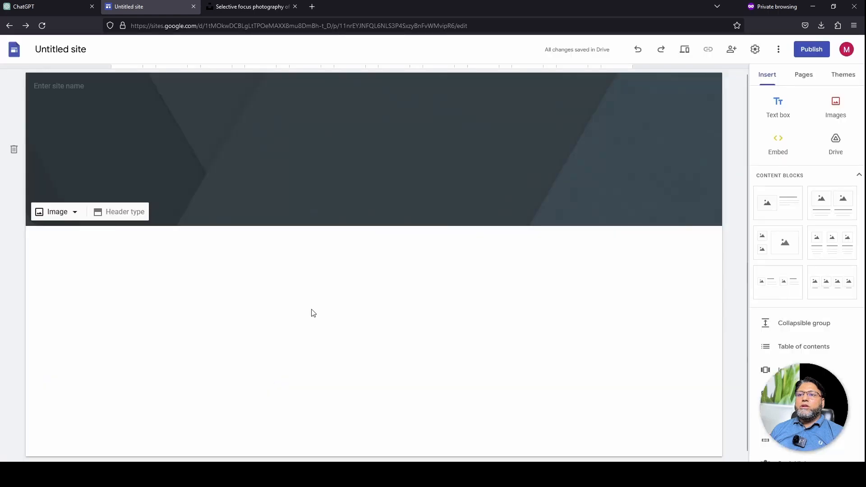
{"action": "left_click", "coordinate": [72, 213]}
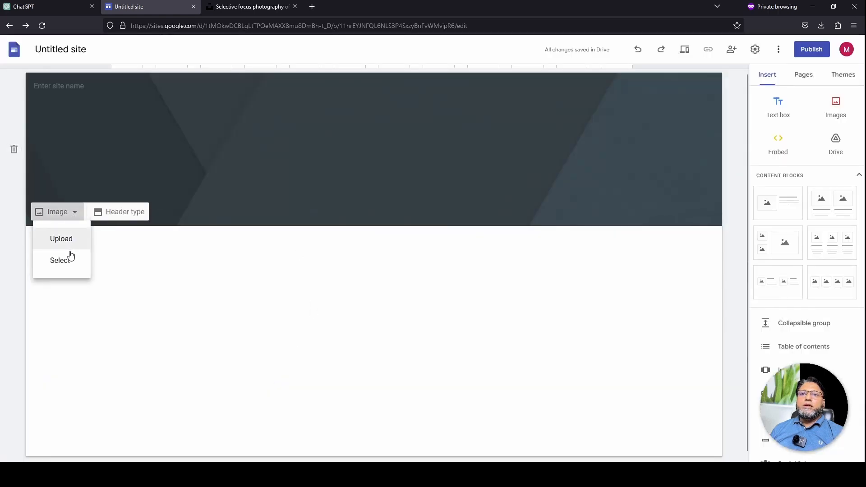
{"action": "left_click", "coordinate": [73, 239]}
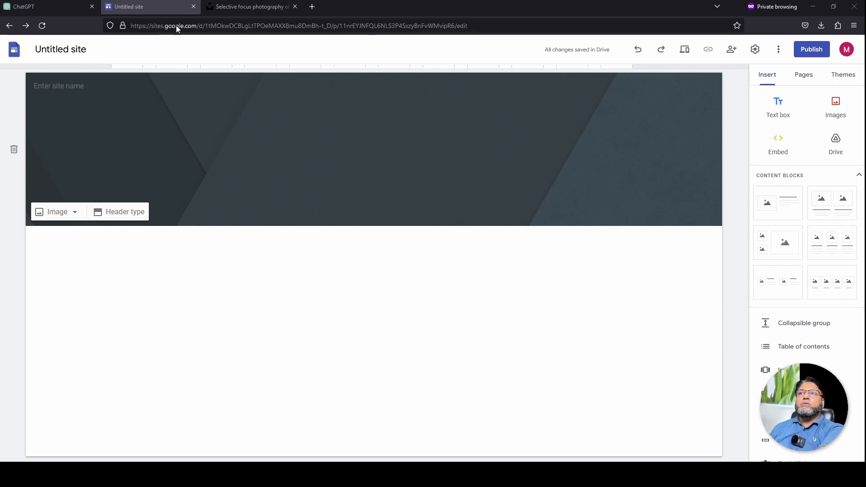
{"action": "double_click", "coordinate": [145, 120]}
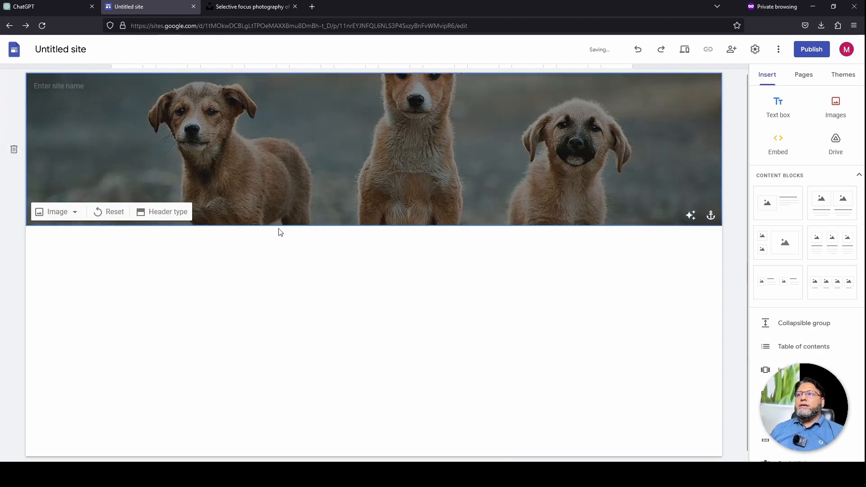
Try the Cover and Title only header types, then settle on Large banner
{"action": "left_click", "coordinate": [184, 220]}
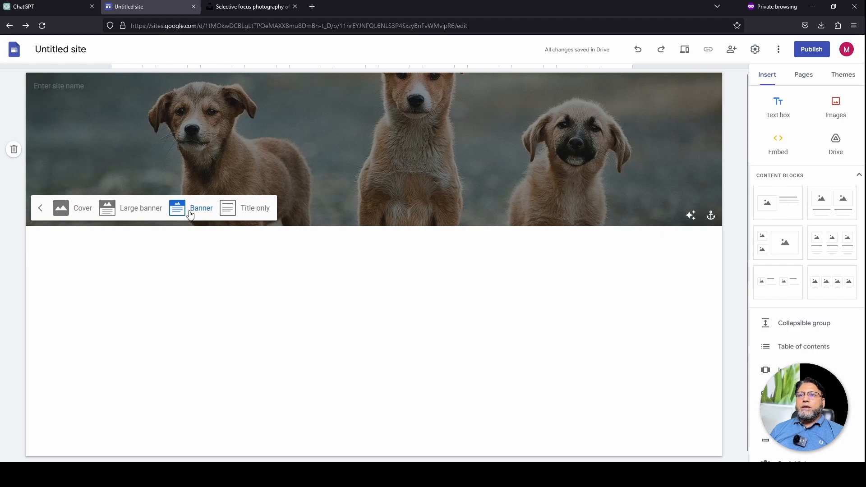
{"action": "left_click", "coordinate": [137, 211]}
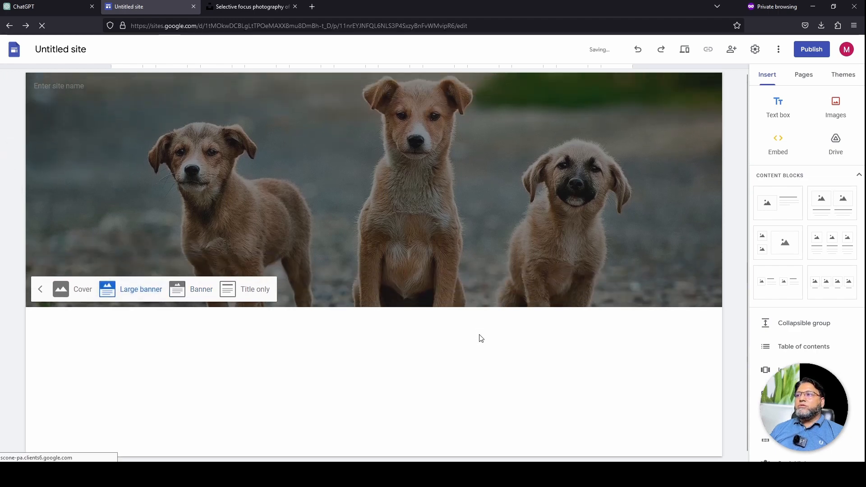
{"action": "left_click", "coordinate": [83, 294]}
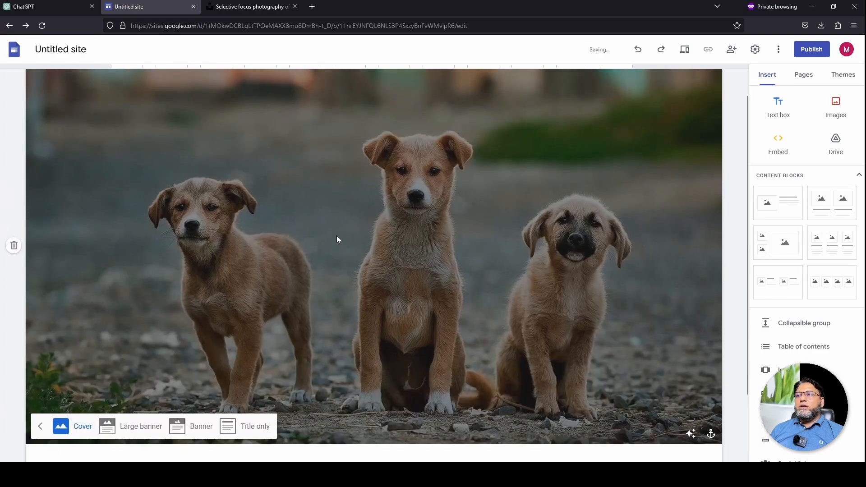
{"action": "scroll", "coordinate": [337, 237], "scroll_direction": "down", "scroll_amount": 2}
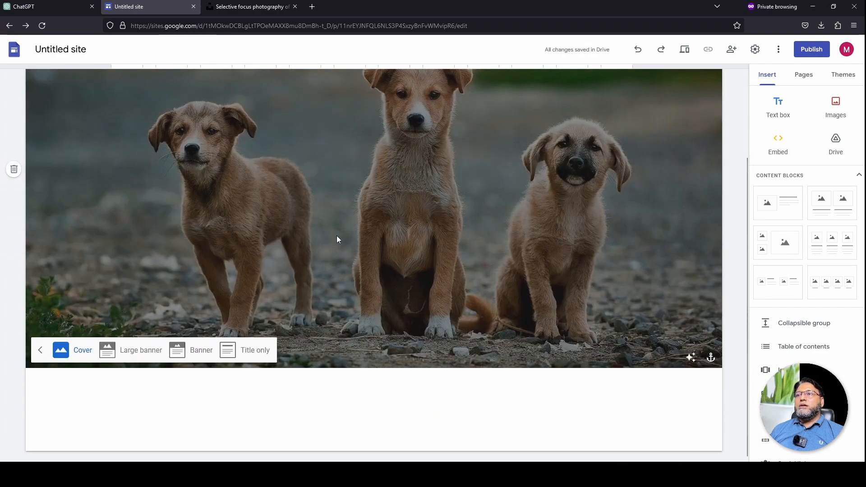
{"action": "left_click", "coordinate": [255, 351]}
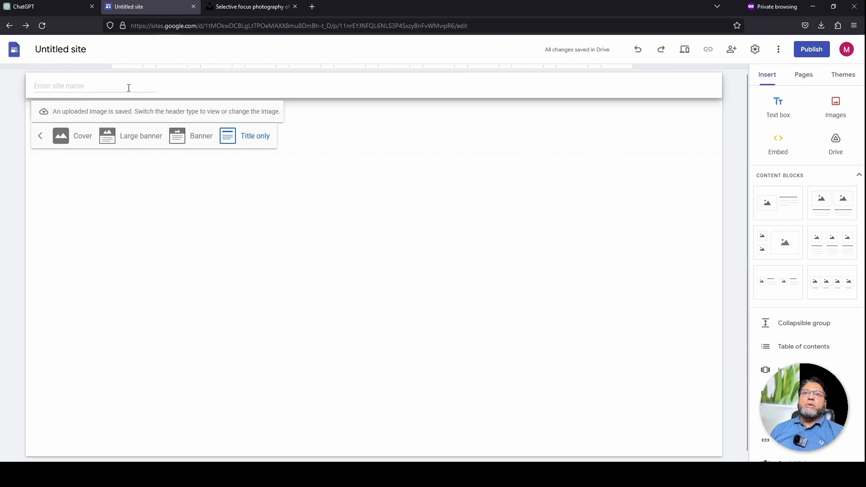
{"action": "left_click", "coordinate": [147, 137]}
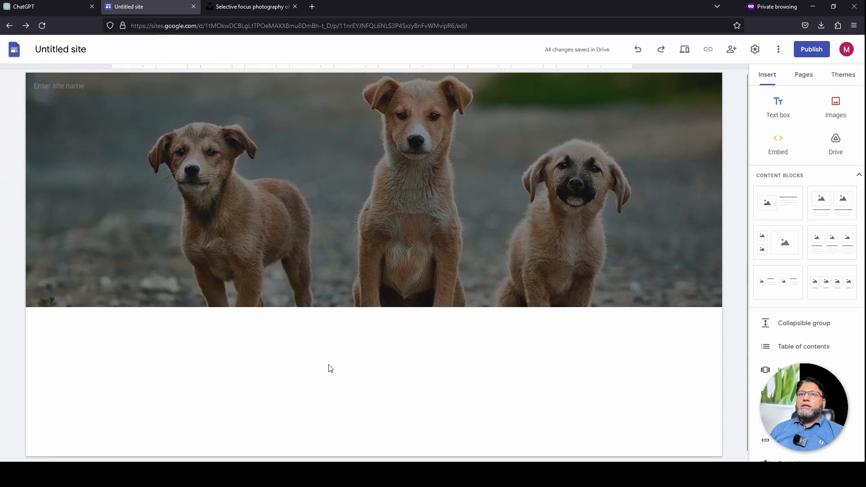
Name the site 'My Pet passion' and preview it as visitors see it
{"action": "left_click", "coordinate": [54, 86]}
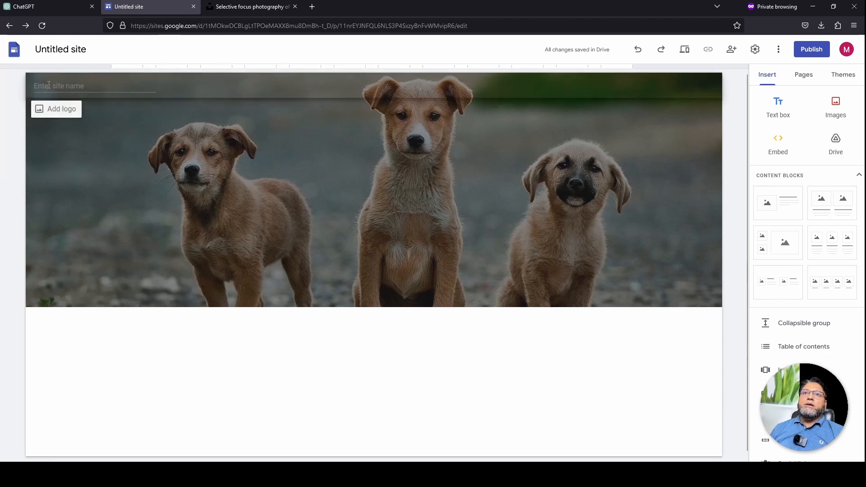
{"action": "left_click", "coordinate": [66, 86]}
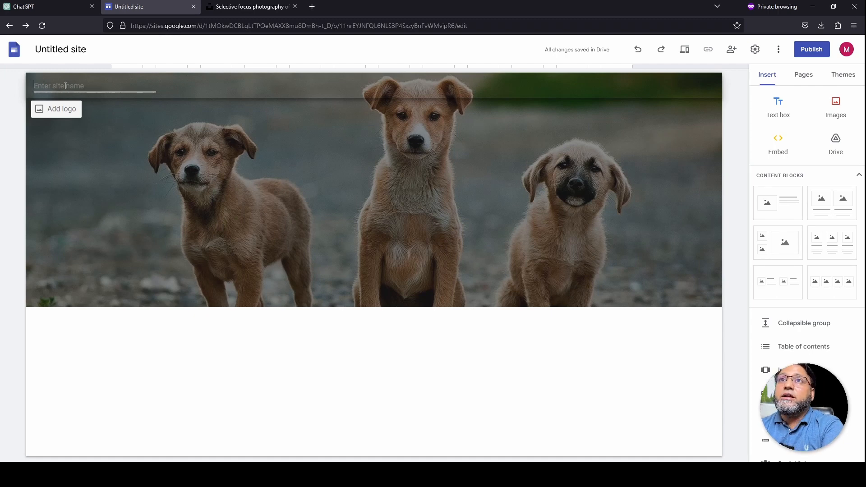
{"action": "type", "text": "My Pet passion"}
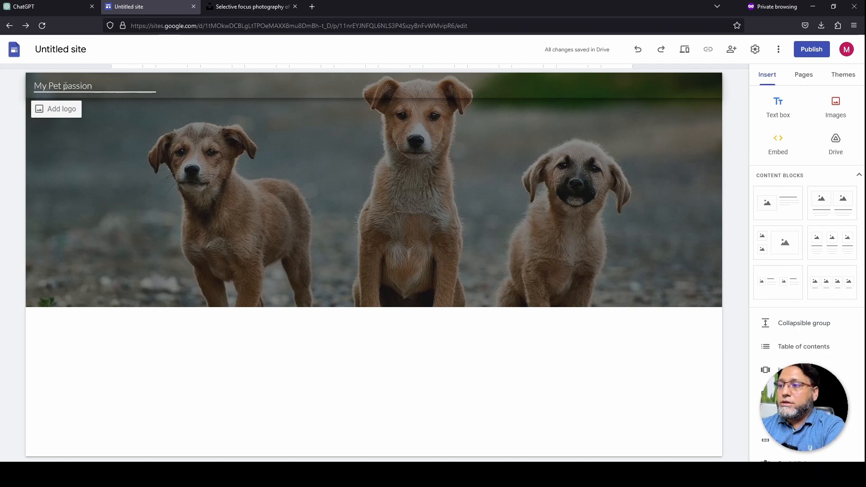
{"action": "left_click", "coordinate": [152, 176]}
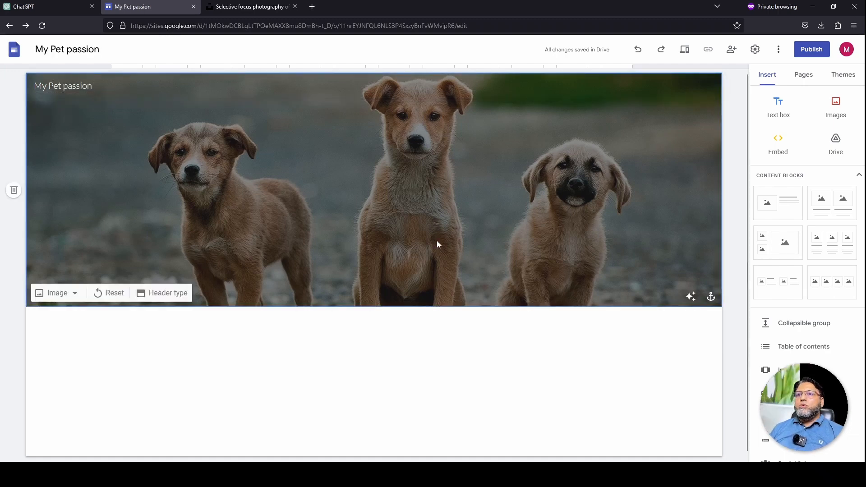
{"action": "left_click", "coordinate": [687, 53]}
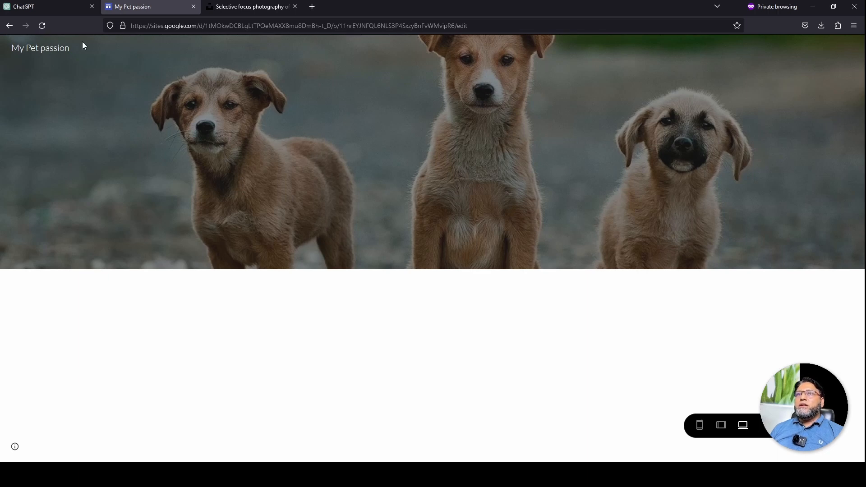
Turn off header 'Adjust for readability', then preview the site in Tablet and Phone views
{"action": "left_click", "coordinate": [9, 29]}
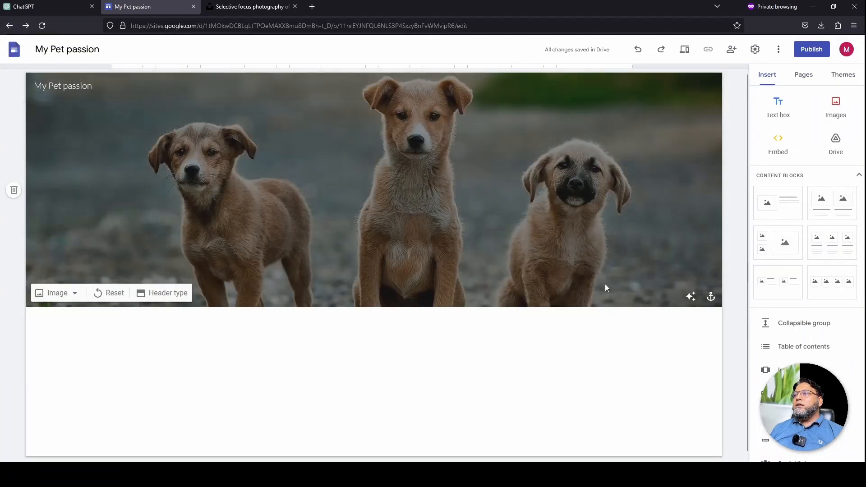
{"action": "left_click", "coordinate": [691, 298]}
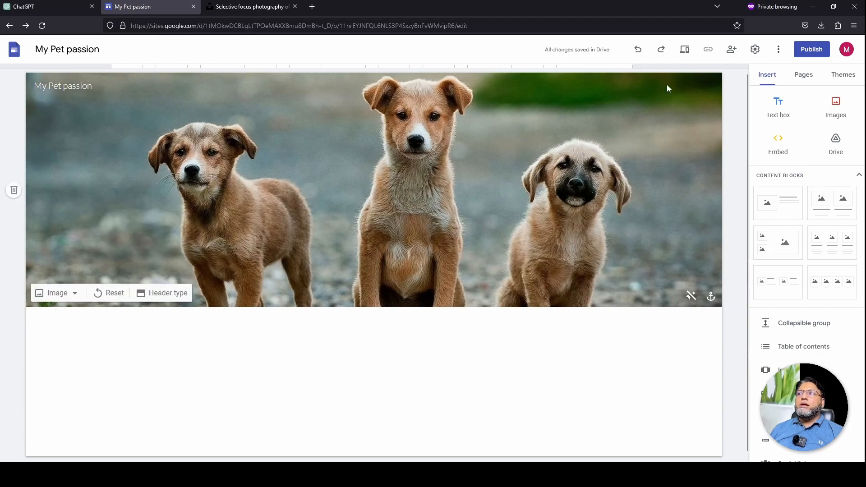
{"action": "left_click", "coordinate": [685, 50]}
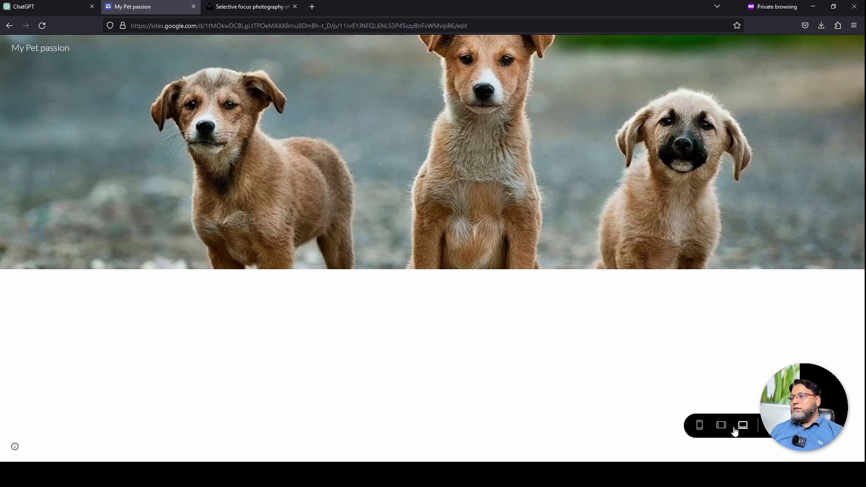
{"action": "left_click", "coordinate": [721, 429]}
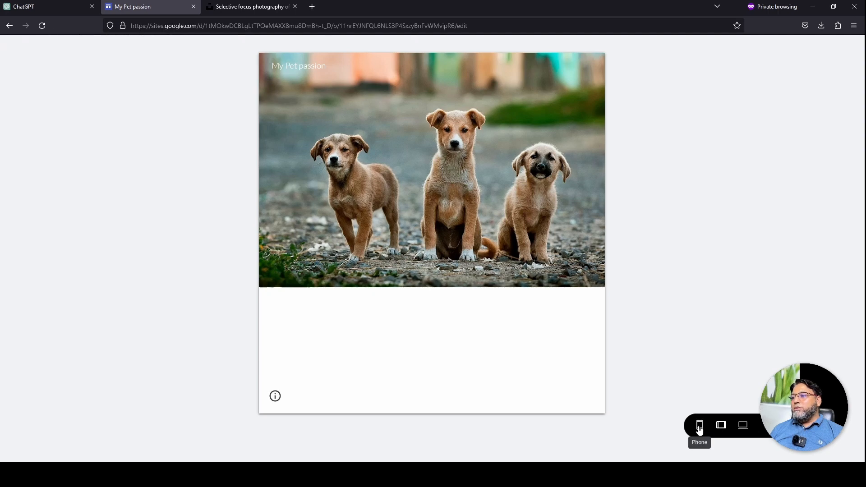
{"action": "left_click", "coordinate": [699, 429]}
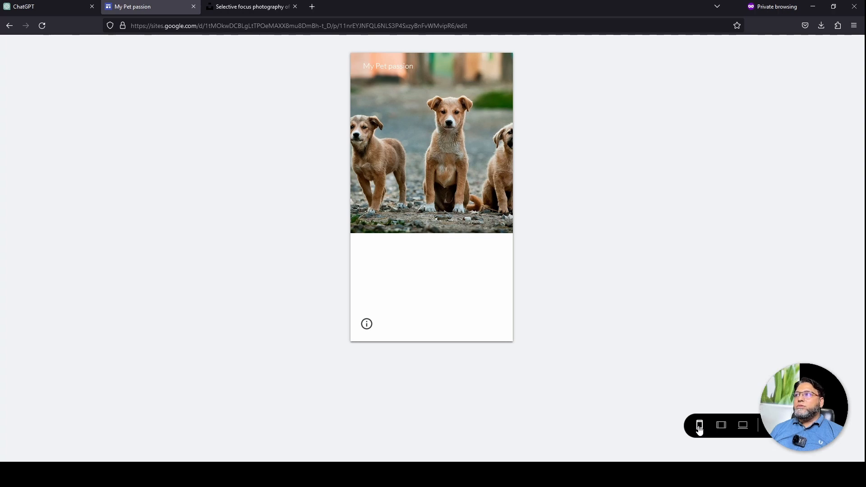
{"action": "left_click", "coordinate": [774, 425]}
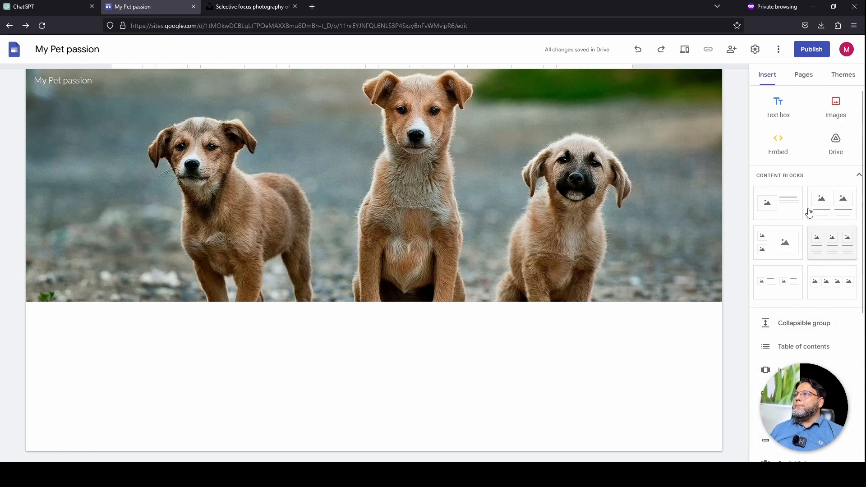
Add a text box below the banner with 'My Top 3 Pets' in Heading style
{"action": "left_click", "coordinate": [780, 110]}
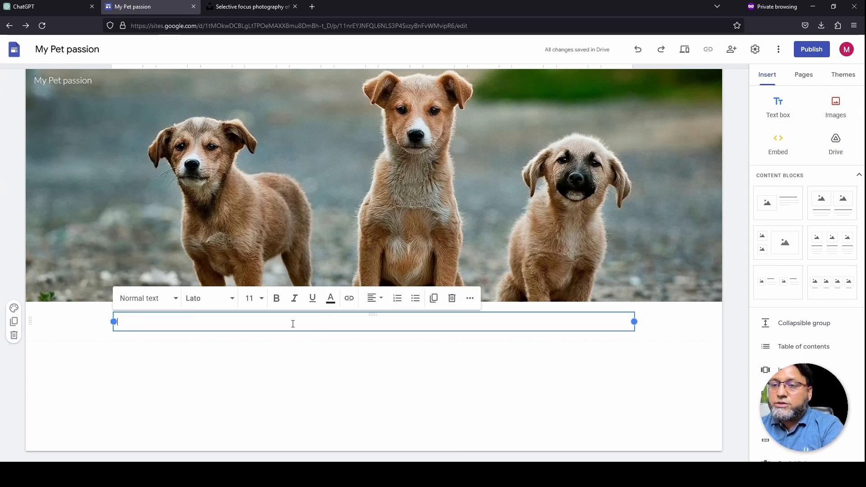
{"action": "type", "text": "My Top 3 Pets"}
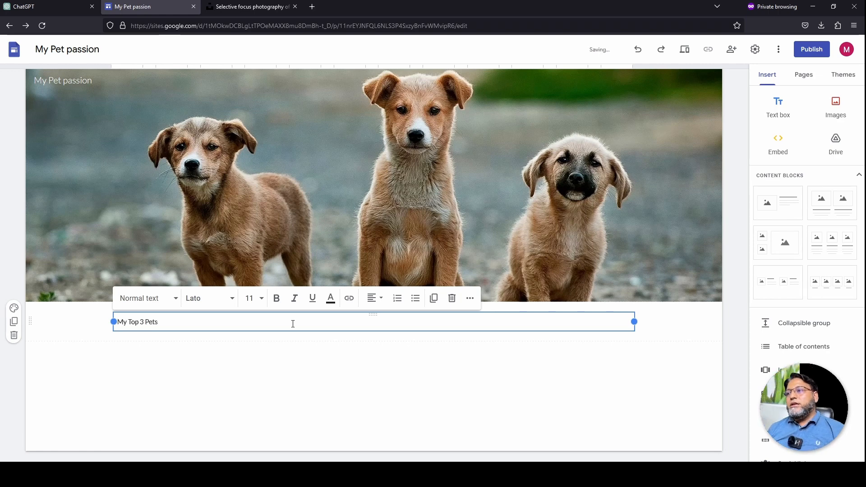
{"action": "key", "text": "ctrl+a"}
{"action": "left_click", "coordinate": [176, 301]}
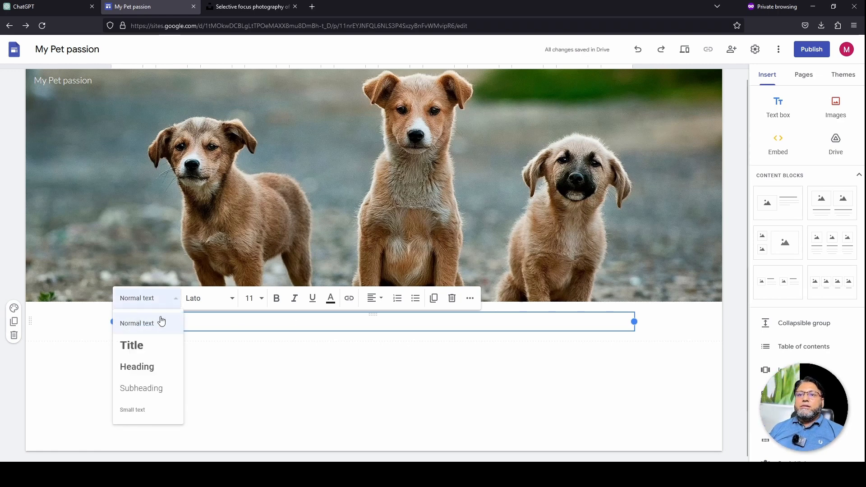
{"action": "left_click", "coordinate": [158, 371]}
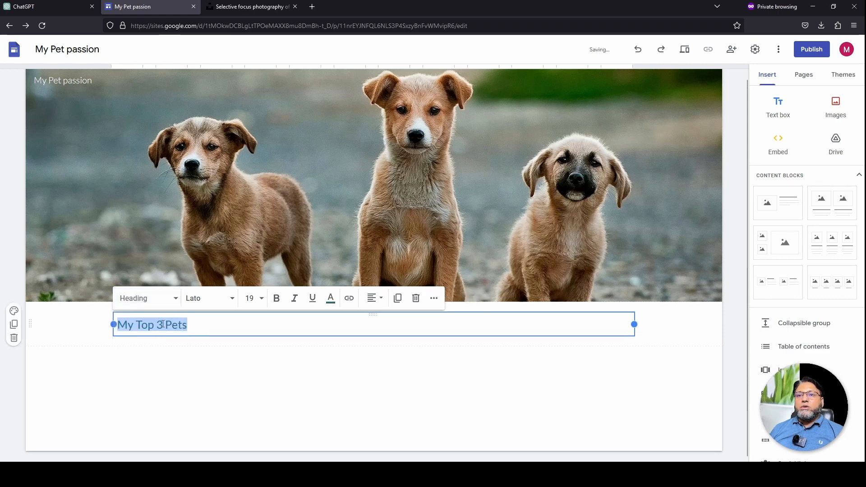
Format the heading in Comfortaa, size 30, bold, then bring up the site themes
{"action": "left_click", "coordinate": [230, 299]}
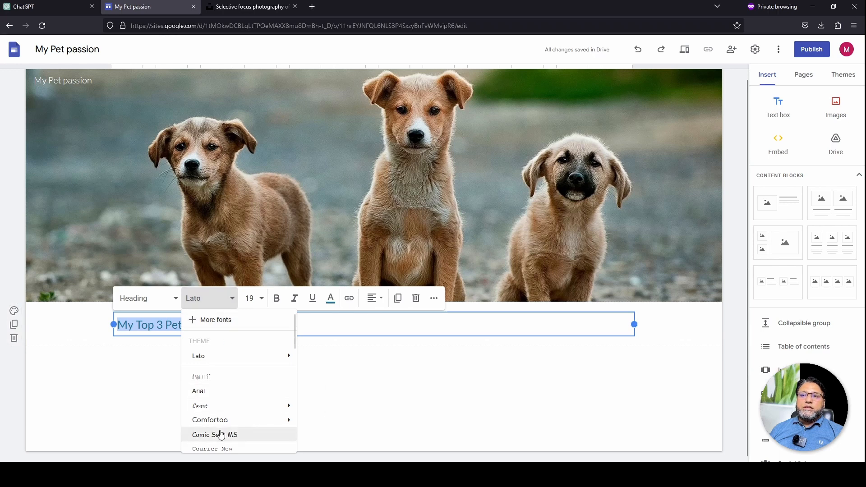
{"action": "scroll", "coordinate": [221, 435], "scroll_direction": "down", "scroll_amount": 2}
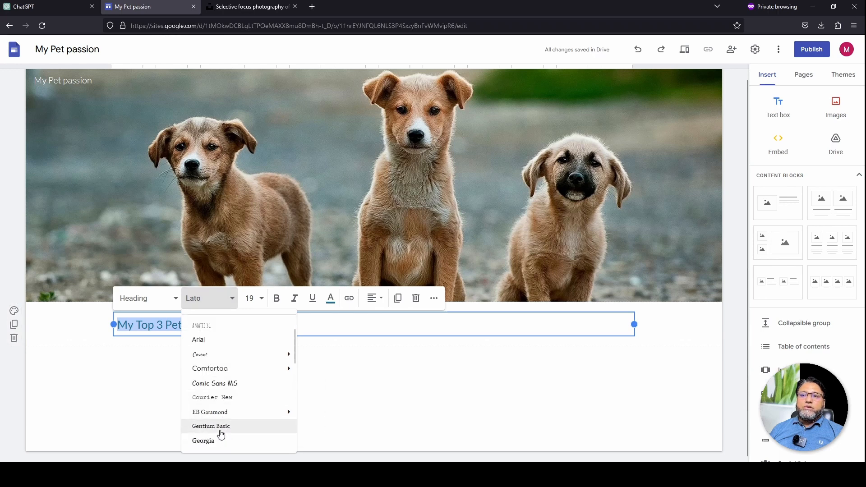
{"action": "left_click", "coordinate": [241, 374]}
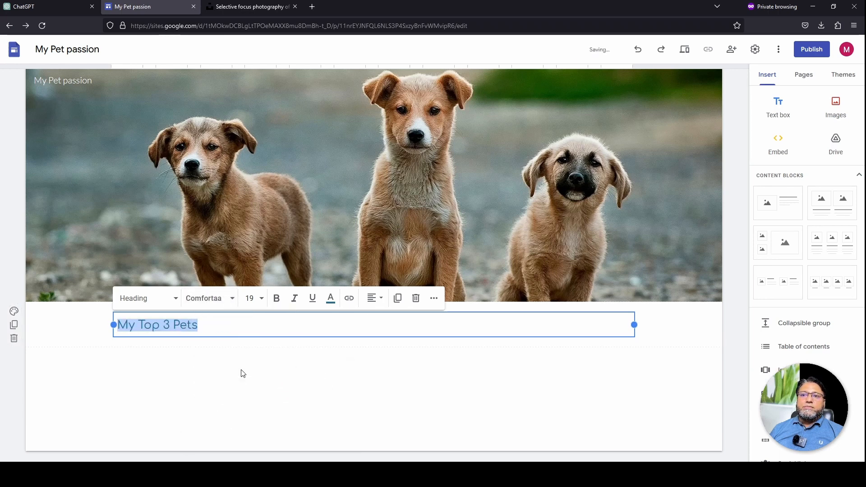
{"action": "left_click", "coordinate": [261, 300]}
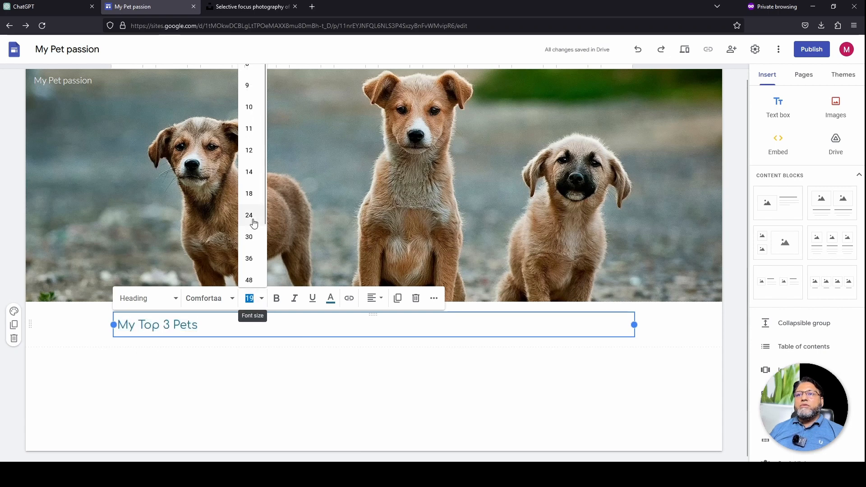
{"action": "left_click", "coordinate": [249, 237]}
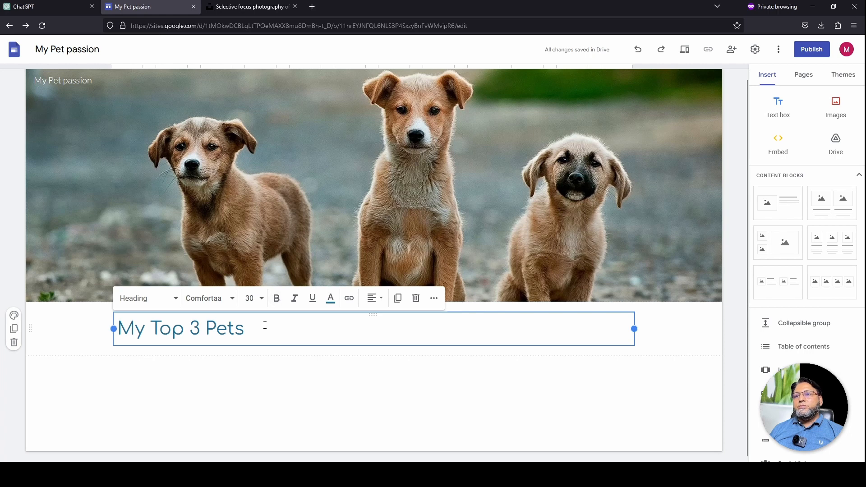
{"action": "left_click", "coordinate": [276, 300]}
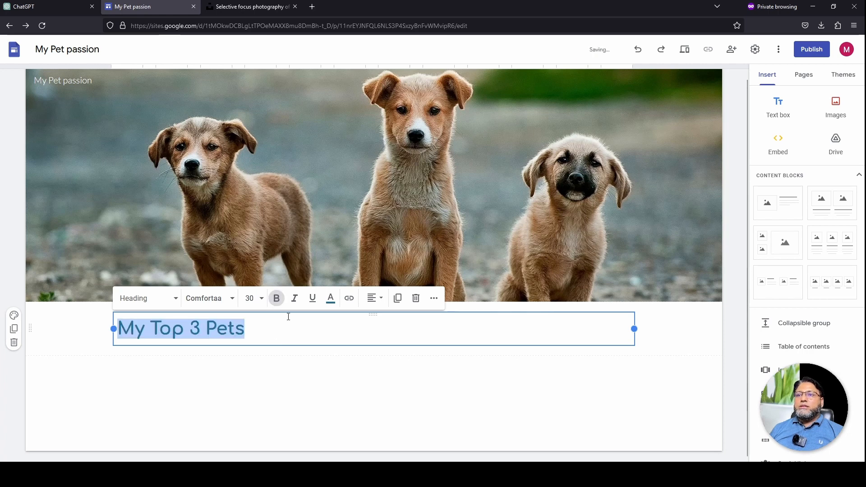
{"action": "left_click", "coordinate": [296, 300]}
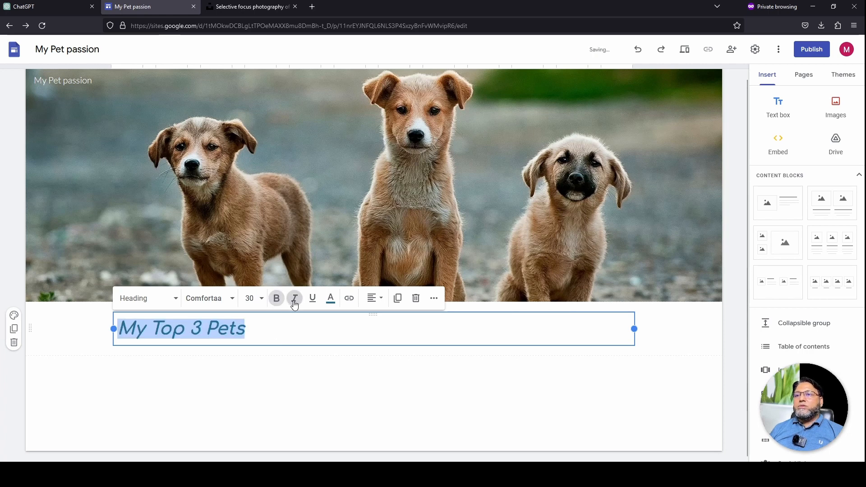
{"action": "left_click", "coordinate": [295, 301]}
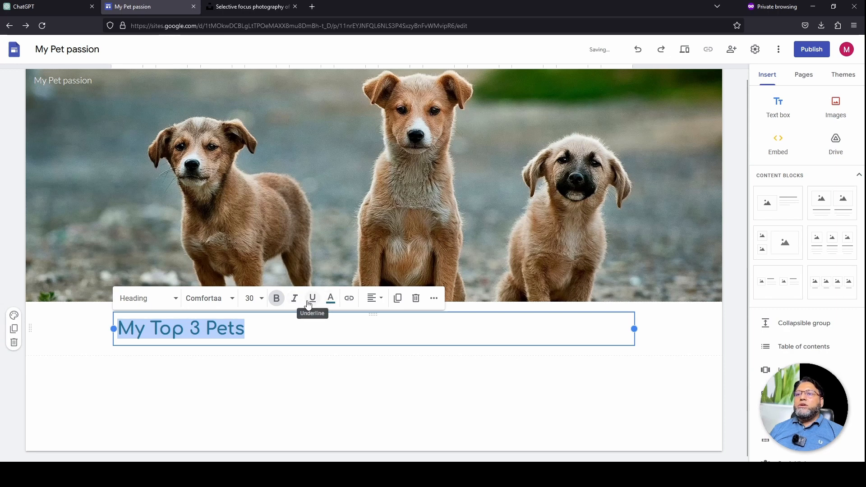
{"action": "left_click", "coordinate": [333, 305]}
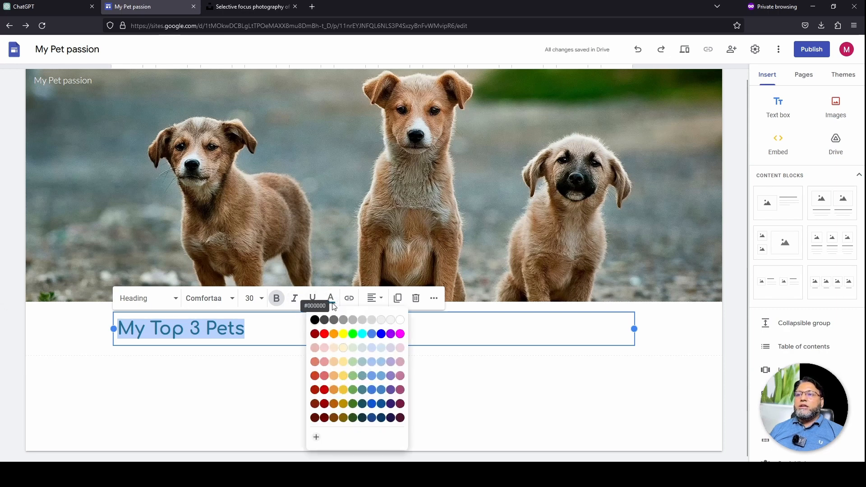
{"action": "left_click", "coordinate": [252, 377]}
{"action": "left_click", "coordinate": [843, 77]}
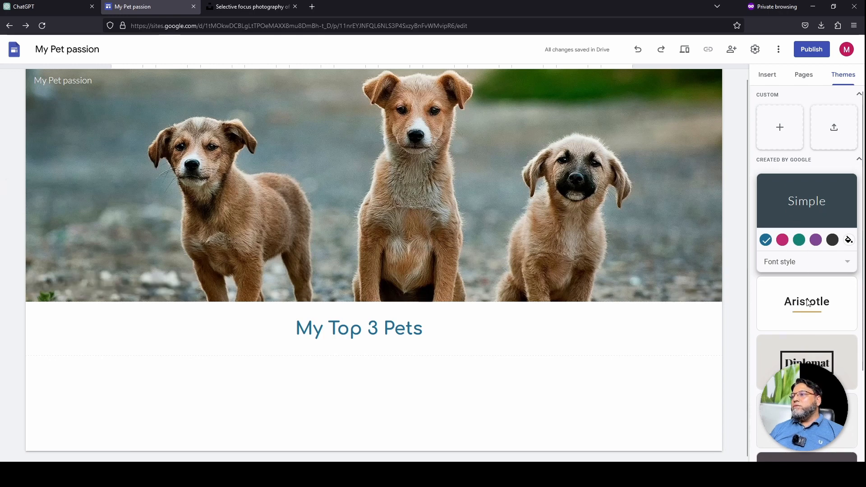
Apply the Level theme and preview the page at full desktop width
{"action": "scroll", "coordinate": [799, 298], "scroll_direction": "down", "scroll_amount": 2}
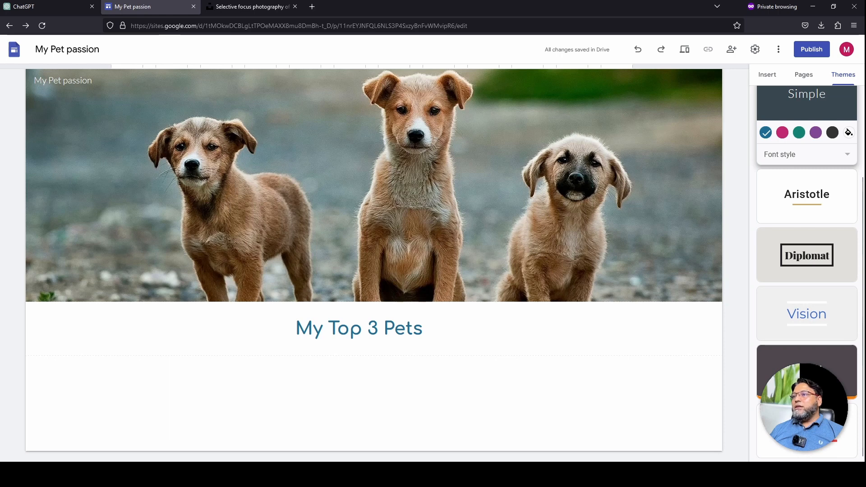
{"action": "left_click", "coordinate": [807, 361]}
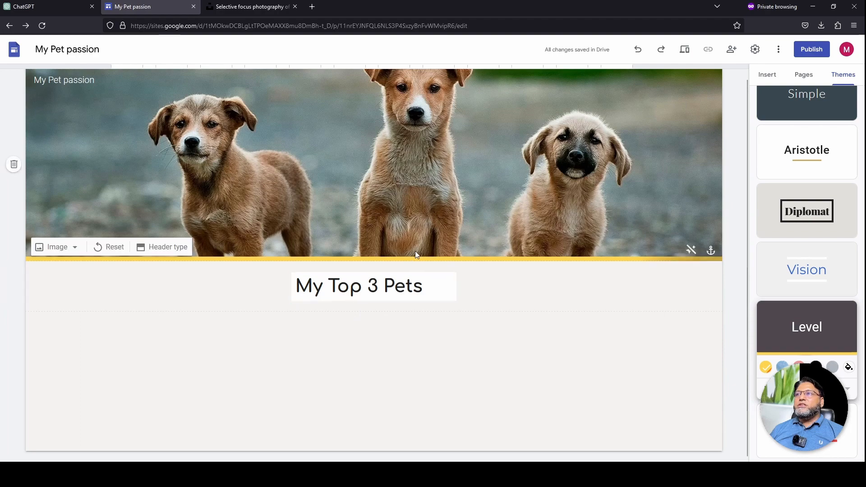
{"action": "scroll", "coordinate": [416, 250], "scroll_direction": "up", "scroll_amount": 1}
{"action": "left_click", "coordinate": [686, 52]}
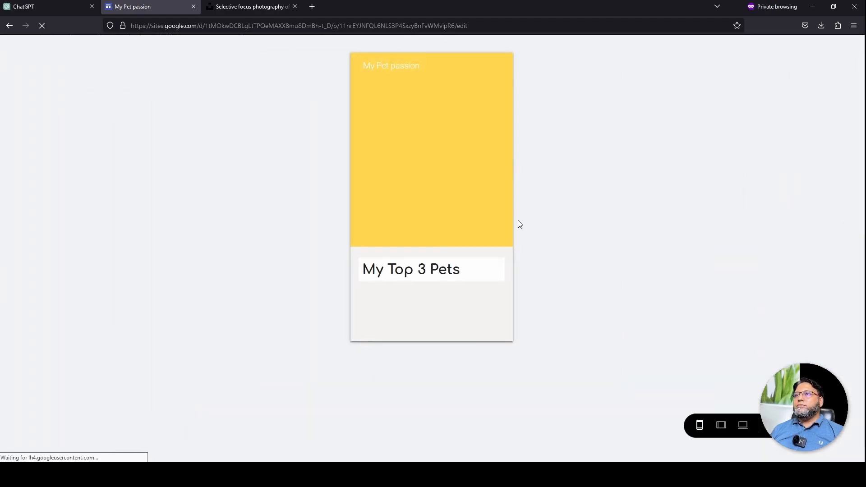
{"action": "left_click", "coordinate": [743, 427]}
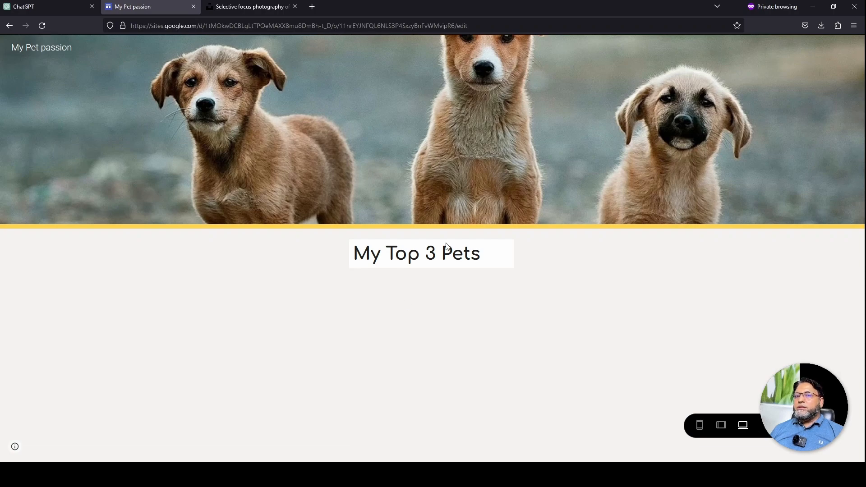
{"action": "left_click", "coordinate": [767, 425]}
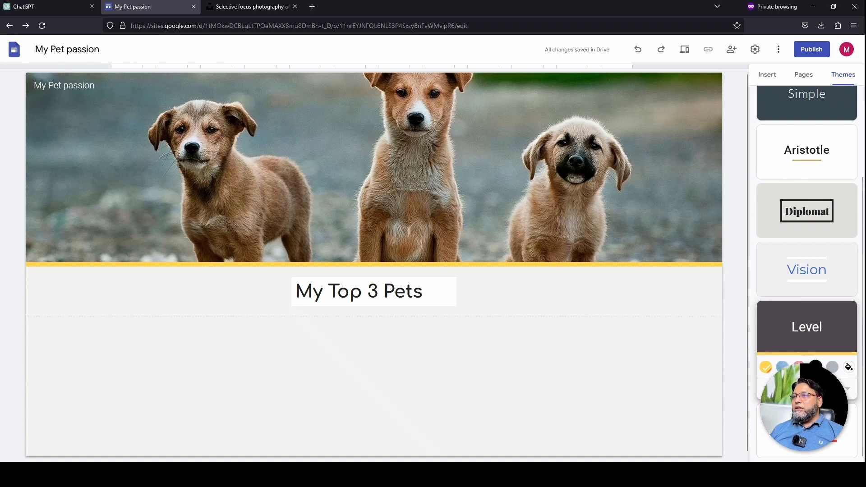
Change the Level theme's accent colour from yellow to light blue
{"action": "left_click", "coordinate": [816, 367]}
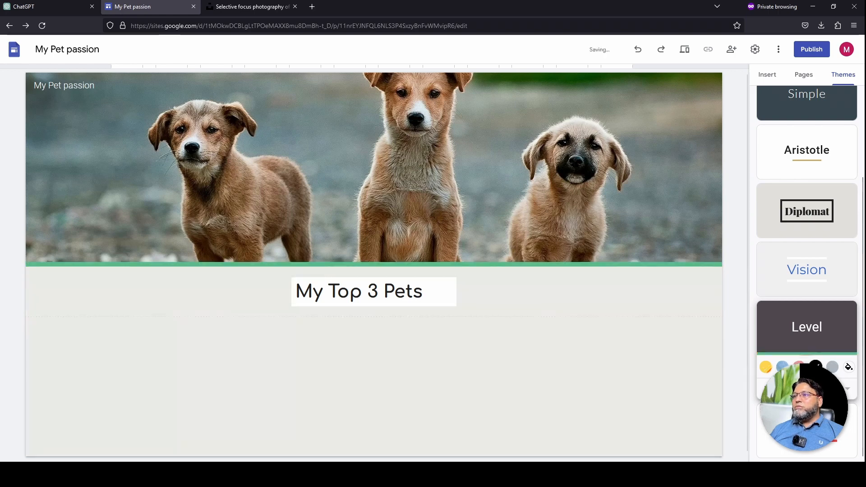
{"action": "left_click", "coordinate": [799, 365]}
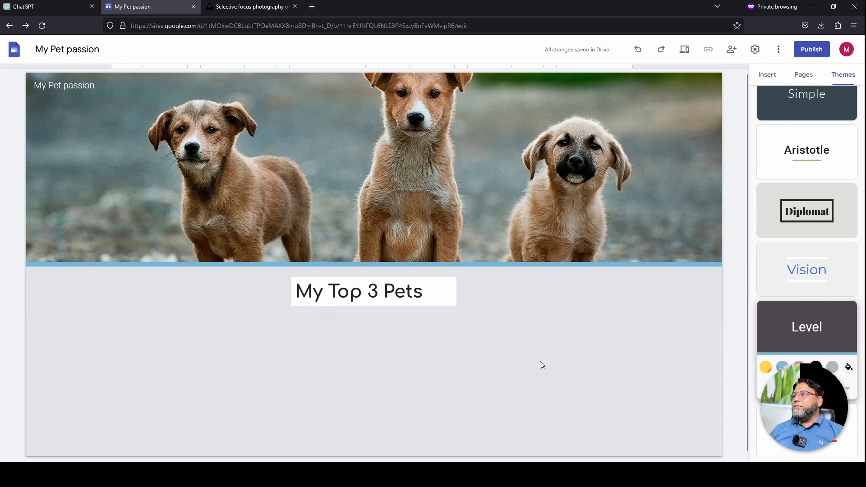
{"action": "left_click", "coordinate": [767, 76]}
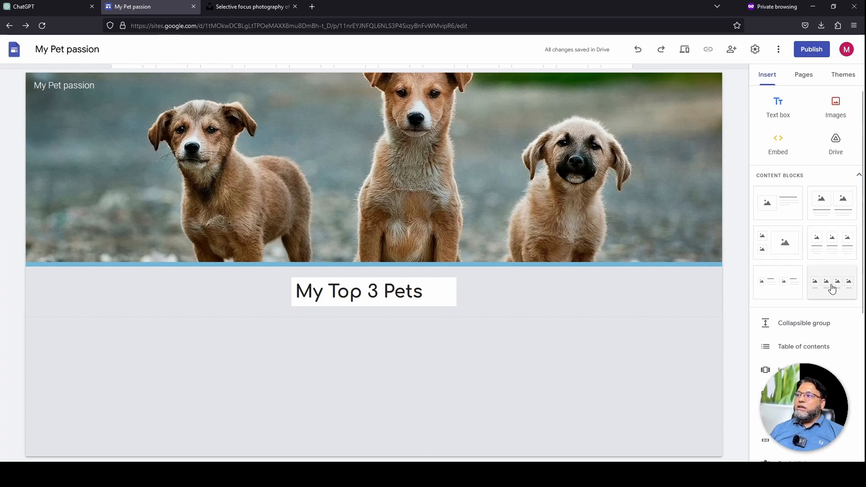
Insert a three-image card block under 'My Top 3 Pets' and start adding the first card's image
{"action": "left_click", "coordinate": [837, 246]}
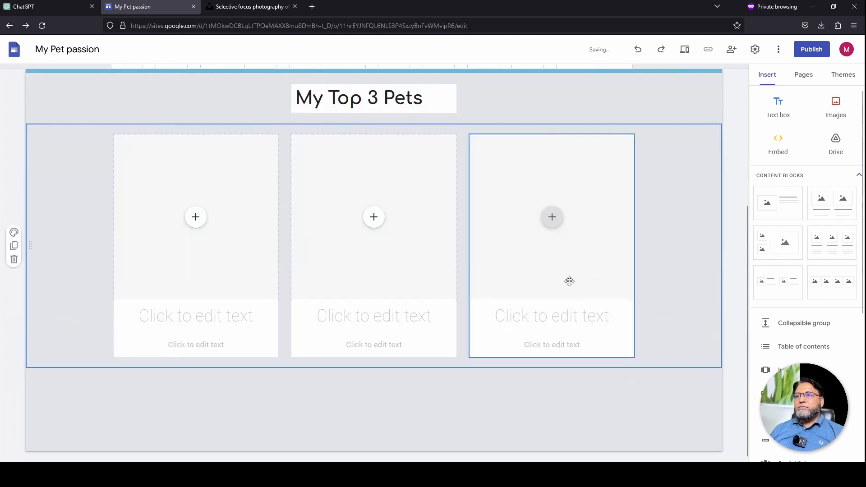
{"action": "scroll", "coordinate": [332, 261], "scroll_direction": "up", "scroll_amount": 2}
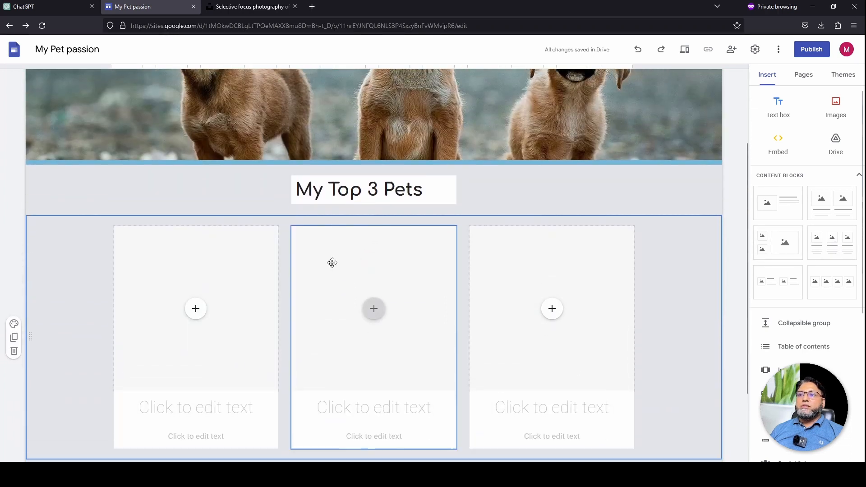
{"action": "scroll", "coordinate": [332, 262], "scroll_direction": "down", "scroll_amount": 2}
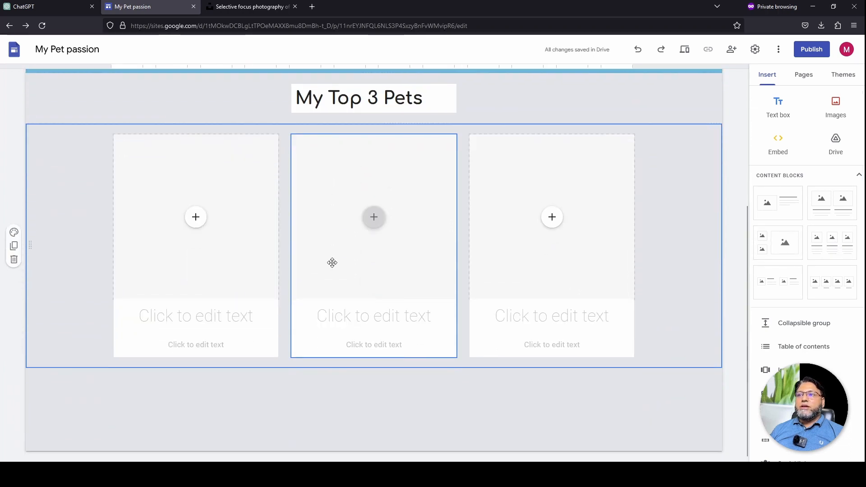
{"action": "left_click", "coordinate": [194, 221]}
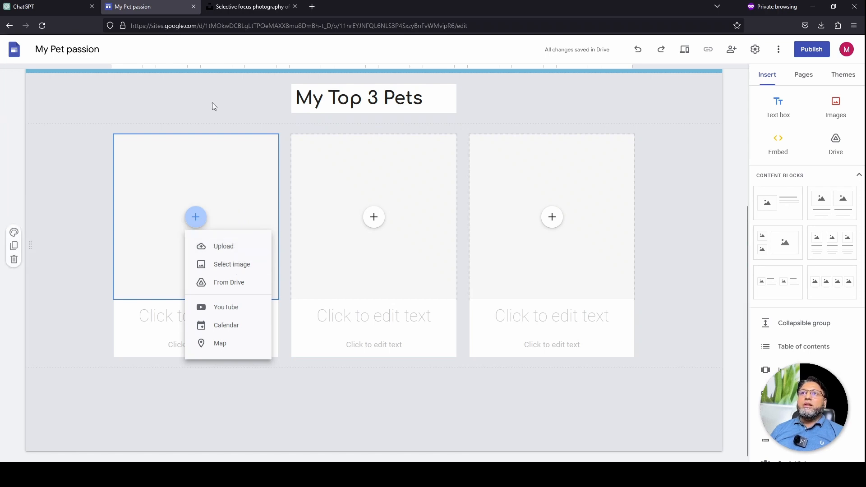
{"action": "left_click", "coordinate": [236, 7]}
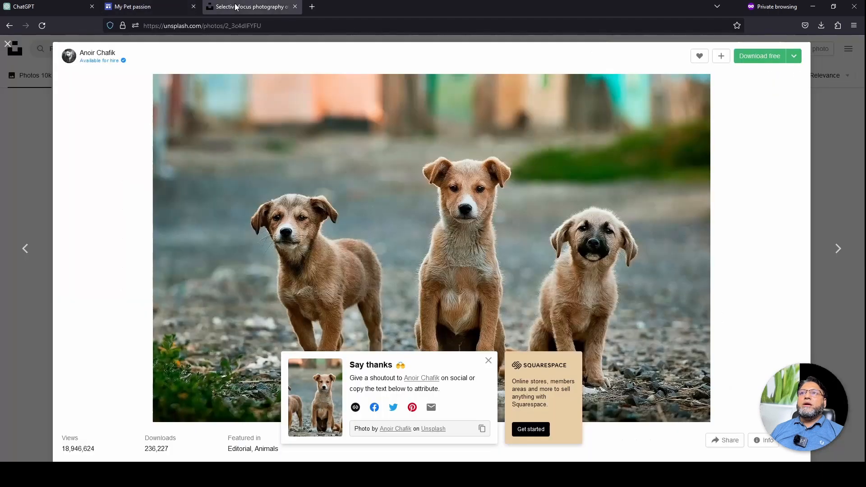
Download the terrier portrait, kitten and budgie-on-a-hand photos from the Unsplash PETS results
{"action": "left_click", "coordinate": [8, 44]}
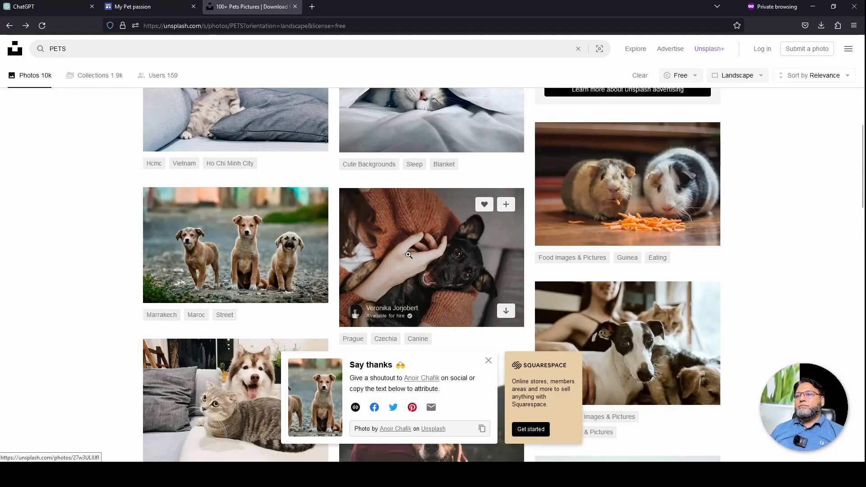
{"action": "scroll", "coordinate": [409, 256], "scroll_direction": "down", "scroll_amount": 6}
{"action": "scroll", "coordinate": [269, 238], "scroll_direction": "down", "scroll_amount": 2}
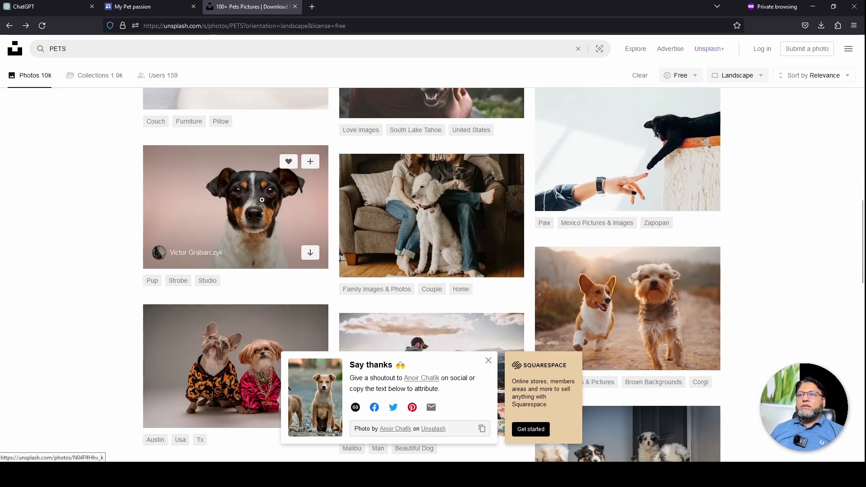
{"action": "left_click", "coordinate": [310, 253]}
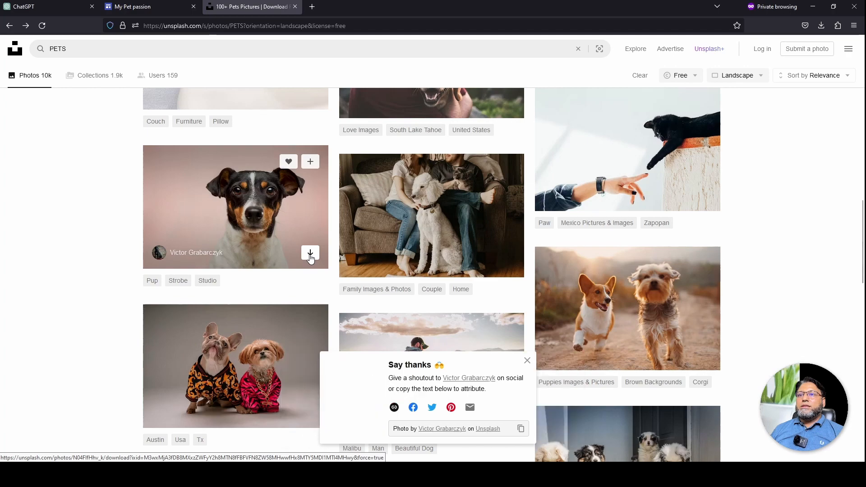
{"action": "scroll", "coordinate": [310, 316], "scroll_direction": "down", "scroll_amount": 5}
{"action": "left_click", "coordinate": [311, 322]}
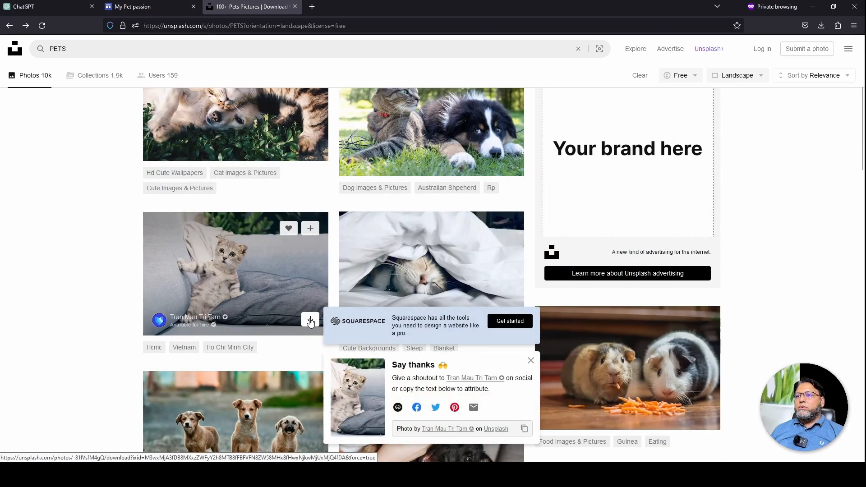
{"action": "scroll", "coordinate": [33, 273], "scroll_direction": "up", "scroll_amount": 1}
{"action": "scroll", "coordinate": [32, 271], "scroll_direction": "up", "scroll_amount": 3}
{"action": "scroll", "coordinate": [31, 271], "scroll_direction": "down", "scroll_amount": 8}
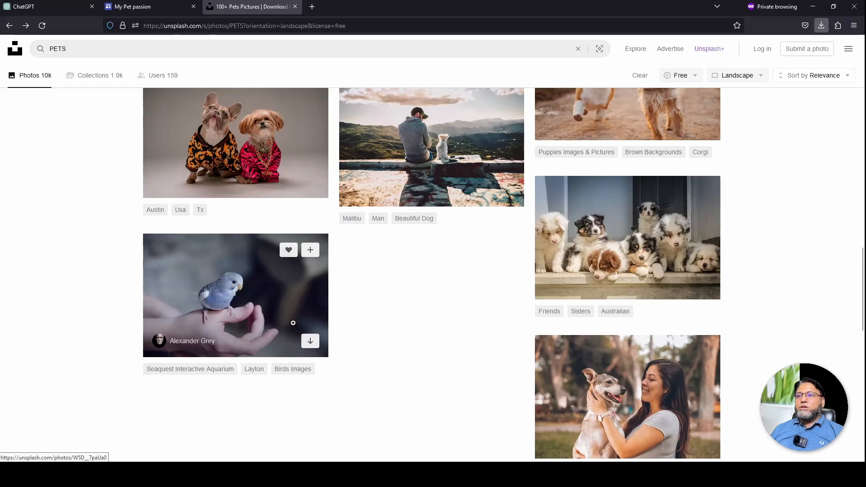
{"action": "left_click", "coordinate": [311, 343]}
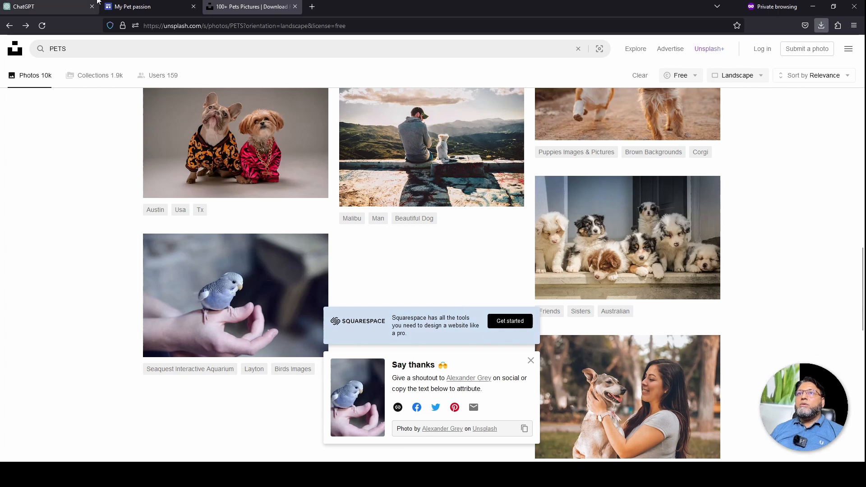
{"action": "left_click", "coordinate": [132, 6]}
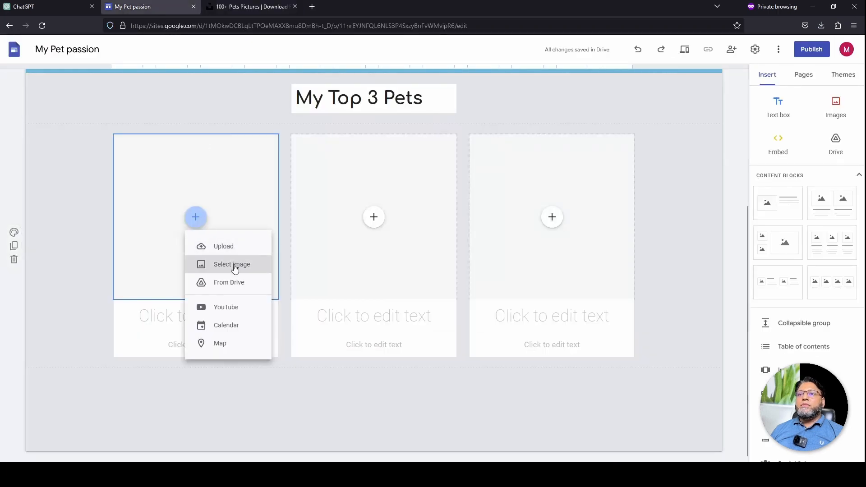
Upload the budgie, kitten and terrier photos into the three cards, left to right
{"action": "left_click", "coordinate": [231, 247]}
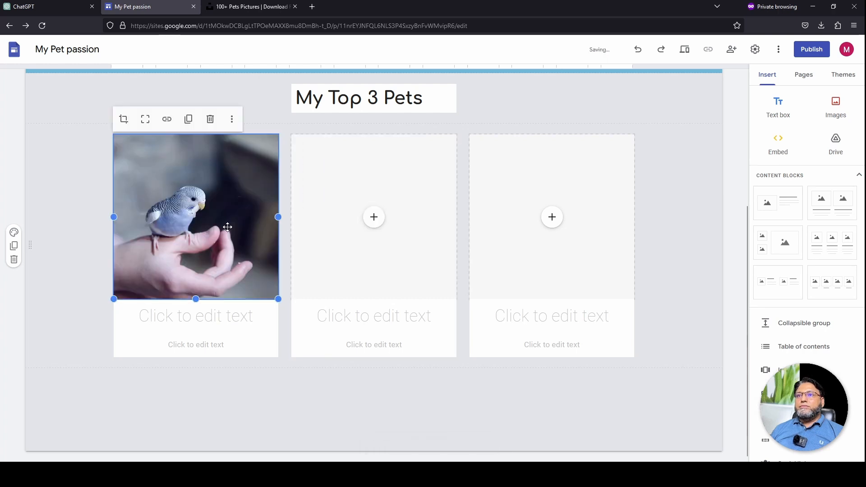
{"action": "left_click", "coordinate": [375, 226]}
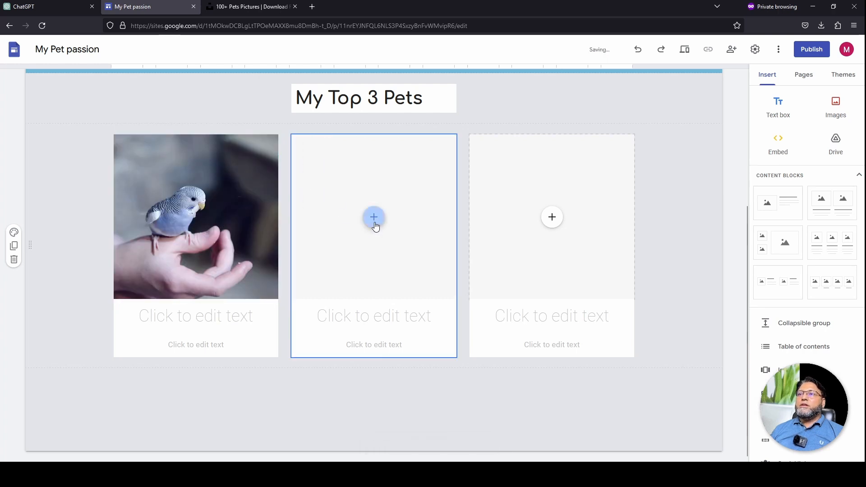
{"action": "left_click", "coordinate": [398, 246]}
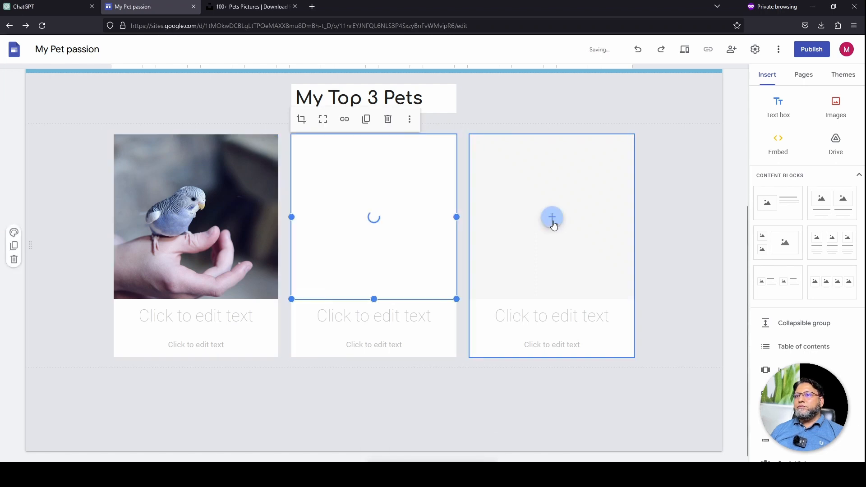
{"action": "left_click", "coordinate": [553, 222]}
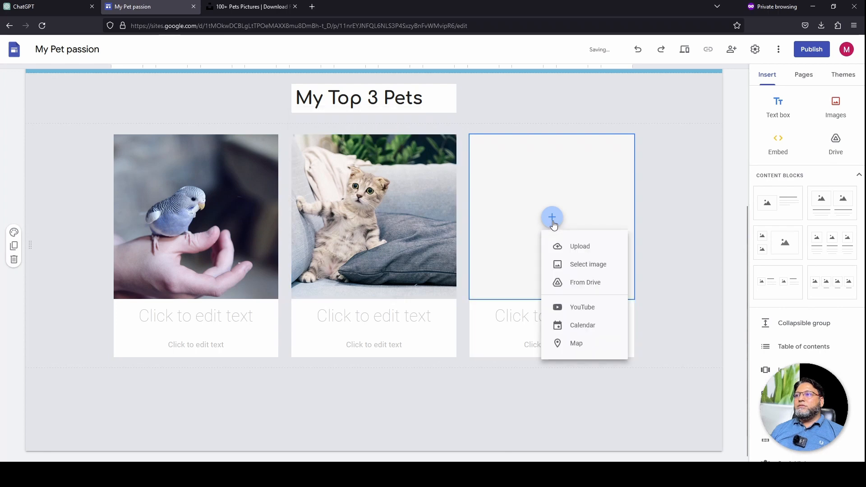
{"action": "left_click", "coordinate": [573, 255]}
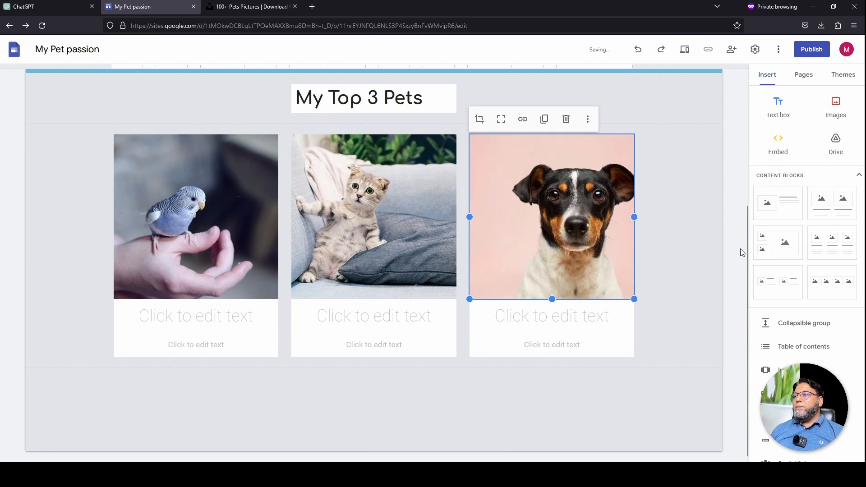
{"action": "mouse_move", "coordinate": [744, 256]}
{"action": "left_mouse_down"}
{"action": "mouse_move", "coordinate": [753, 149]}
{"action": "mouse_move", "coordinate": [752, 265]}
{"action": "left_mouse_up"}
{"action": "left_click", "coordinate": [134, 412]}
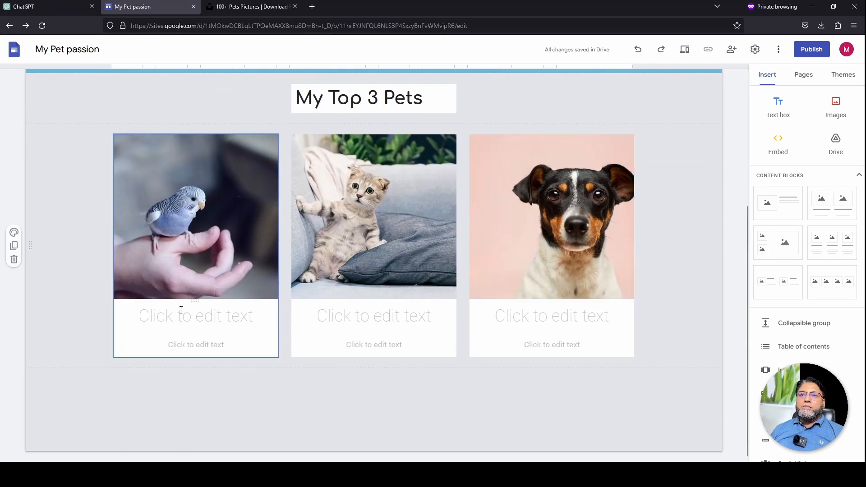
Caption the cards 'Cute Bird', 'Kitty House beauty' and 'Tony House Watcher'
{"action": "left_click", "coordinate": [235, 319]}
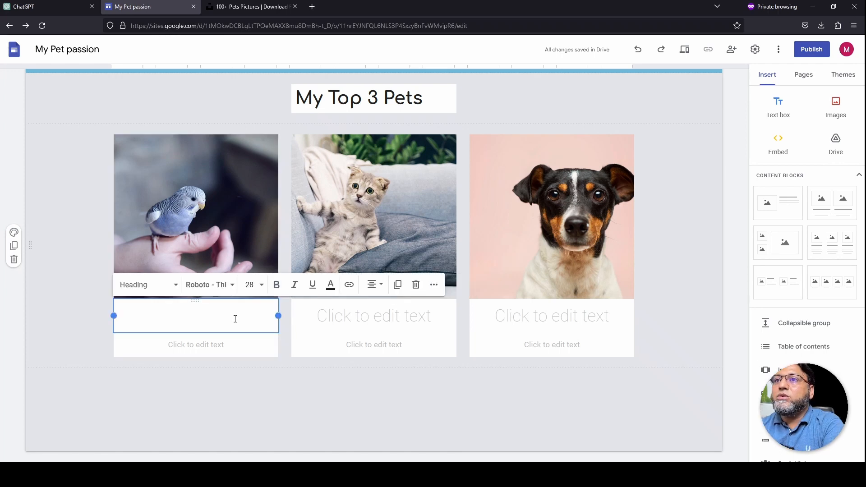
{"action": "type", "text": "Cute Bird"}
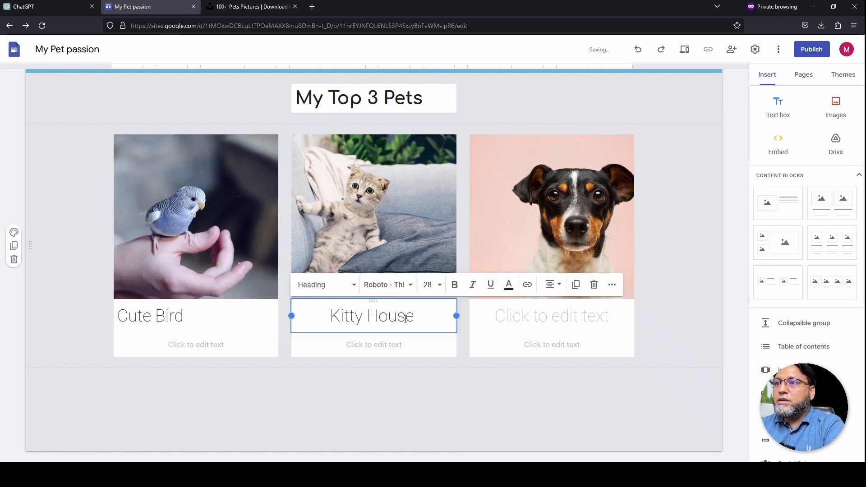
{"action": "type", "text": "beauty"}
{"action": "left_click", "coordinate": [575, 320]}
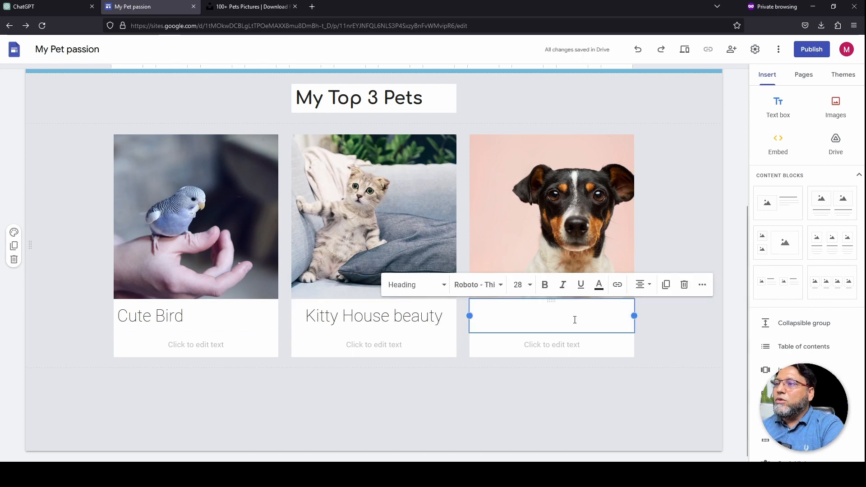
{"action": "type", "text": "Tony House Watcher"}
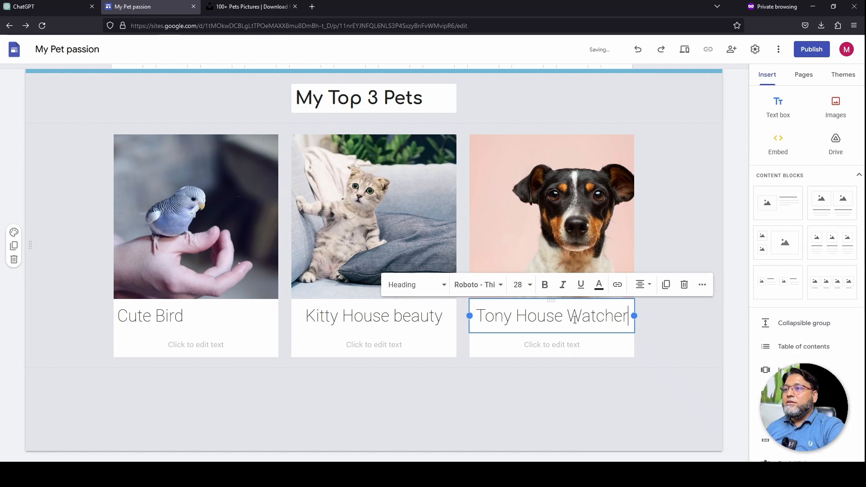
{"action": "left_click", "coordinate": [600, 412]}
{"action": "scroll", "coordinate": [571, 407], "scroll_direction": "up", "scroll_amount": 4}
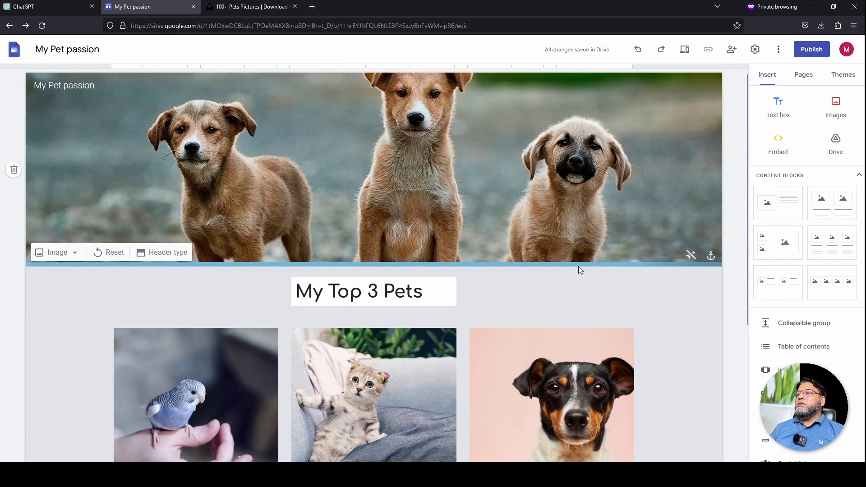
{"action": "mouse_move", "coordinate": [698, 195]}
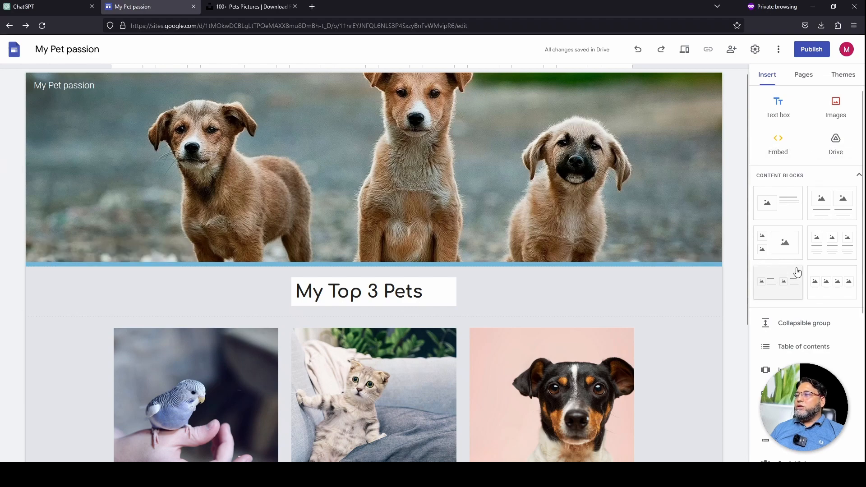
{"action": "scroll", "coordinate": [649, 318], "scroll_direction": "down", "scroll_amount": 4}
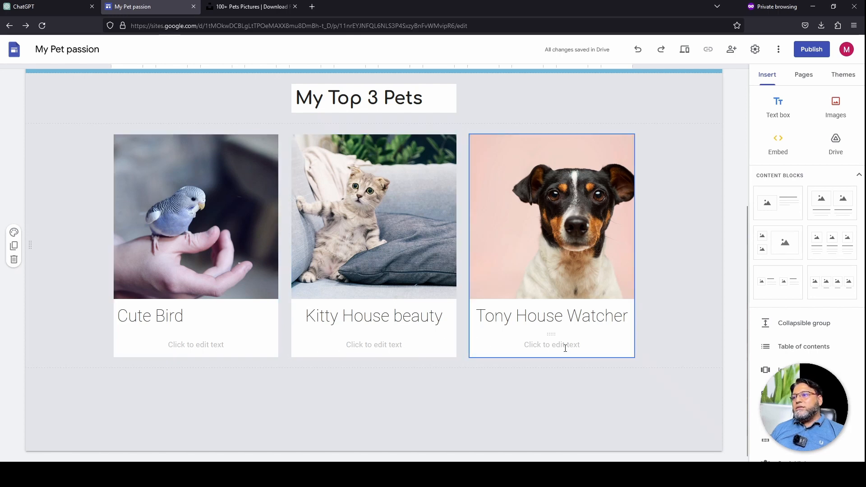
Delete the empty description box under each of the three captioned cards
{"action": "left_click", "coordinate": [198, 349]}
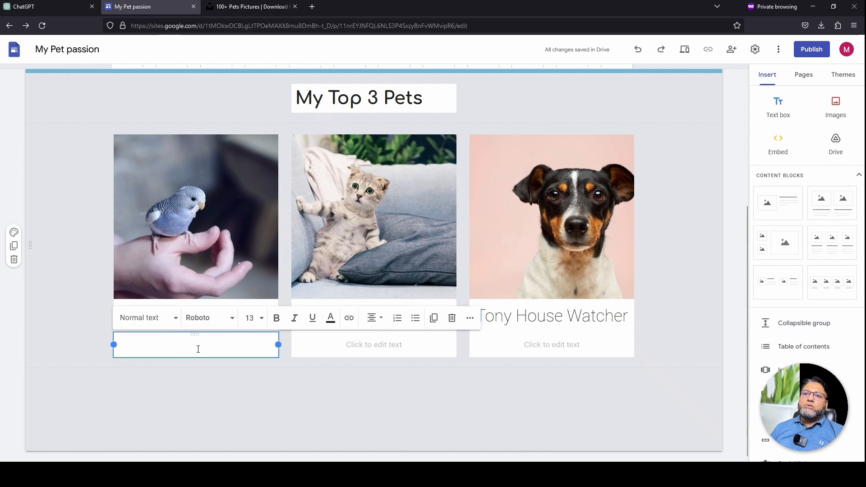
{"action": "left_click", "coordinate": [201, 374]}
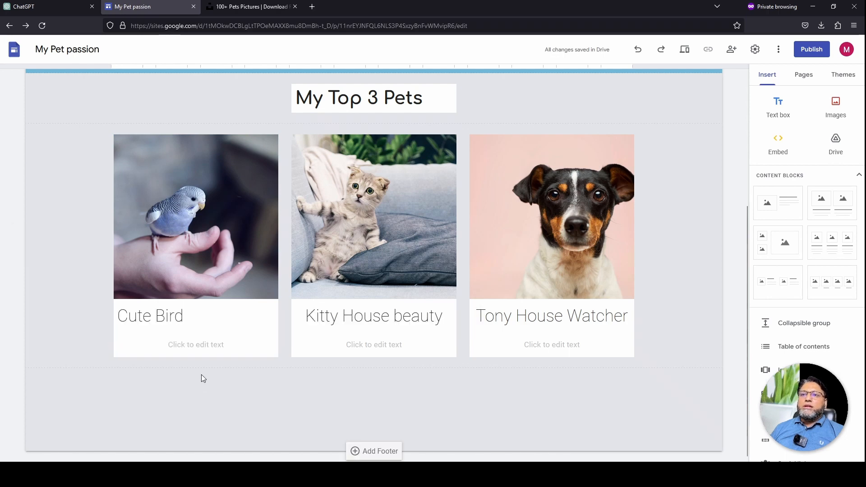
{"action": "left_click", "coordinate": [206, 345]}
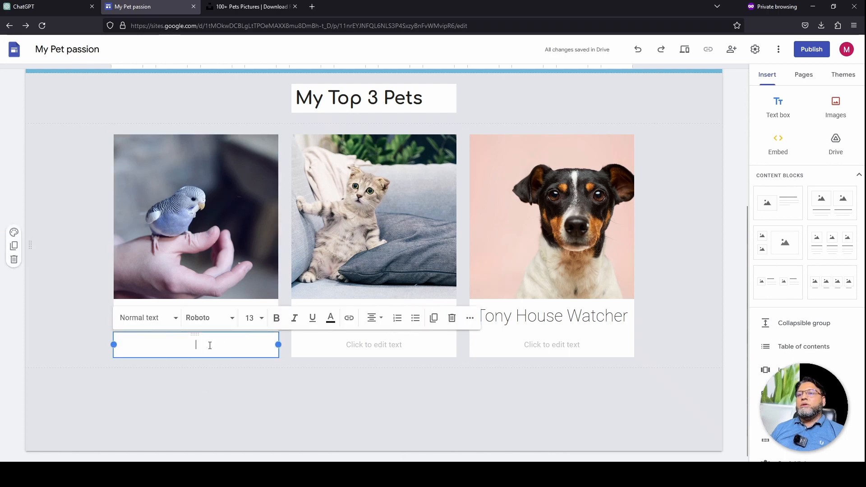
{"action": "left_click", "coordinate": [452, 319]}
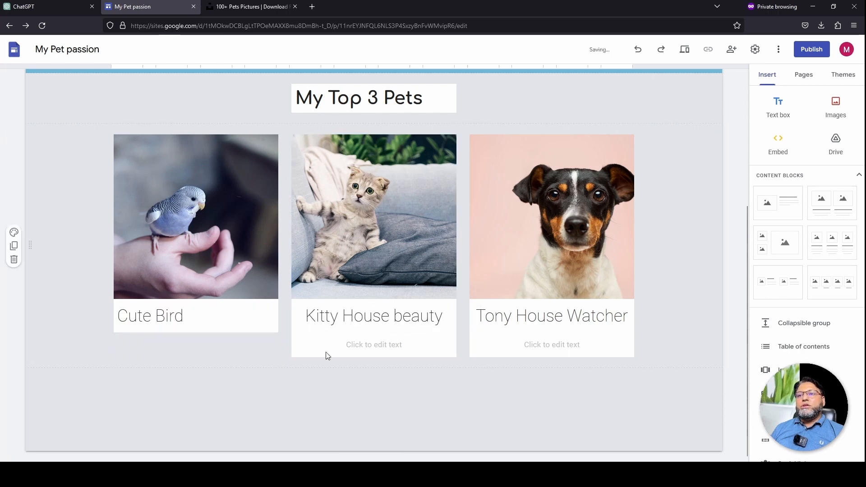
{"action": "left_click", "coordinate": [384, 346]}
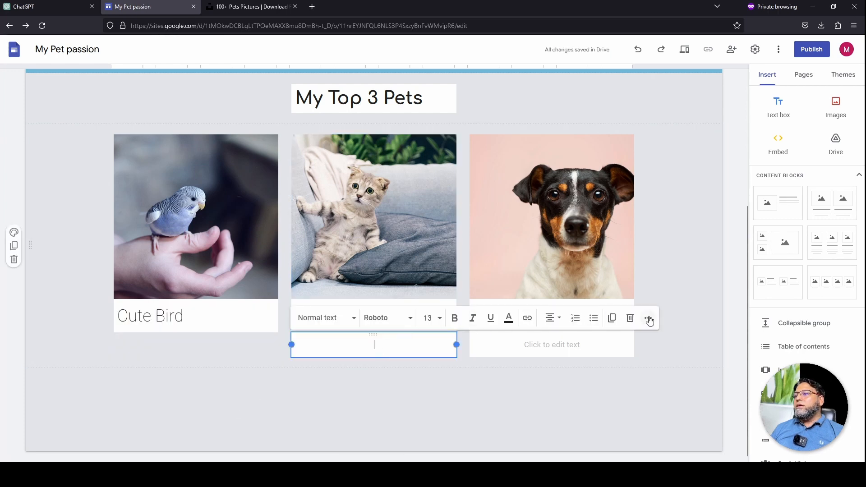
{"action": "left_click", "coordinate": [631, 318]}
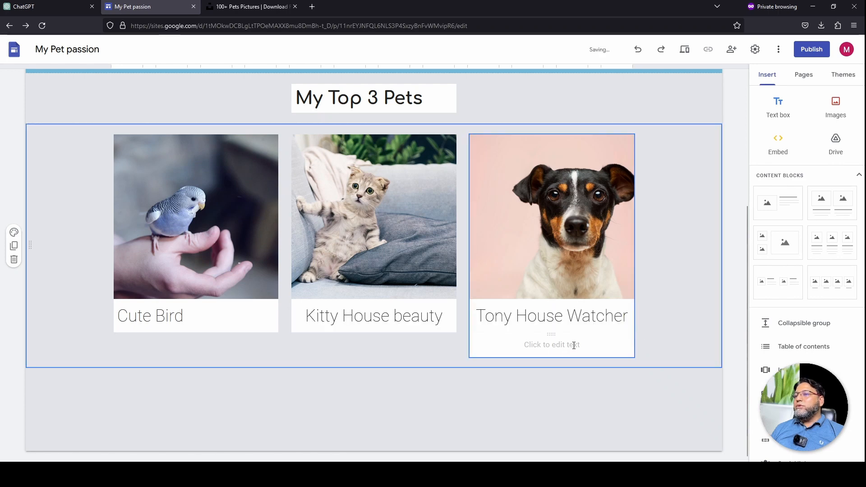
{"action": "left_click", "coordinate": [574, 346]}
{"action": "left_click", "coordinate": [725, 323]}
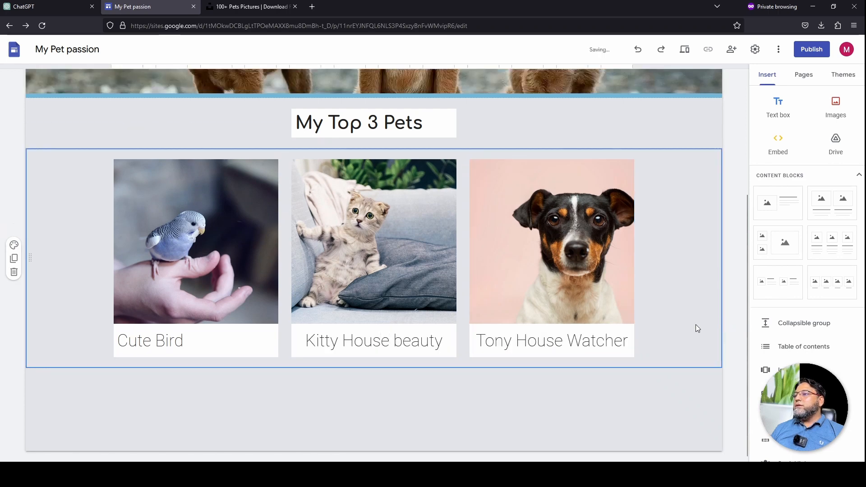
{"action": "left_click", "coordinate": [551, 393]}
{"action": "scroll", "coordinate": [521, 388], "scroll_direction": "up", "scroll_amount": 4}
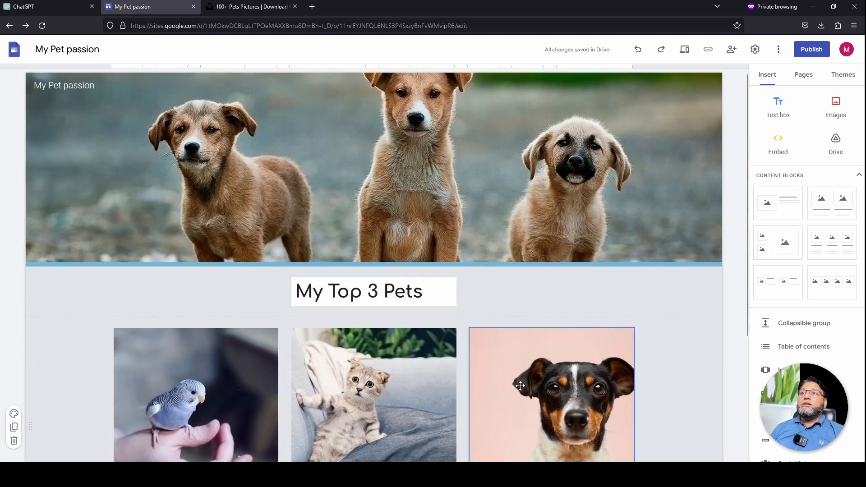
{"action": "scroll", "coordinate": [521, 385], "scroll_direction": "down", "scroll_amount": 4}
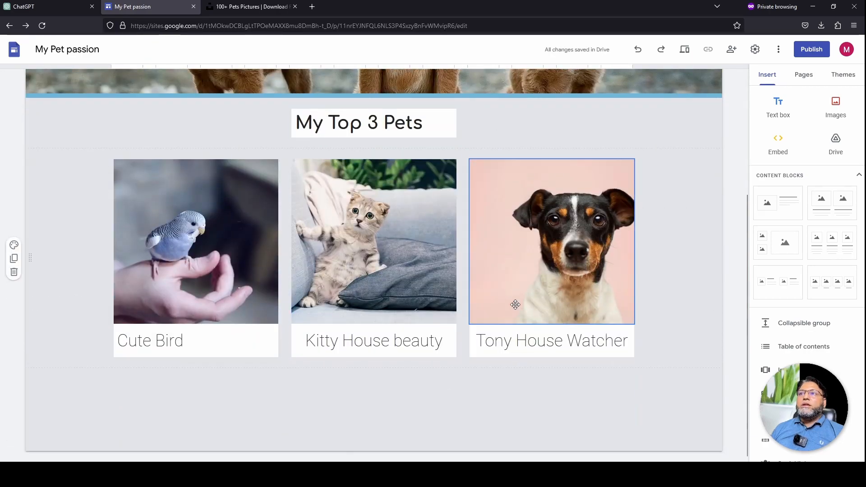
Preview the page, then insert an empty text box beneath the three pet cards
{"action": "left_click", "coordinate": [687, 52]}
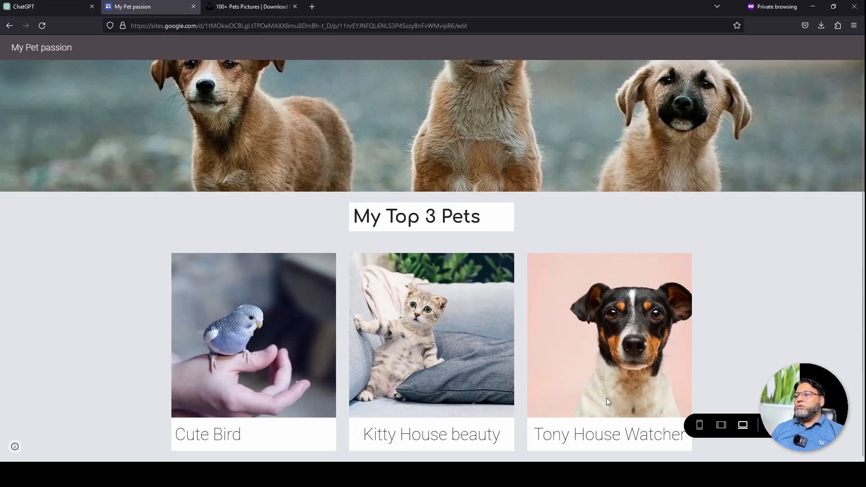
{"action": "left_click", "coordinate": [769, 425]}
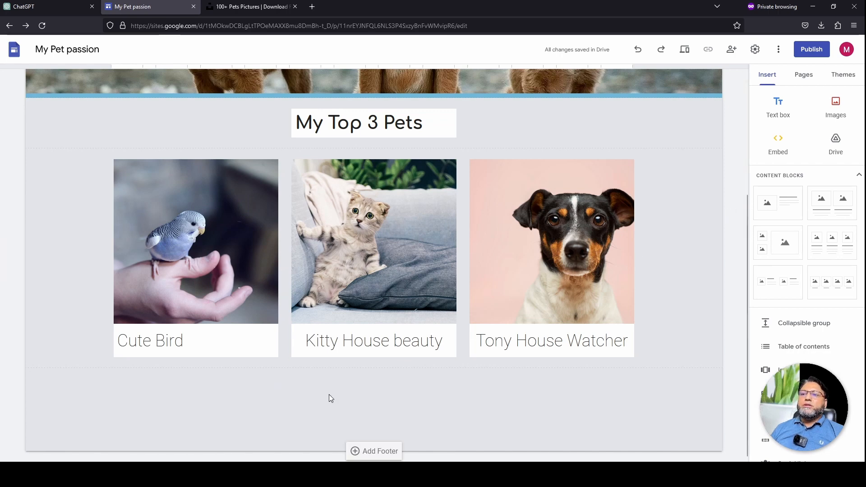
{"action": "left_click", "coordinate": [778, 109]}
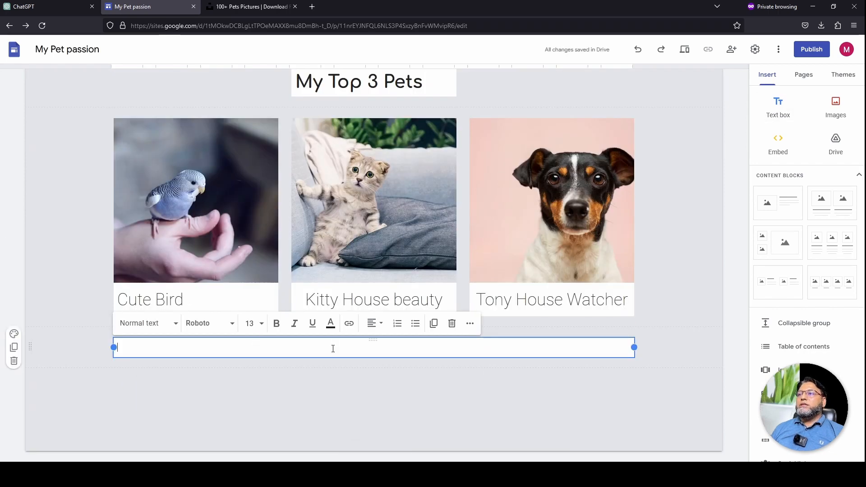
Prompt ChatGPT about keeping pets as a hobby and paste its five-paragraph answer into the text box
{"action": "left_click", "coordinate": [59, 8]}
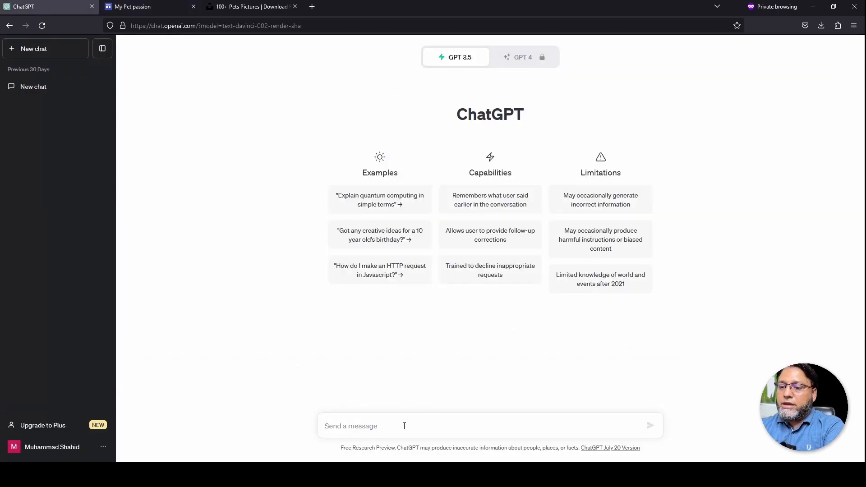
{"action": "type", "text": "Write few lines about pets as a hobby"}
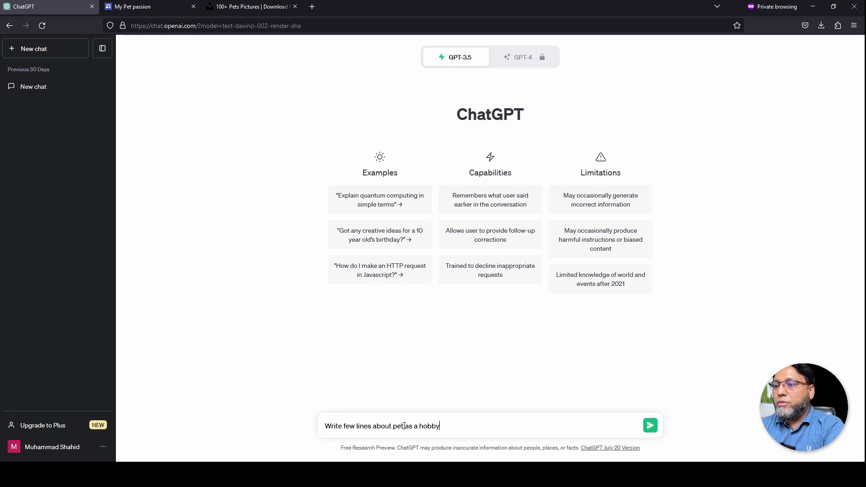
{"action": "key", "text": "Return"}
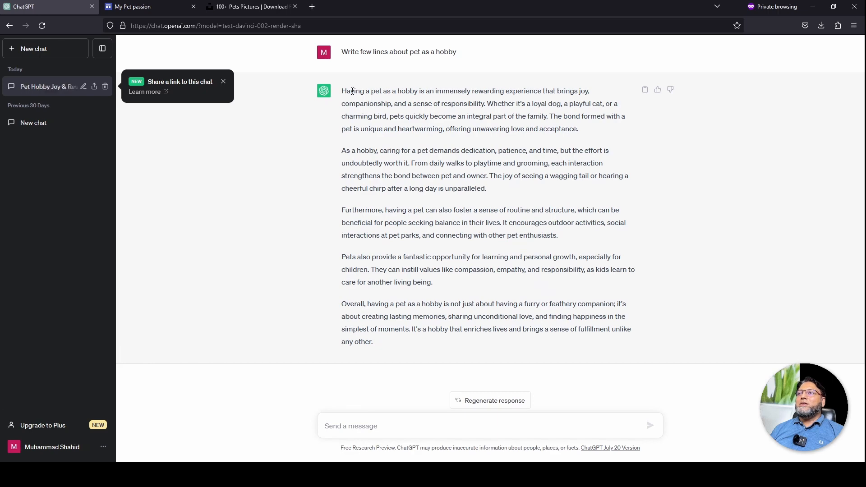
{"action": "left_click_drag", "start_coordinate": [342, 91], "coordinate": [487, 349]}
{"action": "key", "text": "ctrl+c"}
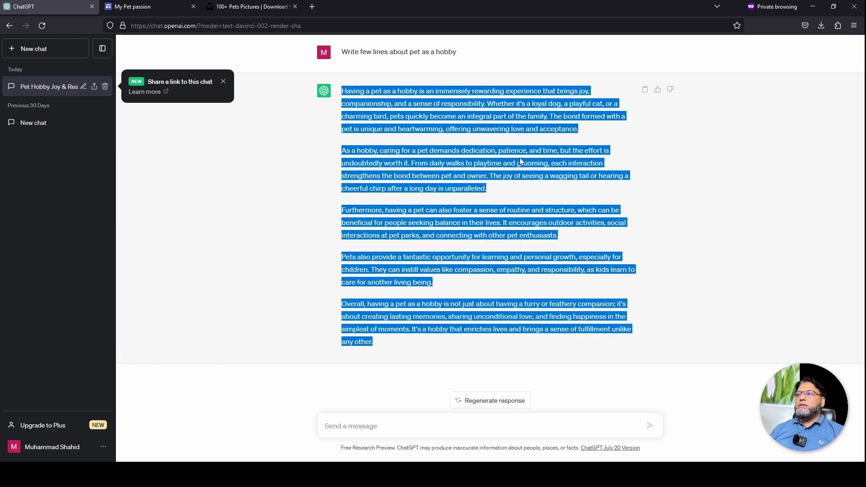
{"action": "left_click", "coordinate": [143, 7]}
{"action": "key", "text": "ctrl+v"}
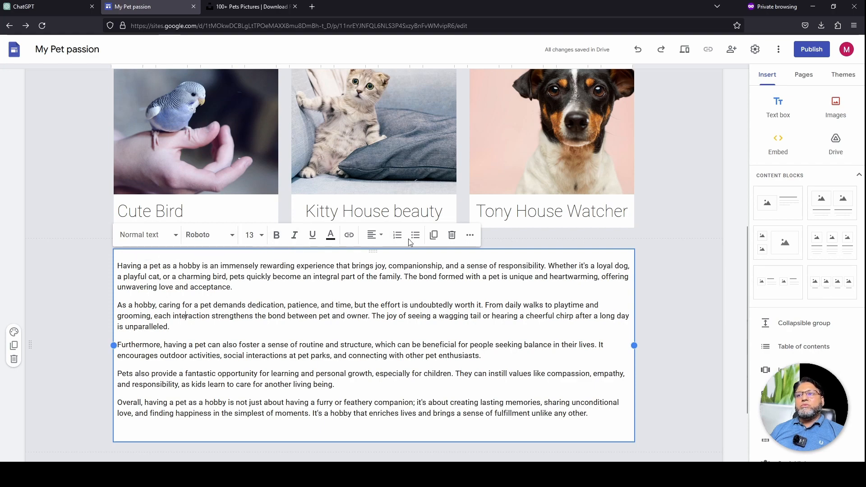
{"action": "scroll", "coordinate": [608, 292], "scroll_direction": "down", "scroll_amount": 2}
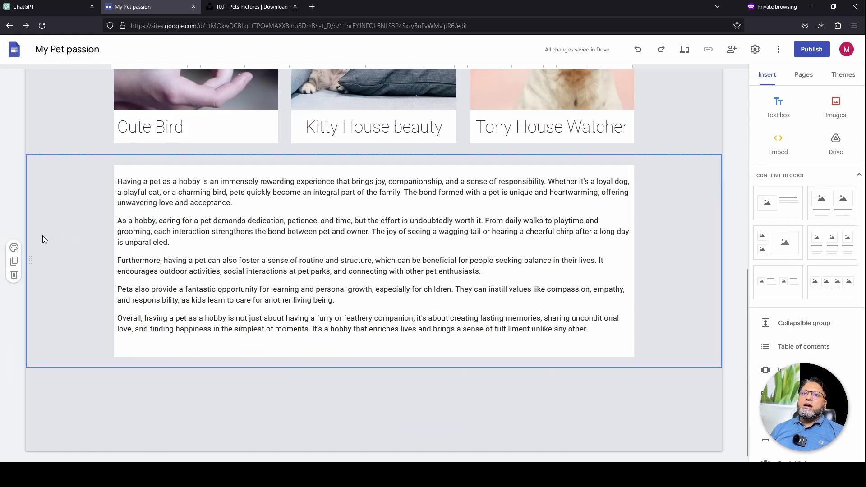
{"action": "scroll", "coordinate": [55, 222], "scroll_direction": "up", "scroll_amount": 9}
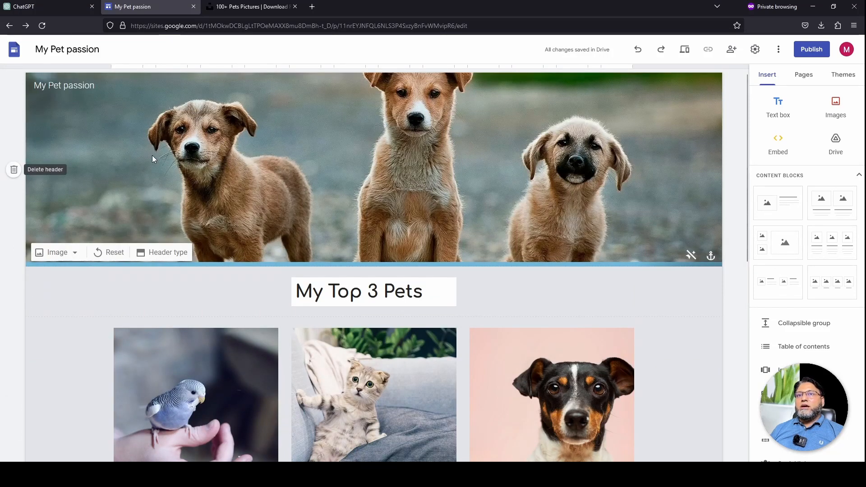
{"action": "scroll", "coordinate": [99, 220], "scroll_direction": "down", "scroll_amount": 3}
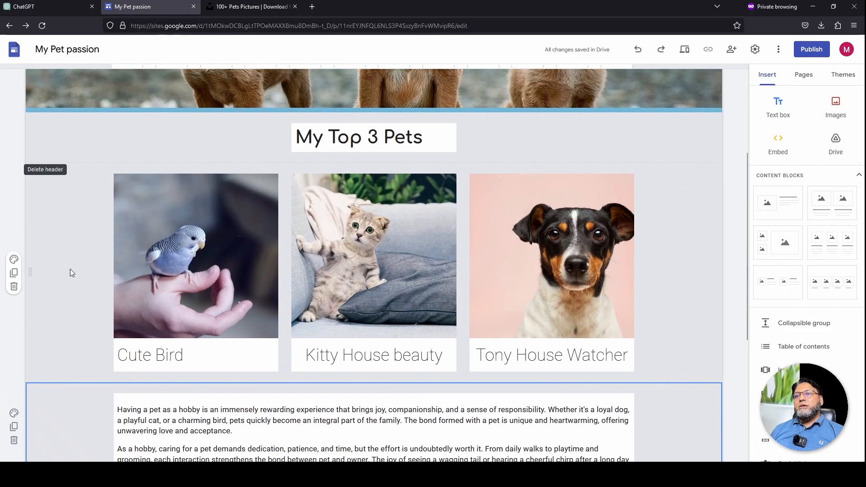
Give the pet cards section a blue colour style background
{"action": "left_click", "coordinate": [14, 262]}
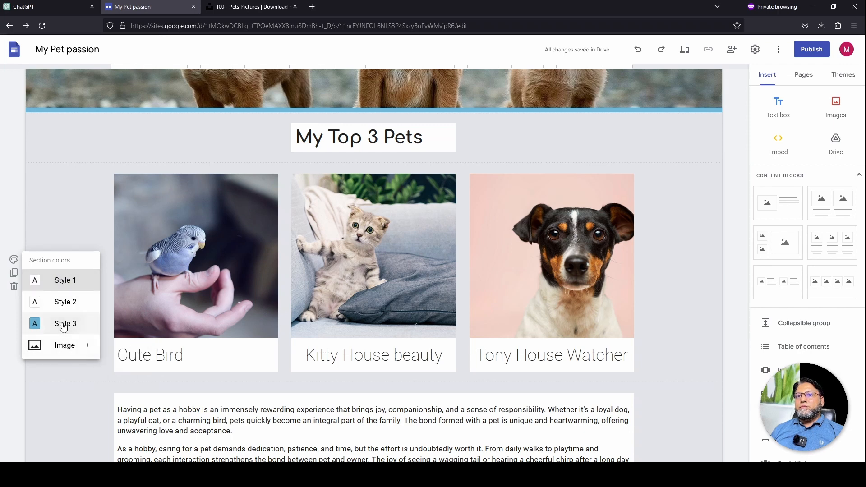
{"action": "left_click", "coordinate": [63, 325]}
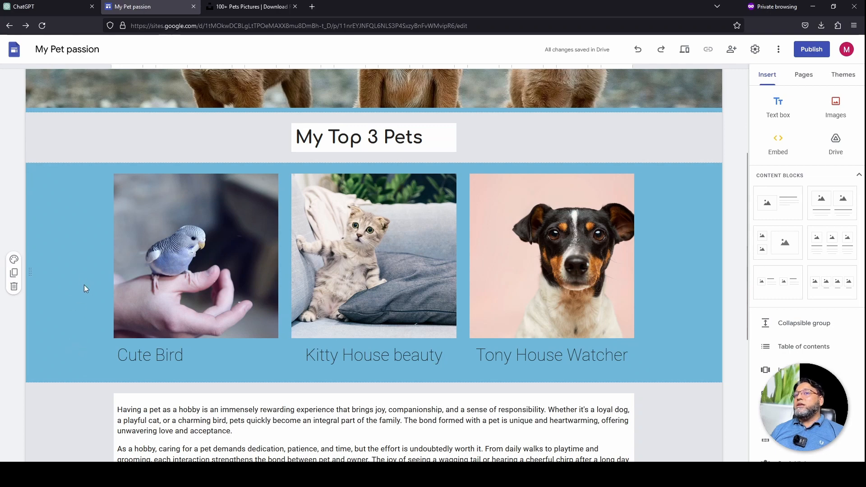
{"action": "scroll", "coordinate": [56, 312], "scroll_direction": "up", "scroll_amount": 3}
{"action": "scroll", "coordinate": [56, 312], "scroll_direction": "down", "scroll_amount": 5}
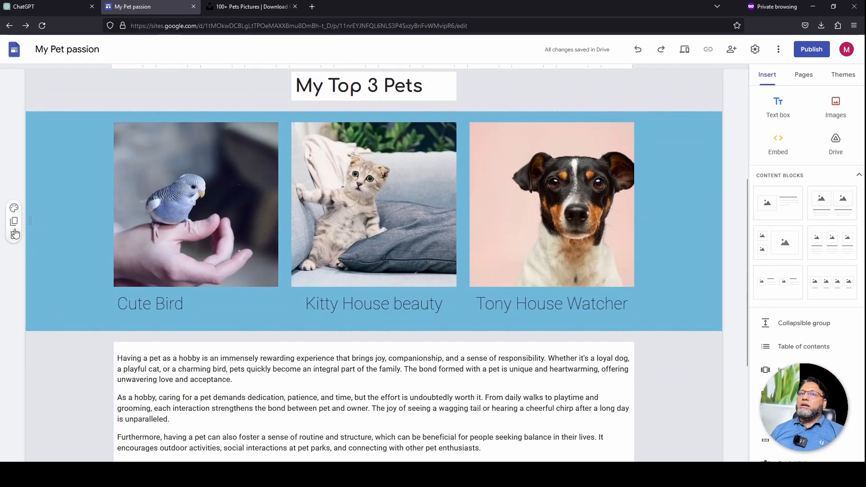
{"action": "left_click", "coordinate": [14, 209]}
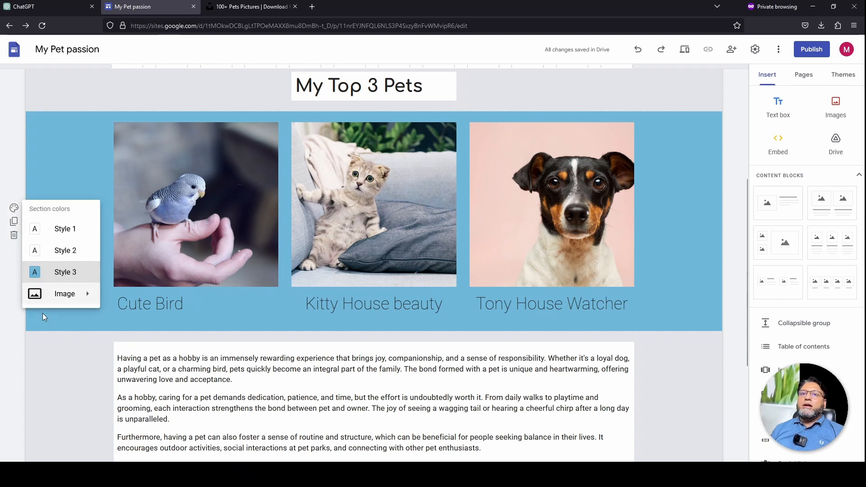
{"action": "mouse_move", "coordinate": [75, 296]}
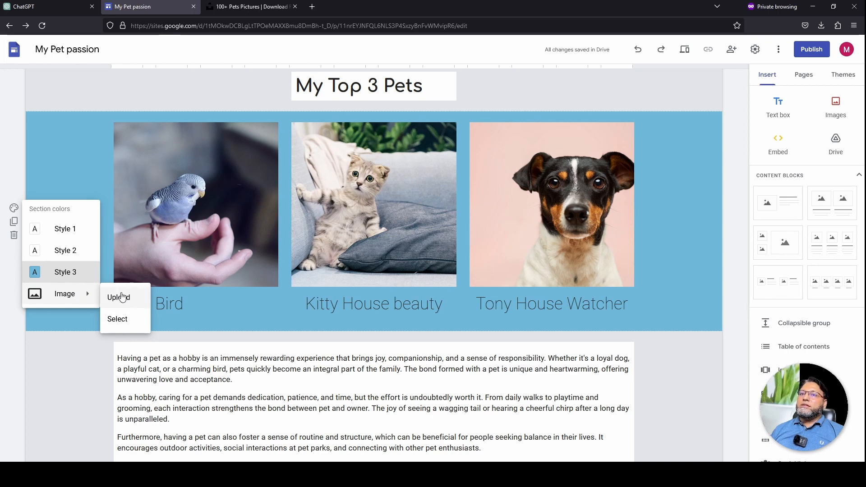
{"action": "left_click", "coordinate": [61, 228]}
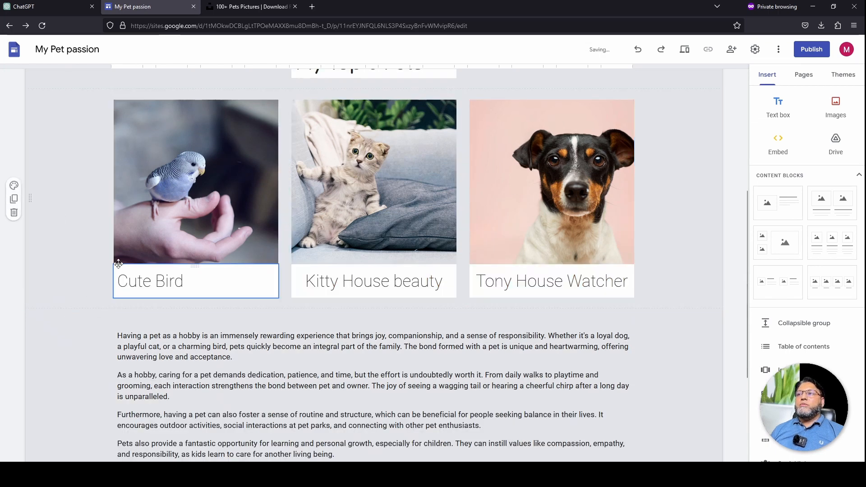
{"action": "left_click", "coordinate": [14, 185]}
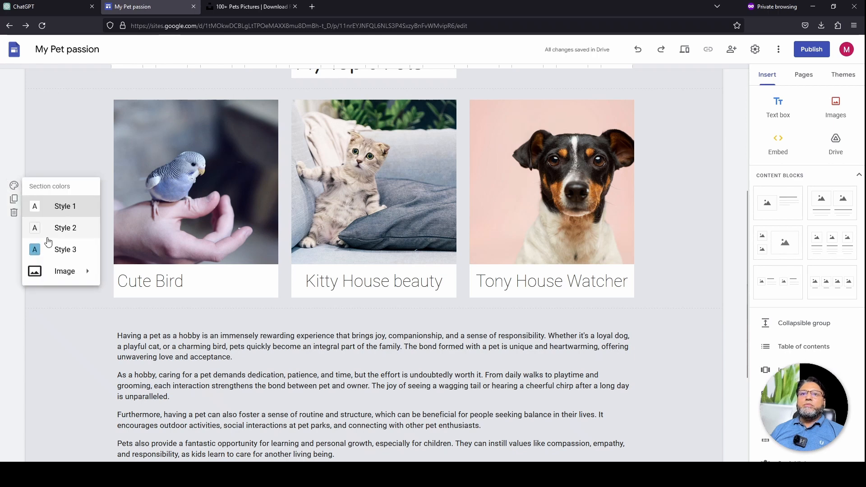
{"action": "left_click", "coordinate": [47, 249]}
Apply Style 1 colours to the hobby paragraphs section and preview the site
{"action": "left_click", "coordinate": [185, 386]}
{"action": "scroll", "coordinate": [170, 386], "scroll_direction": "down", "scroll_amount": 3}
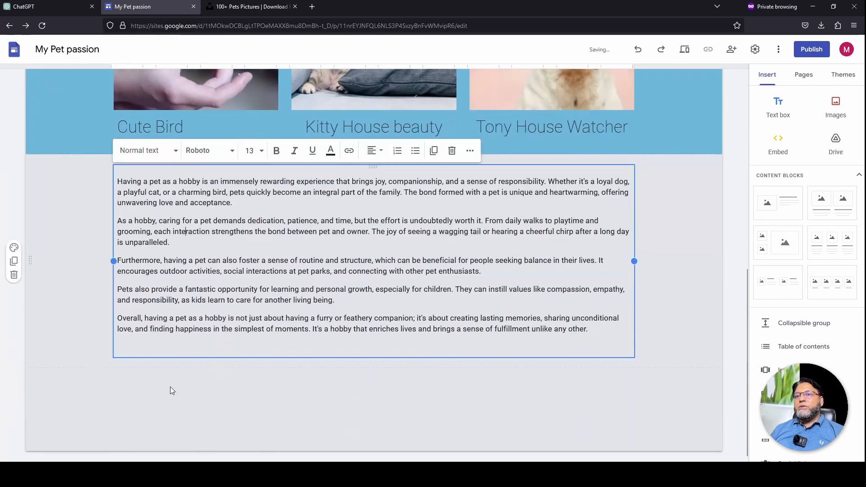
{"action": "left_click", "coordinate": [14, 248]}
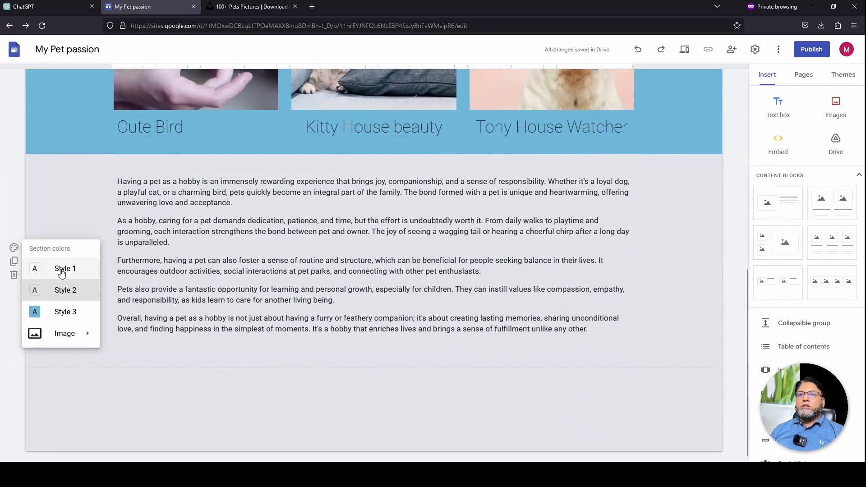
{"action": "left_click", "coordinate": [61, 269]}
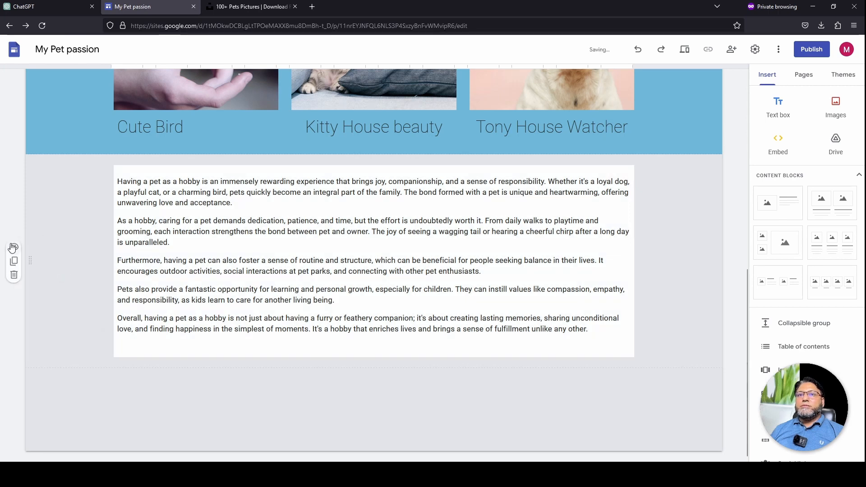
{"action": "scroll", "coordinate": [61, 269], "scroll_direction": "up", "scroll_amount": 2}
{"action": "left_click", "coordinate": [686, 50]}
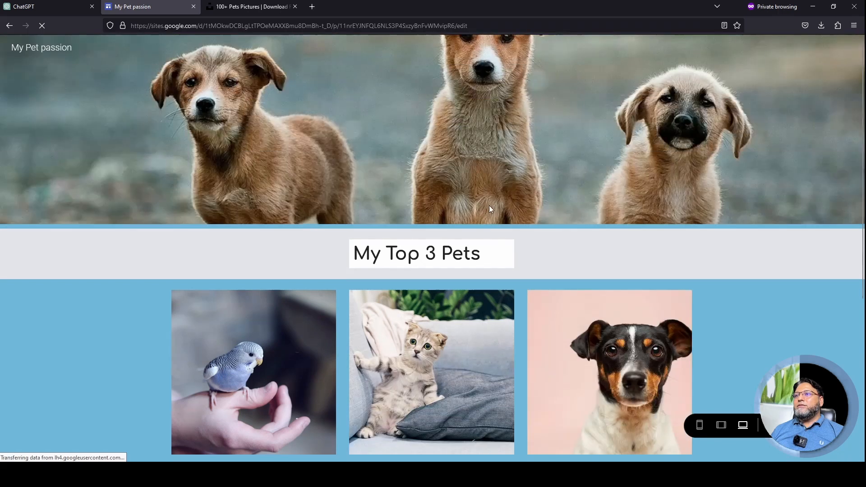
Scroll through the Home page preview, then exit back to the editor
{"action": "scroll", "coordinate": [718, 159], "scroll_direction": "down", "scroll_amount": 5}
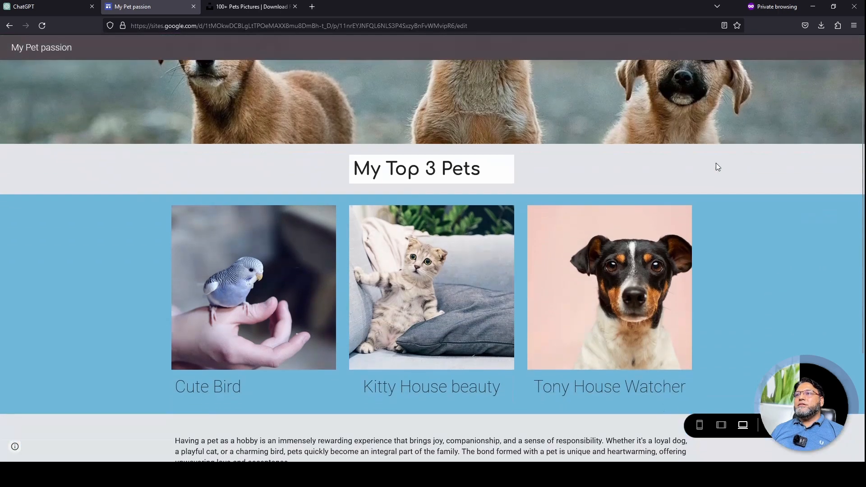
{"action": "scroll", "coordinate": [619, 224], "scroll_direction": "down", "scroll_amount": 1}
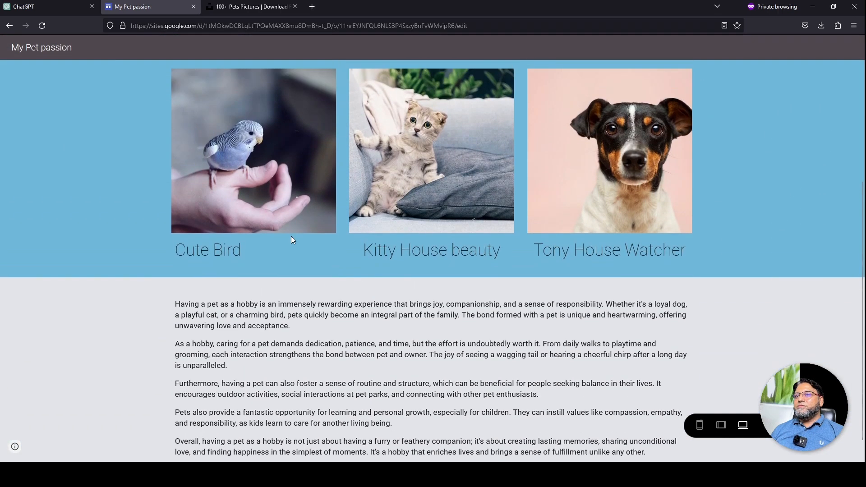
{"action": "scroll", "coordinate": [291, 237], "scroll_direction": "up", "scroll_amount": 1}
{"action": "scroll", "coordinate": [519, 232], "scroll_direction": "down", "scroll_amount": 1}
{"action": "scroll", "coordinate": [448, 383], "scroll_direction": "up", "scroll_amount": 4}
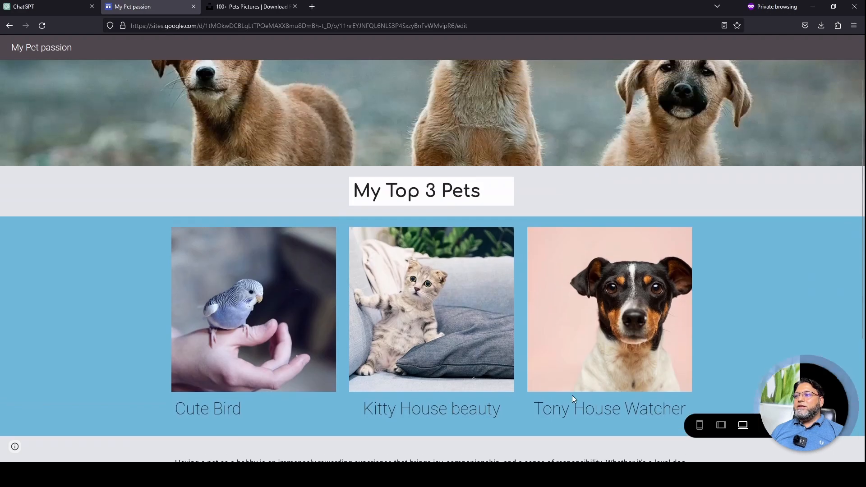
{"action": "scroll", "coordinate": [683, 325], "scroll_direction": "up", "scroll_amount": 1}
{"action": "left_click", "coordinate": [773, 425]}
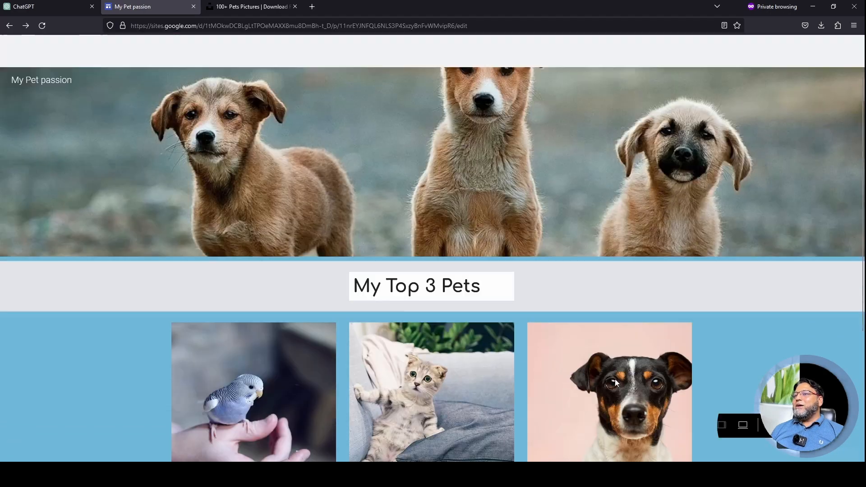
{"action": "scroll", "coordinate": [336, 261], "scroll_direction": "up", "scroll_amount": 3}
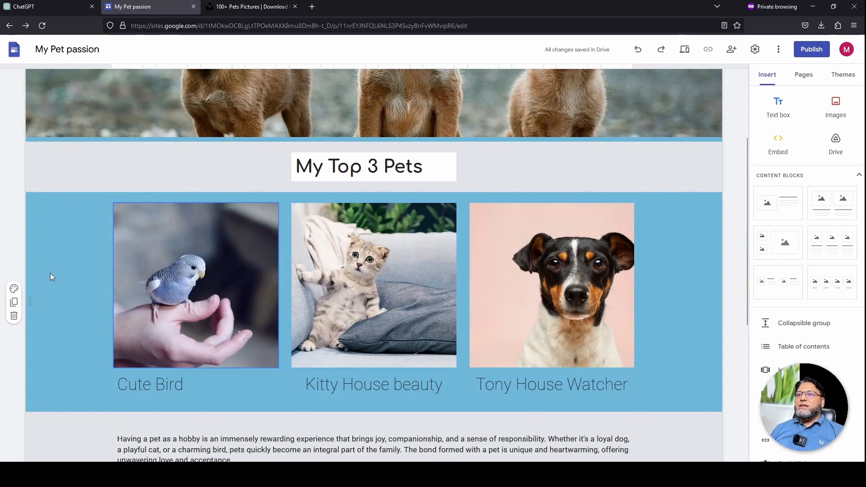
Select the Cute Bird image on its own among the three pet cards
{"action": "left_click", "coordinate": [193, 270]}
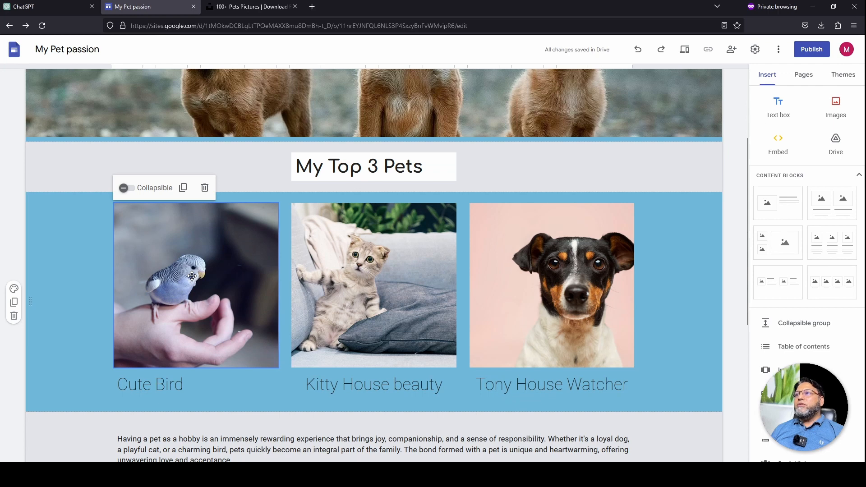
{"action": "left_click", "coordinate": [370, 271]}
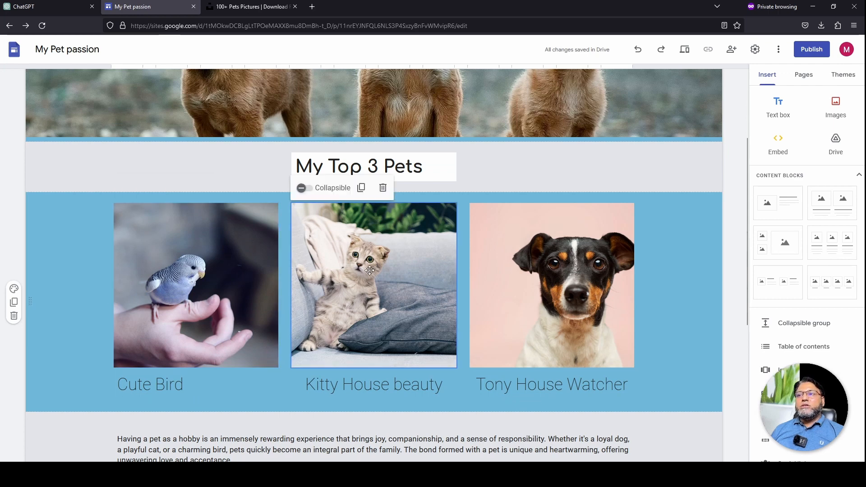
{"action": "left_click", "coordinate": [575, 268]}
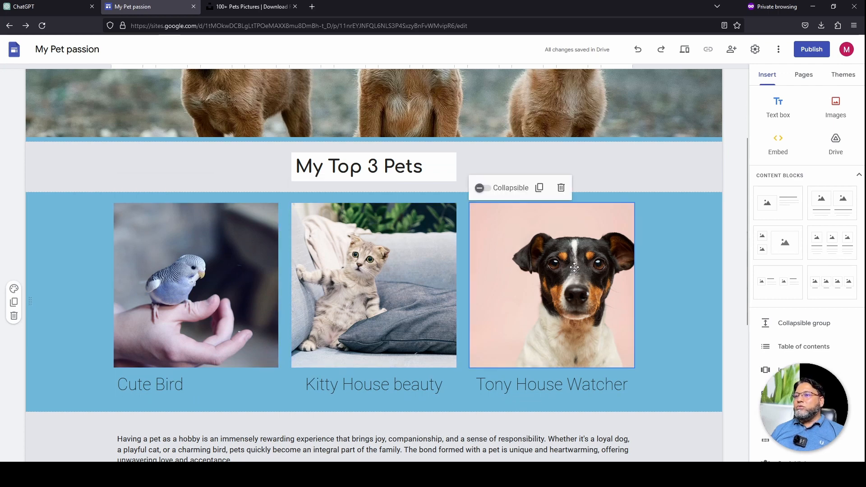
{"action": "scroll", "coordinate": [257, 233], "scroll_direction": "up", "scroll_amount": 1}
{"action": "left_click", "coordinate": [257, 233]}
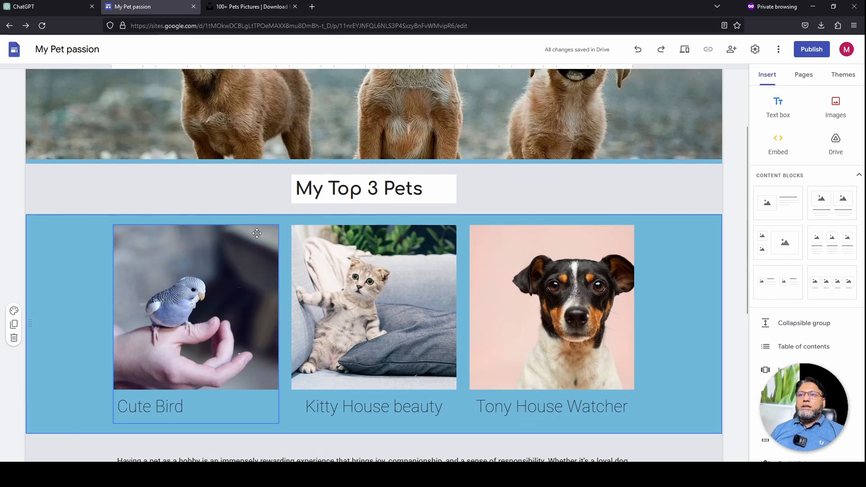
{"action": "left_click", "coordinate": [257, 233]}
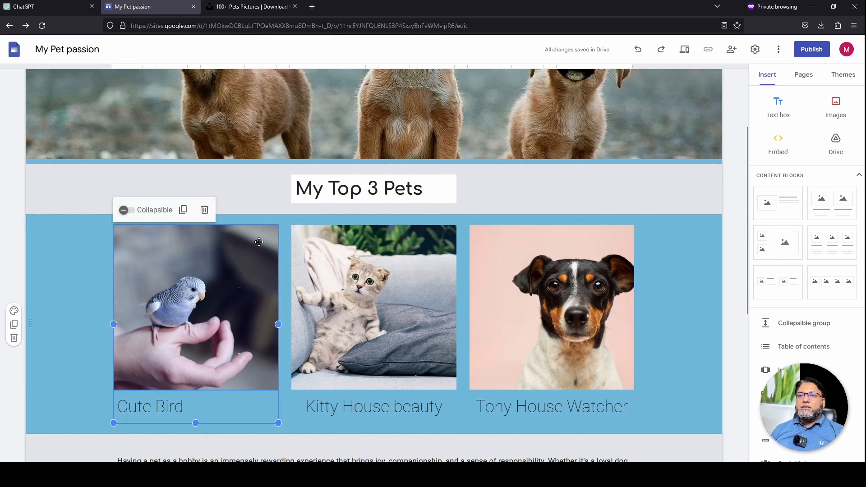
{"action": "left_click", "coordinate": [205, 259]}
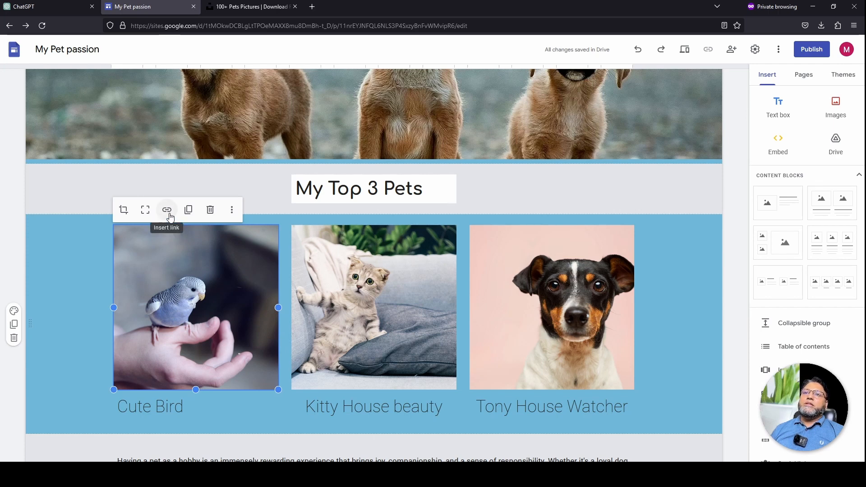
Open a link box for the bird image, dismiss it unlinked, and show the Pages list
{"action": "left_click", "coordinate": [169, 215]}
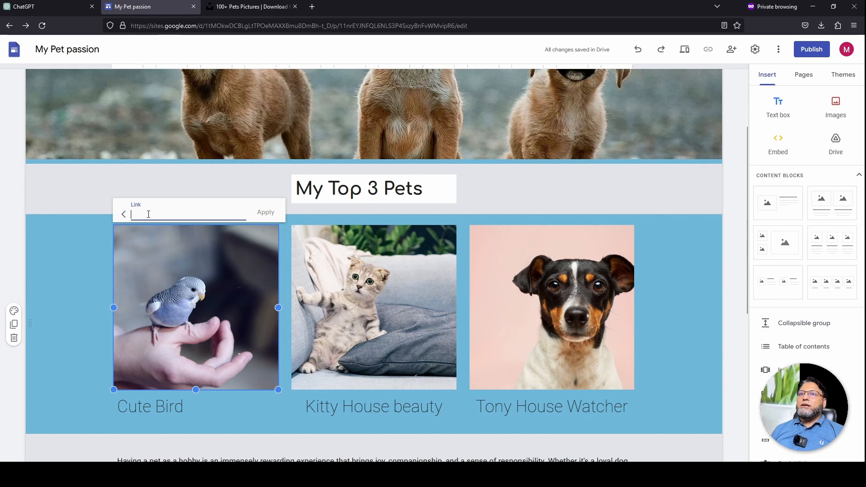
{"action": "left_click", "coordinate": [93, 267]}
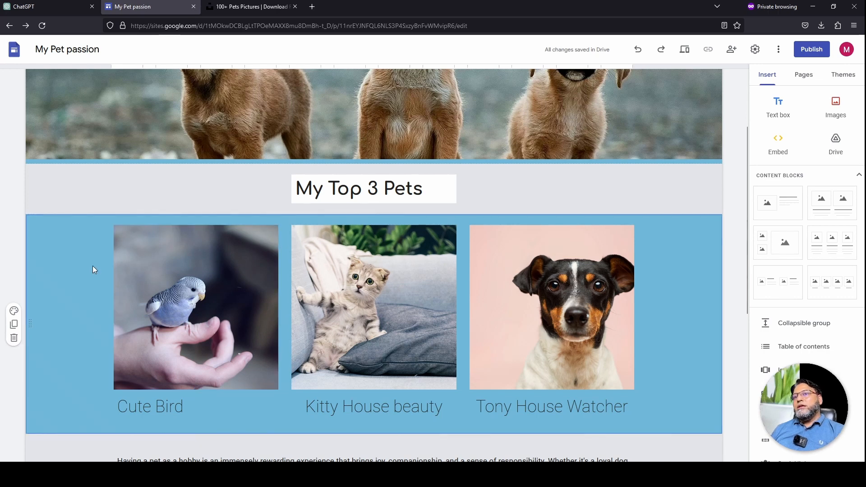
{"action": "left_click", "coordinate": [804, 76]}
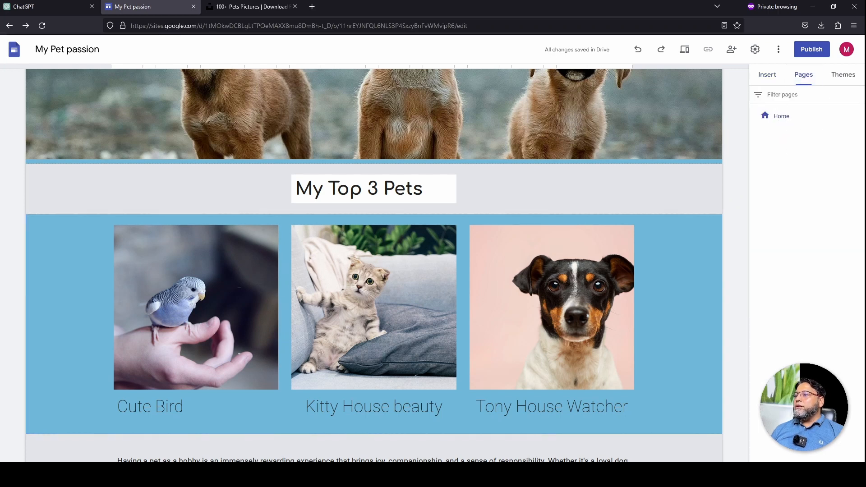
Create a new site page named 'bird'
{"action": "mouse_move", "coordinate": [808, 432]}
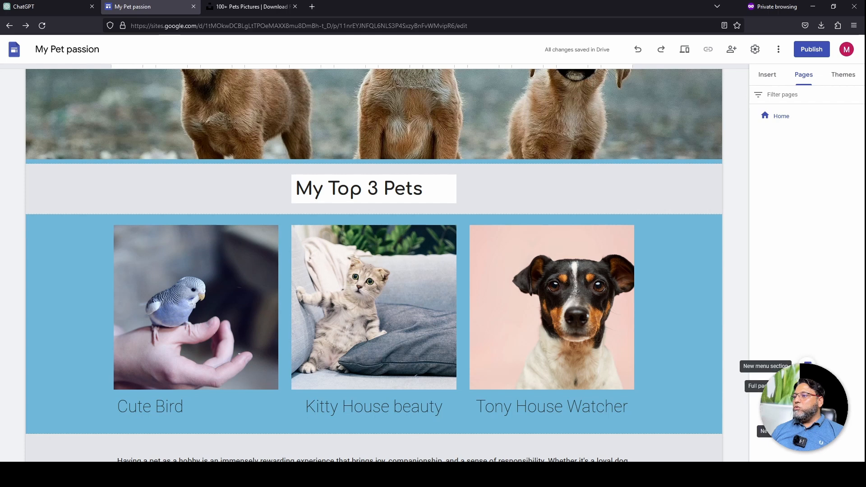
{"action": "left_click", "coordinate": [807, 431]}
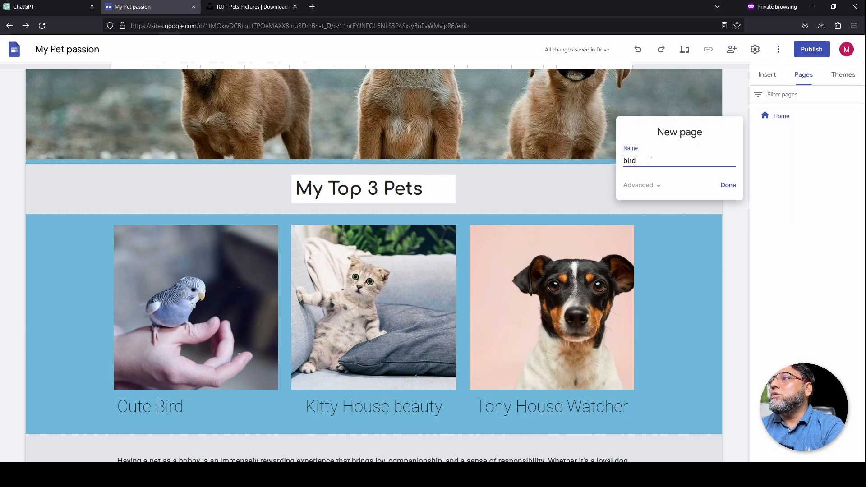
{"action": "type", "text": "bird"}
{"action": "key", "text": "Return"}
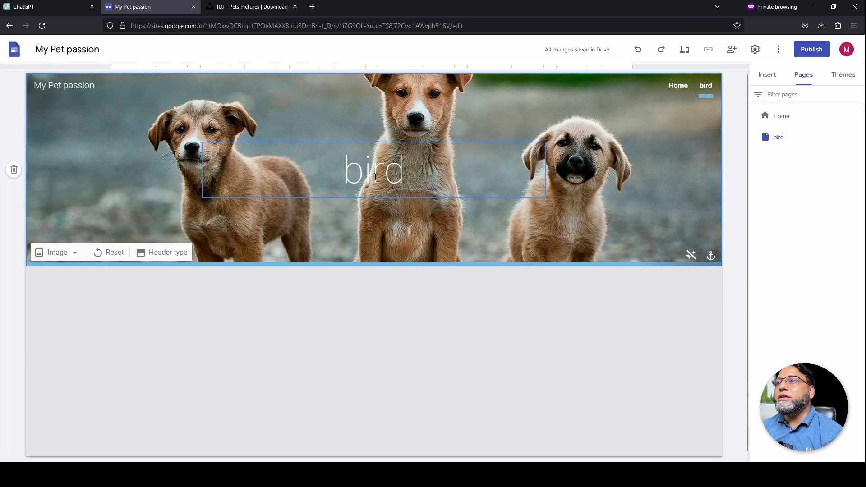
Delete the bird page's header title, then return to the bird page via Home
{"action": "left_click", "coordinate": [370, 143]}
{"action": "key", "text": "Delete"}
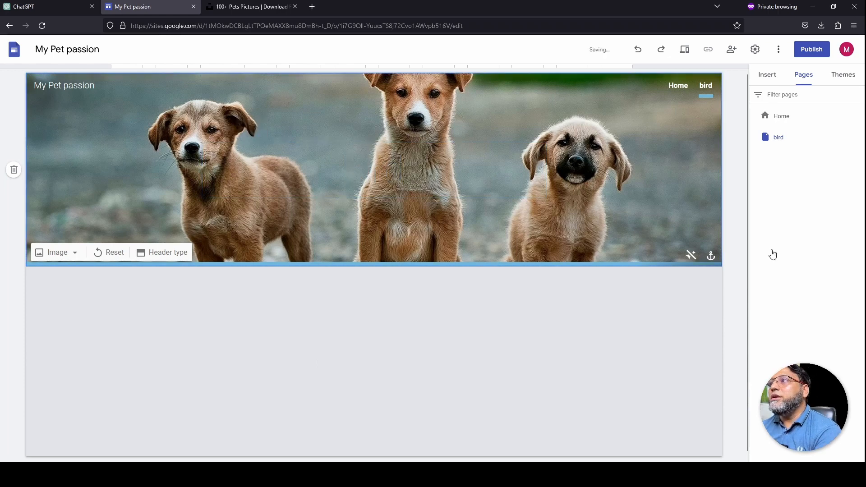
{"action": "left_click", "coordinate": [783, 117]}
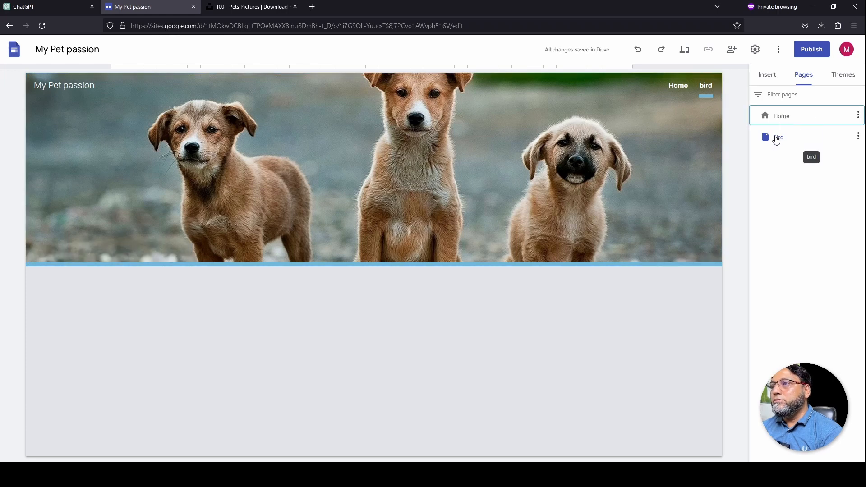
{"action": "left_click", "coordinate": [676, 90]}
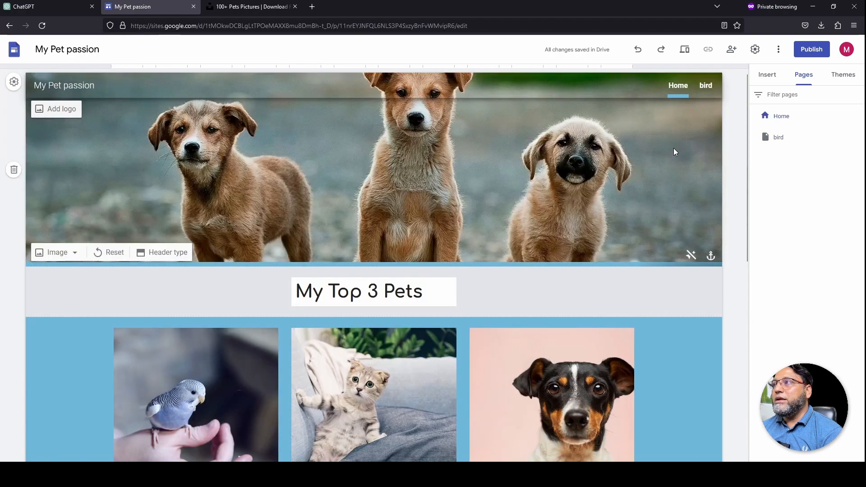
{"action": "left_click", "coordinate": [706, 88]}
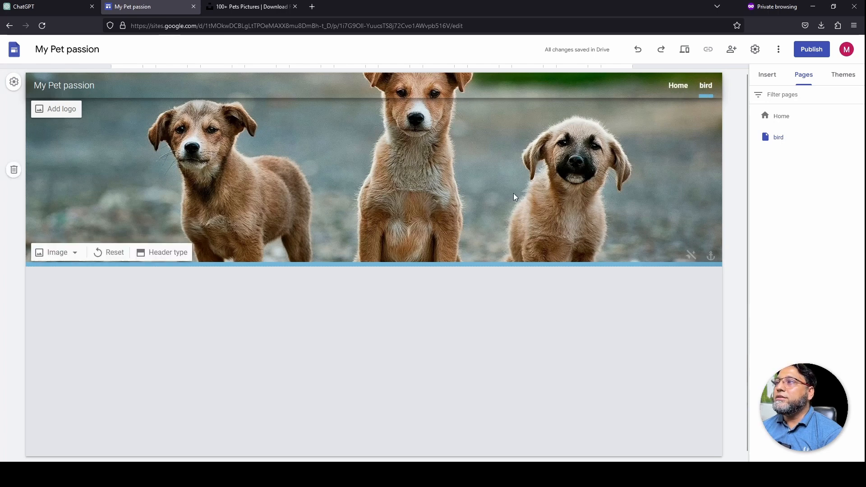
{"action": "scroll", "coordinate": [328, 362], "scroll_direction": "down", "scroll_amount": 1}
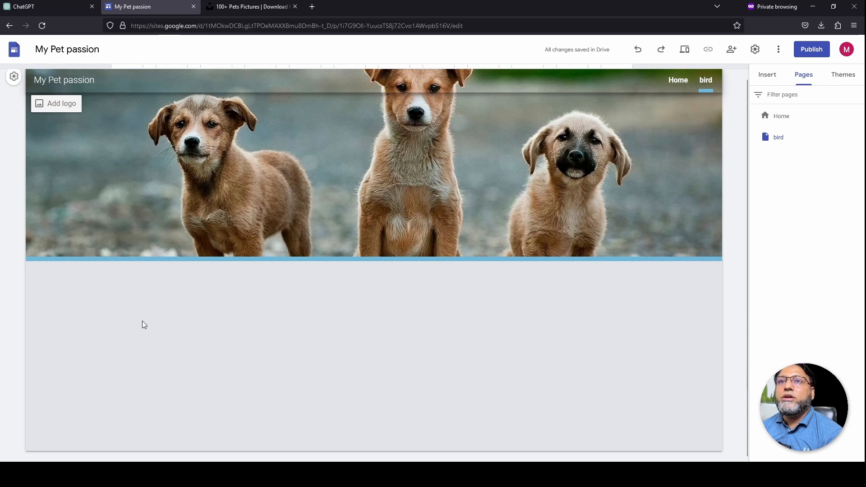
{"action": "left_click", "coordinate": [772, 76]}
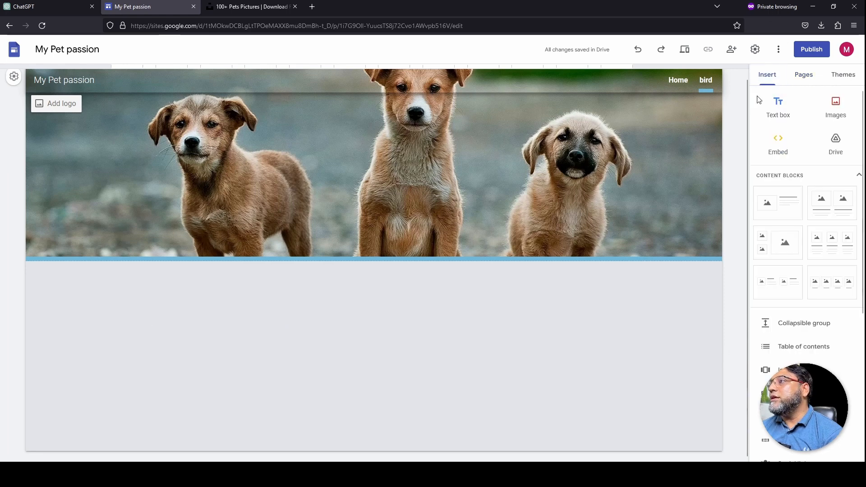
Add an image-and-text section to the bird page and upload the parrot photo
{"action": "left_click", "coordinate": [780, 208]}
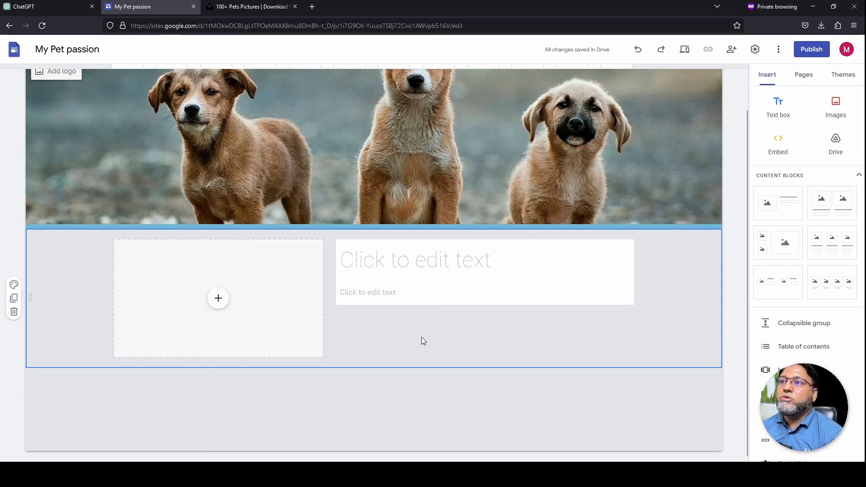
{"action": "left_click", "coordinate": [223, 305]}
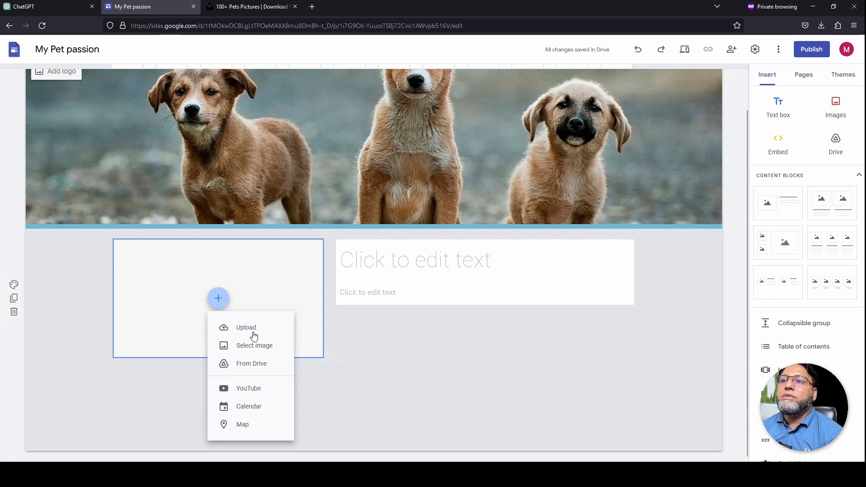
{"action": "left_click", "coordinate": [255, 335]}
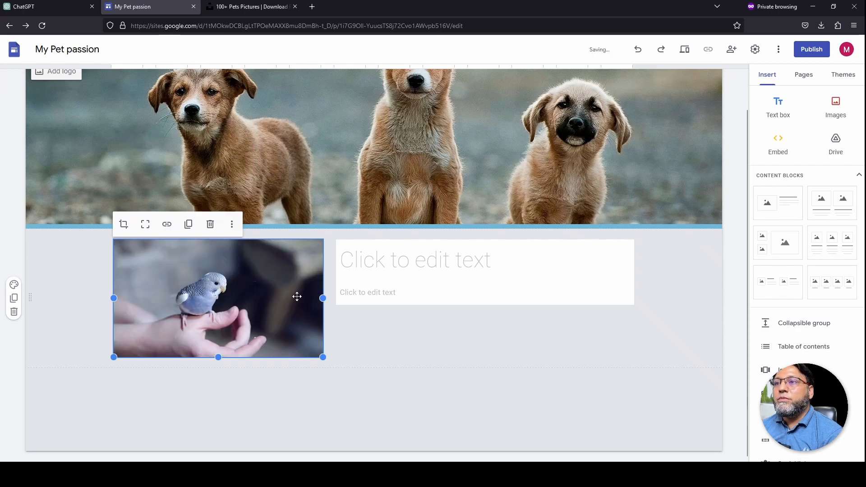
Paste 'Australian Parrot' as the title beside the parrot photo
{"action": "left_click", "coordinate": [415, 277]}
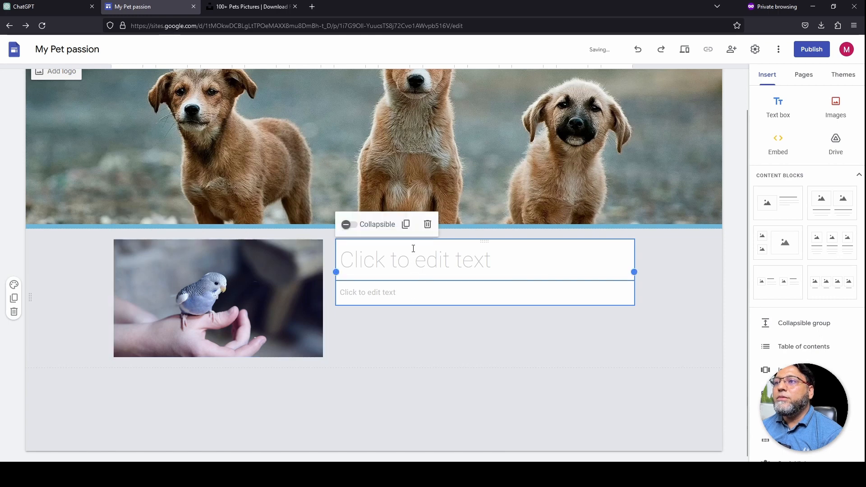
{"action": "left_click", "coordinate": [381, 303]}
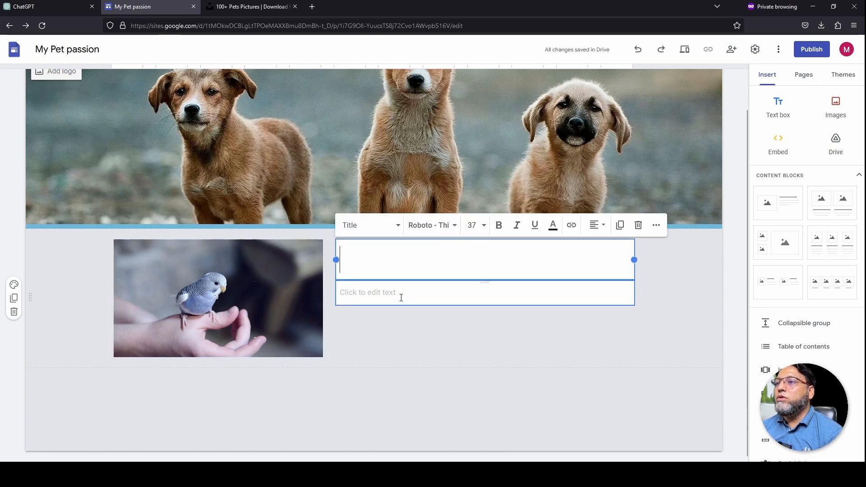
{"action": "type", "text": "Australian Parrot"}
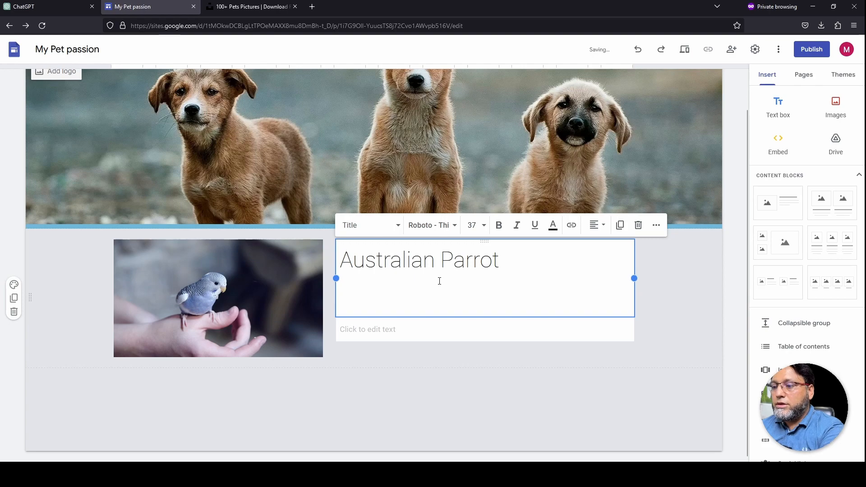
{"action": "key", "text": "BackSpace"}
{"action": "left_click", "coordinate": [414, 292]}
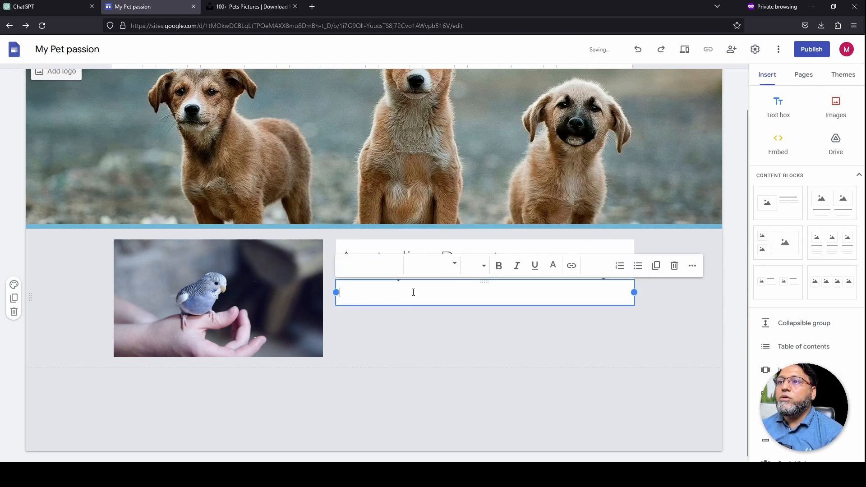
Ask ChatGPT to 'write few lines about Australian Parrot' and paste the answer into the body
{"action": "left_click", "coordinate": [257, 7]}
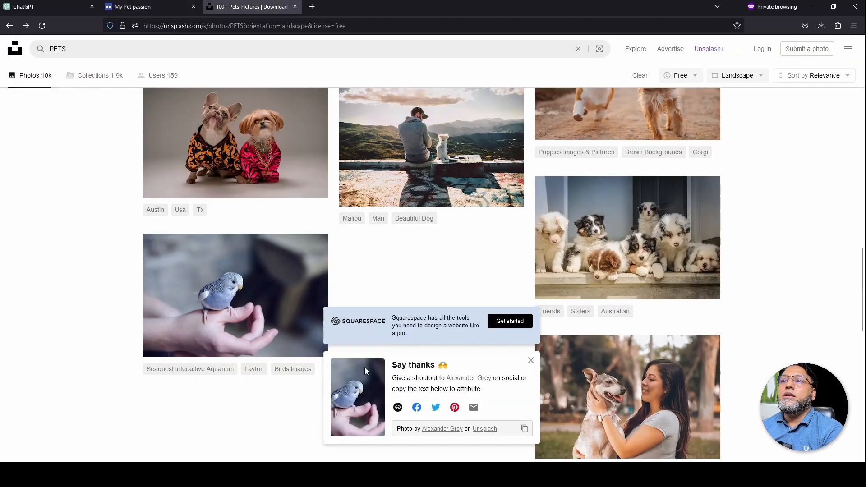
{"action": "left_click", "coordinate": [45, 7]}
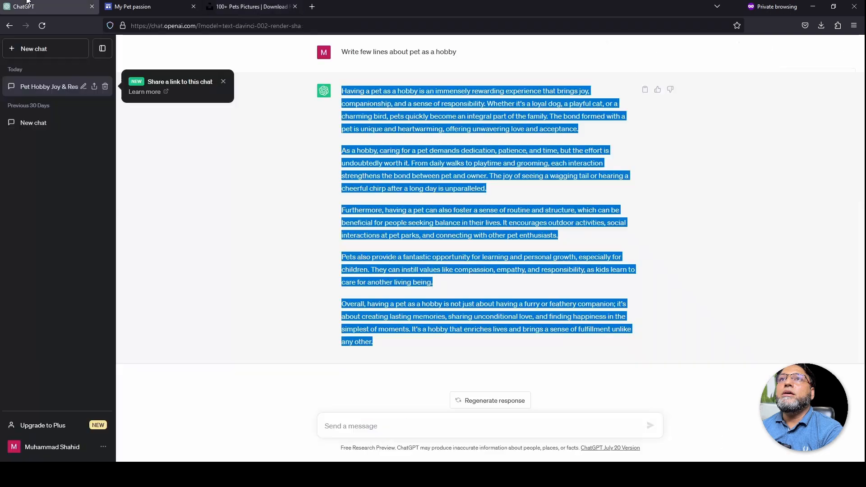
{"action": "left_click", "coordinate": [441, 422]}
{"action": "type", "text": "write few line"}
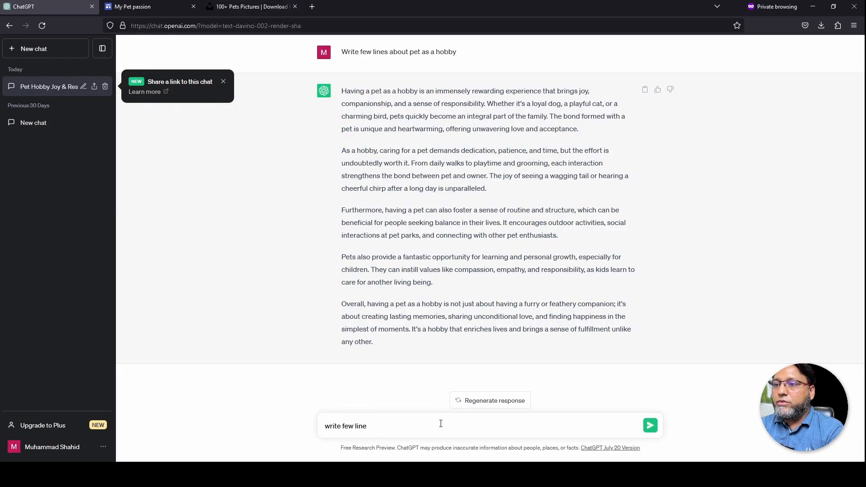
{"action": "type", "text": "s about Australian Parrot"}
{"action": "key", "text": "shift+Return"}
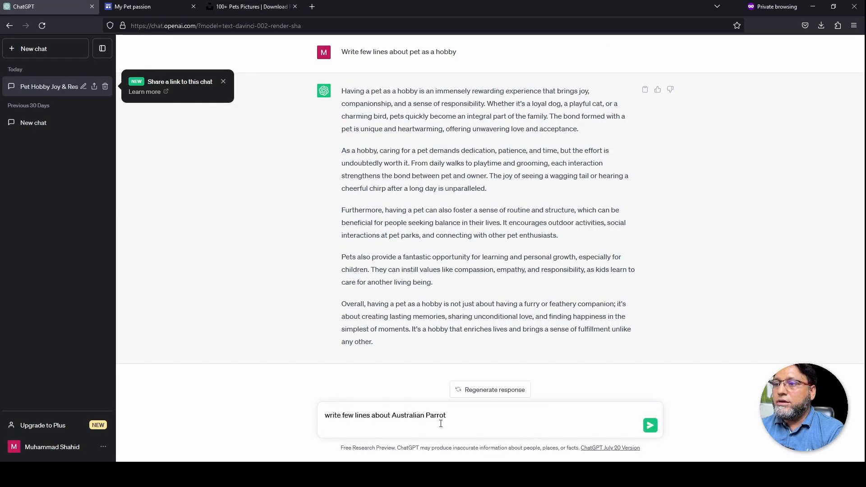
{"action": "key", "text": "Return"}
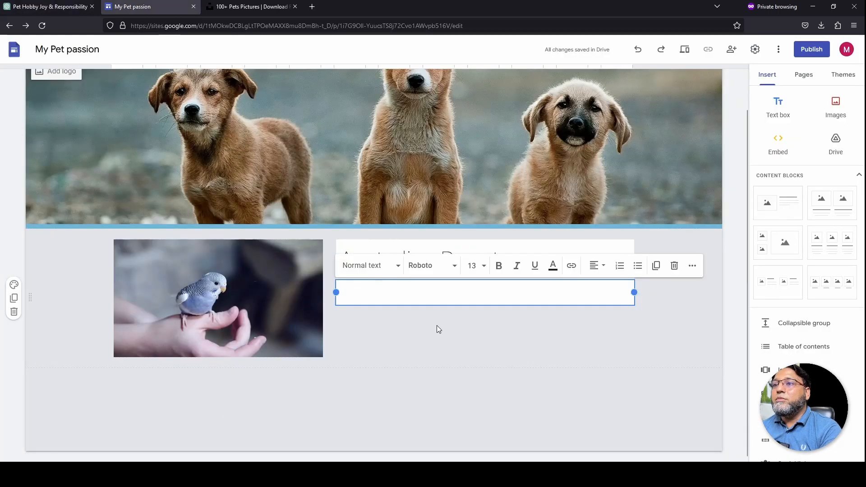
{"action": "type", "text": "The Australian Parrot, also known as the Australian Parakeet or Budgerigar, is a delightful and colorful bird species native to Australia. Renowned for its vibrant plumage and charming personality, it has become a popular pet worldwide. With its playful nature and ability to mimic sounds and words, the Australian Parrot has earned the nickname \"Budgie.\" These small parrots typically have bright green feathers on their bodies, adorned with striking patterns of blue, yellow, and black. Their friendly and social disposition makes them wonderful companions, and they can form strong bonds with their human caregivers. Australian Parrots are highly intelligent and thrive in an environment that offers mental stimulation and opportunities for interaction. In their natural habitat, Australian Parrots are highly adaptable, often found in various arid and semi-arid regions across the Australian continent. They feed on seeds, fruits, and vegetation, and their agile flying abilities make them a fascinating sight to behold in the wild. As pets, Australian Parrots require a spacious cage, plenty of toys, and regular social interaction to maintain their happiness and well-being. With proper care and attention, these enchanting birds can live long and healthy lives, becoming cherished members of the family and brightening up their owner's lives with their vibrant colors and cheerful chirps."}
Deselect the finished parrot text and go to the Home page's pet cards
{"action": "left_click", "coordinate": [254, 329]}
{"action": "scroll", "coordinate": [316, 307], "scroll_direction": "up", "scroll_amount": 3}
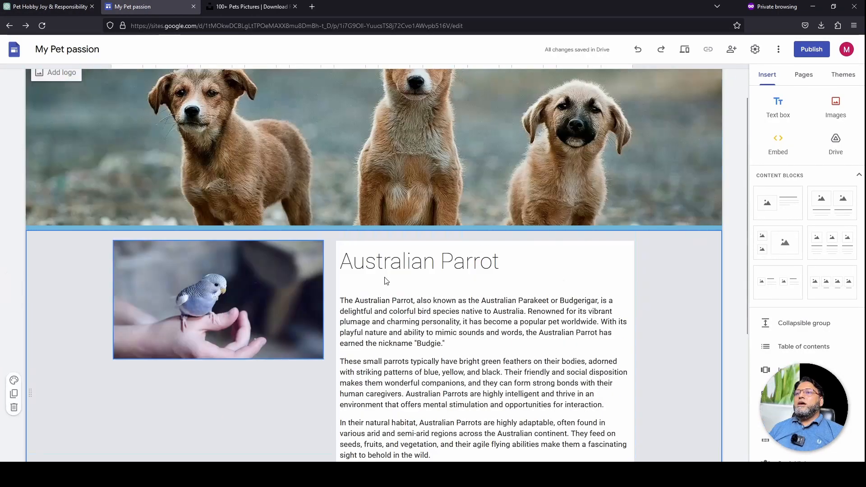
{"action": "scroll", "coordinate": [381, 285], "scroll_direction": "down", "scroll_amount": 2}
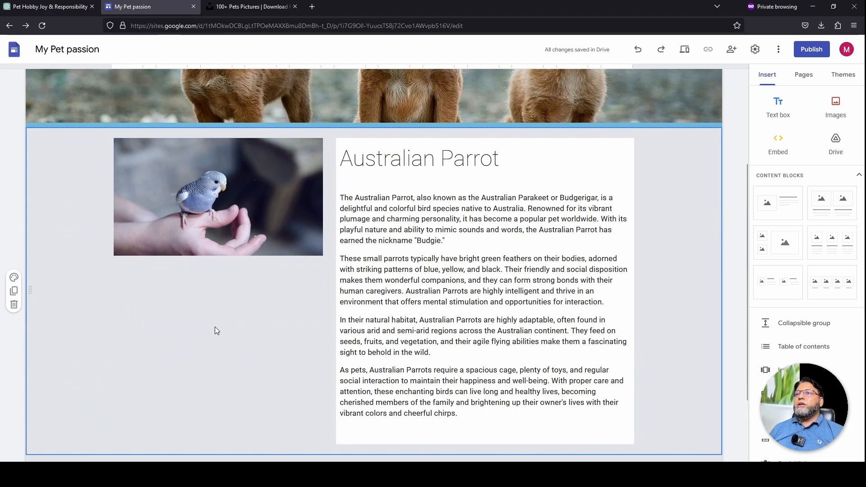
{"action": "scroll", "coordinate": [409, 284], "scroll_direction": "up", "scroll_amount": 3}
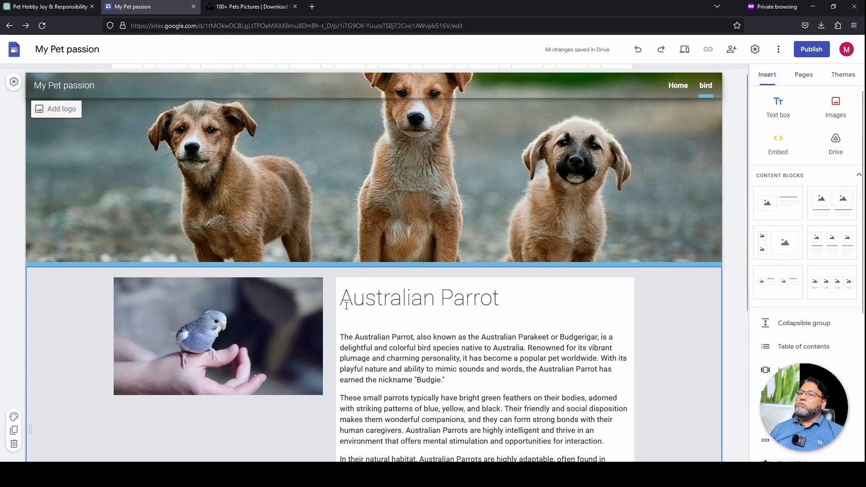
{"action": "left_click", "coordinate": [679, 87]}
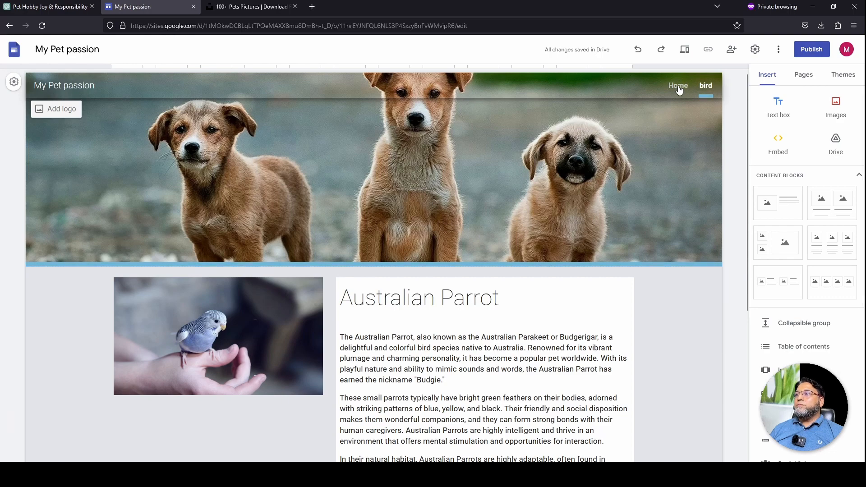
{"action": "scroll", "coordinate": [229, 386], "scroll_direction": "down", "scroll_amount": 1}
{"action": "scroll", "coordinate": [229, 386], "scroll_direction": "down", "scroll_amount": 2}
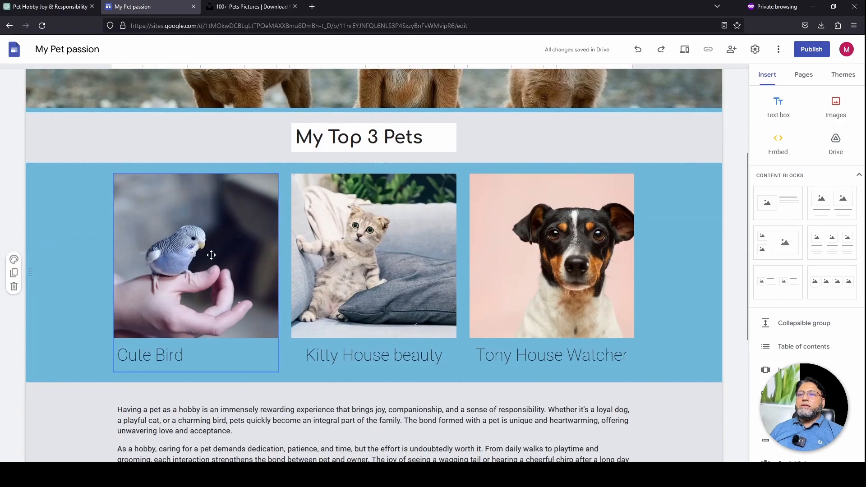
Link the Cute Bird image on Home to the site's 'bird' page
{"action": "left_click", "coordinate": [209, 251]}
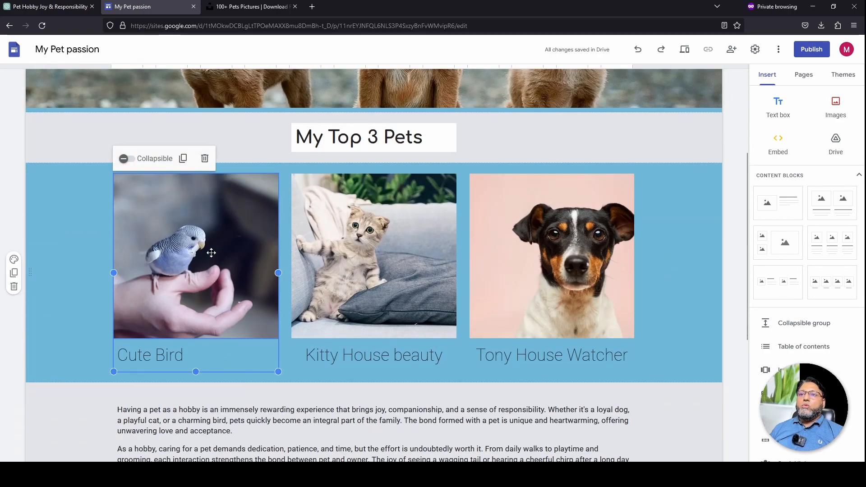
{"action": "left_click", "coordinate": [255, 186]}
{"action": "left_click", "coordinate": [167, 160]}
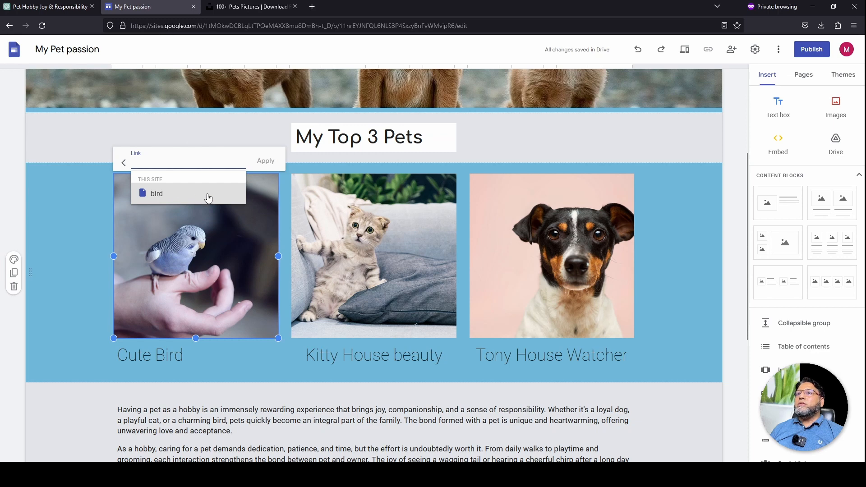
{"action": "left_click", "coordinate": [165, 199]}
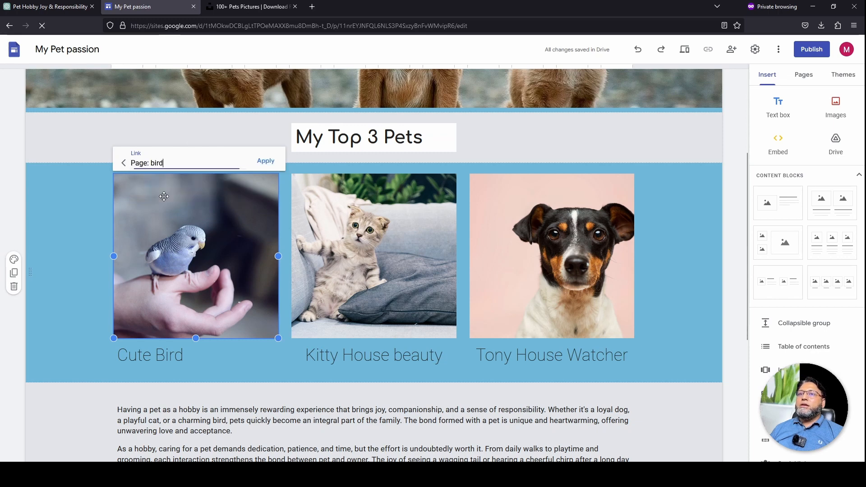
{"action": "left_click", "coordinate": [266, 161]}
{"action": "left_click", "coordinate": [269, 160]}
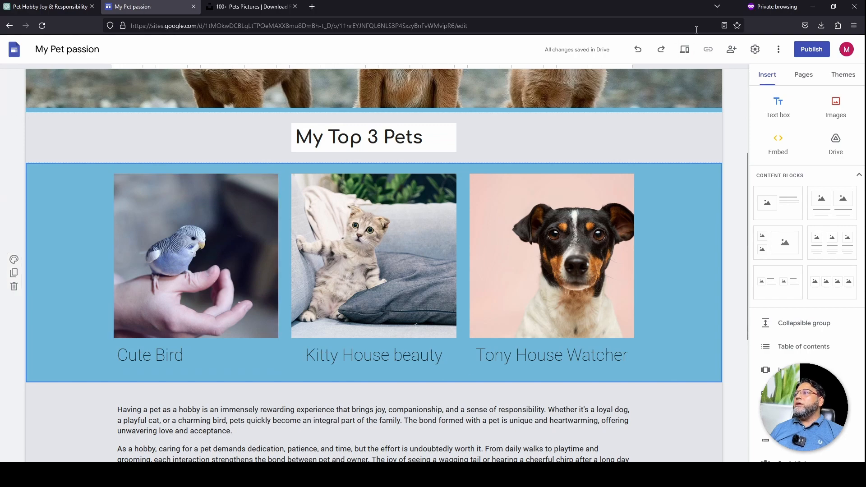
{"action": "left_click", "coordinate": [684, 49]}
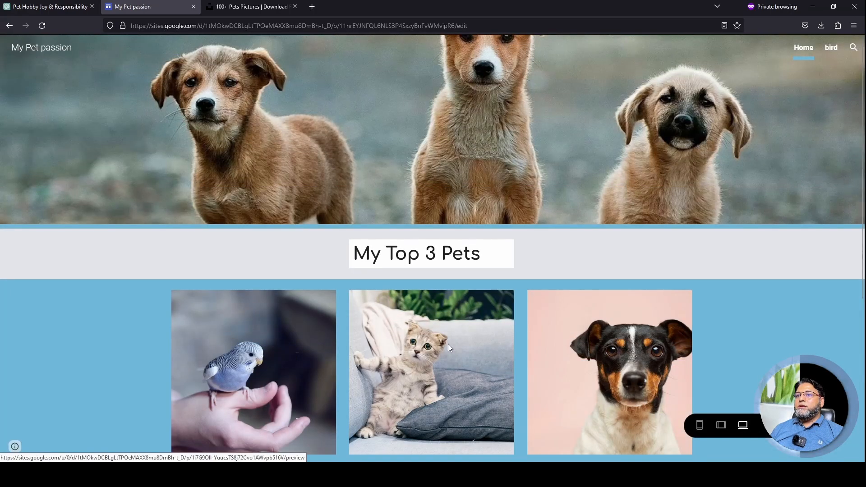
{"action": "scroll", "coordinate": [448, 344], "scroll_direction": "down", "scroll_amount": 3}
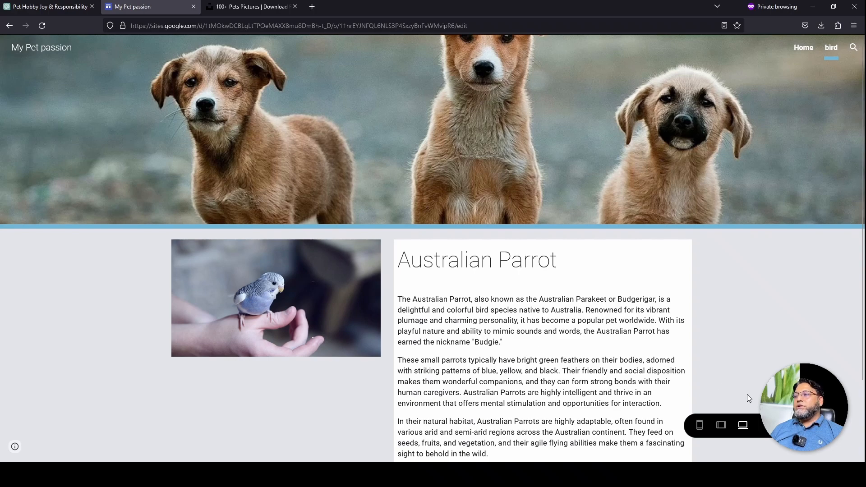
{"action": "left_click", "coordinate": [774, 426]}
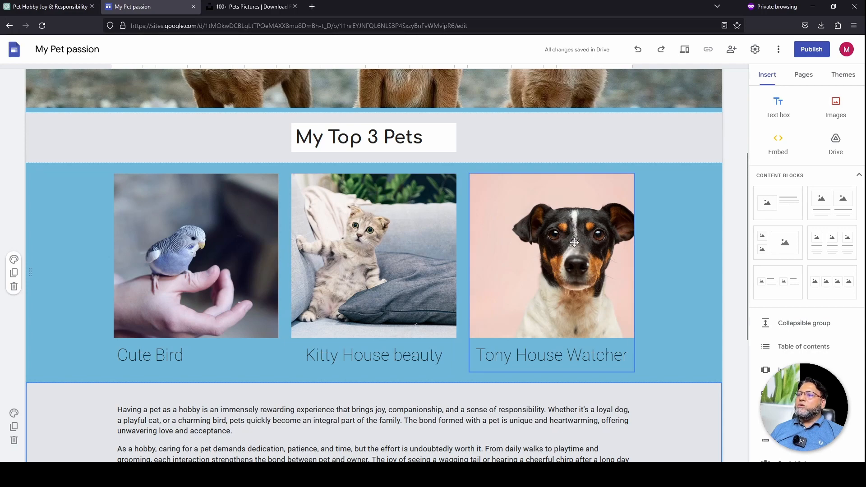
Insert a carousel of uploaded kitten, budgie and terrier photos, stretched to full content width
{"action": "scroll", "coordinate": [361, 379], "scroll_direction": "down", "scroll_amount": 5}
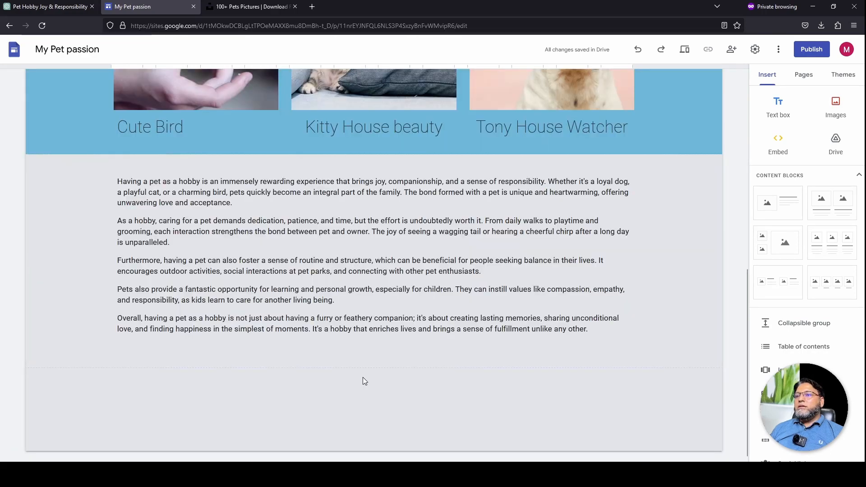
{"action": "scroll", "coordinate": [785, 226], "scroll_direction": "down", "scroll_amount": 2}
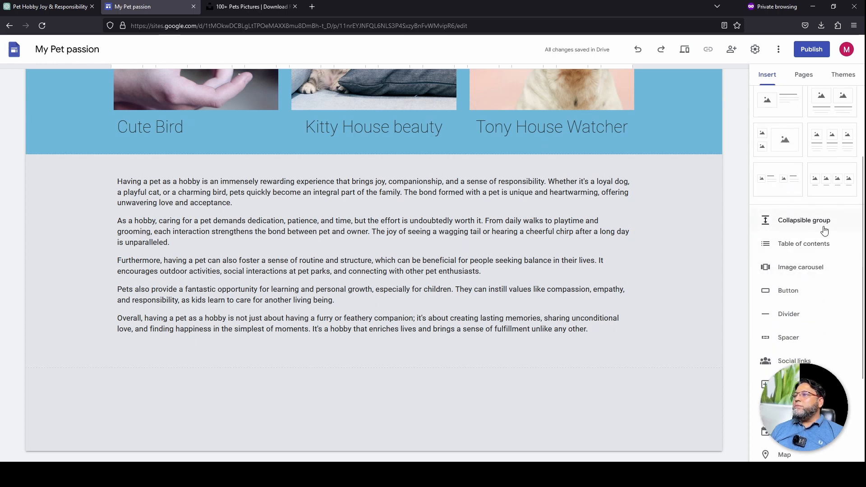
{"action": "left_click", "coordinate": [815, 271]}
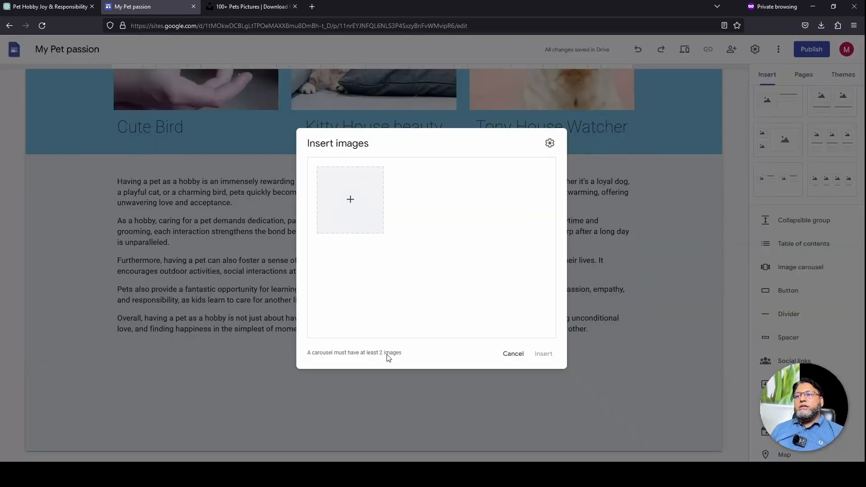
{"action": "mouse_move", "coordinate": [405, 354]}
{"action": "left_mouse_down"}
{"action": "mouse_move", "coordinate": [346, 352]}
{"action": "mouse_move", "coordinate": [404, 349]}
{"action": "left_mouse_up"}
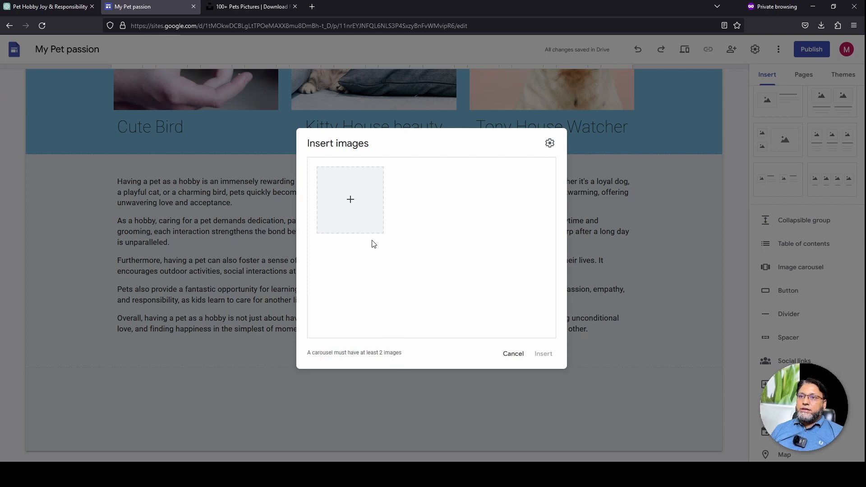
{"action": "left_click", "coordinate": [350, 200]}
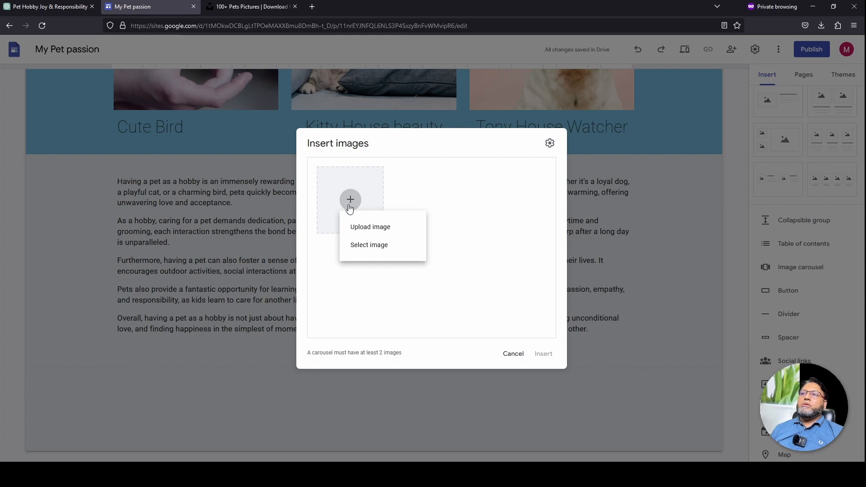
{"action": "left_click", "coordinate": [386, 232]}
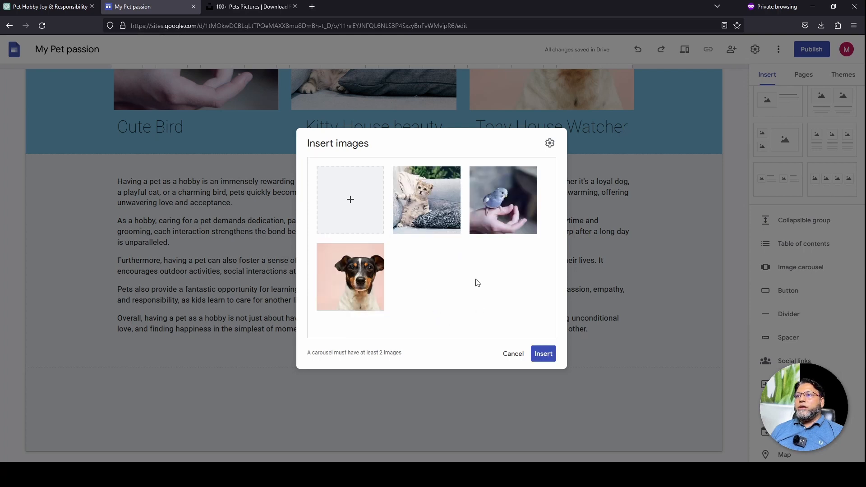
{"action": "left_click", "coordinate": [542, 359]}
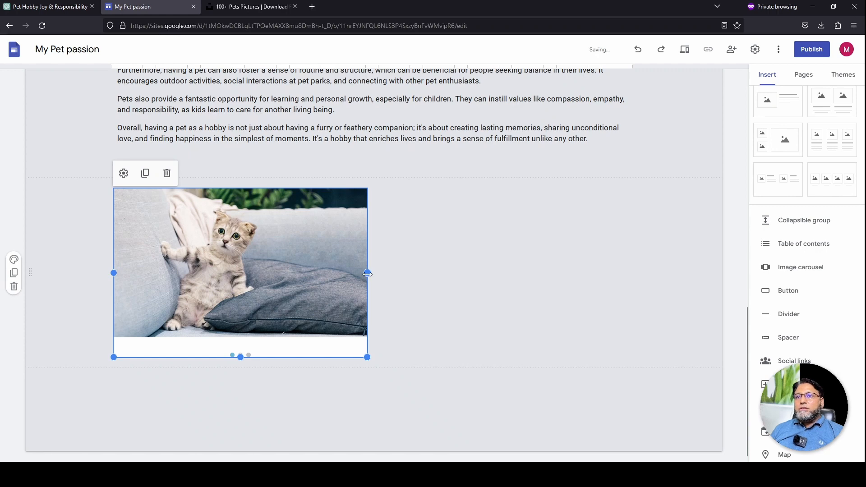
{"action": "left_click_drag", "start_coordinate": [368, 274], "coordinate": [312, 237]}
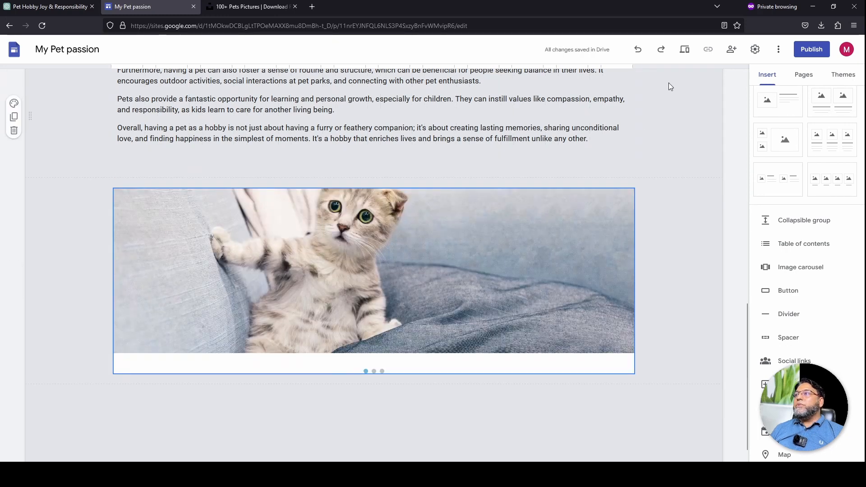
Preview the site, cycle the carousel through the parakeet, dog and cat photos, then exit
{"action": "left_click", "coordinate": [685, 52]}
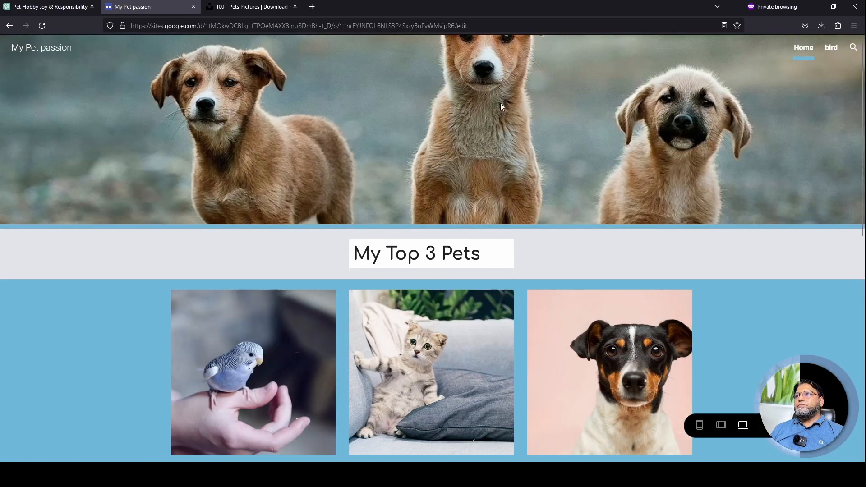
{"action": "scroll", "coordinate": [448, 166], "scroll_direction": "down", "scroll_amount": 10}
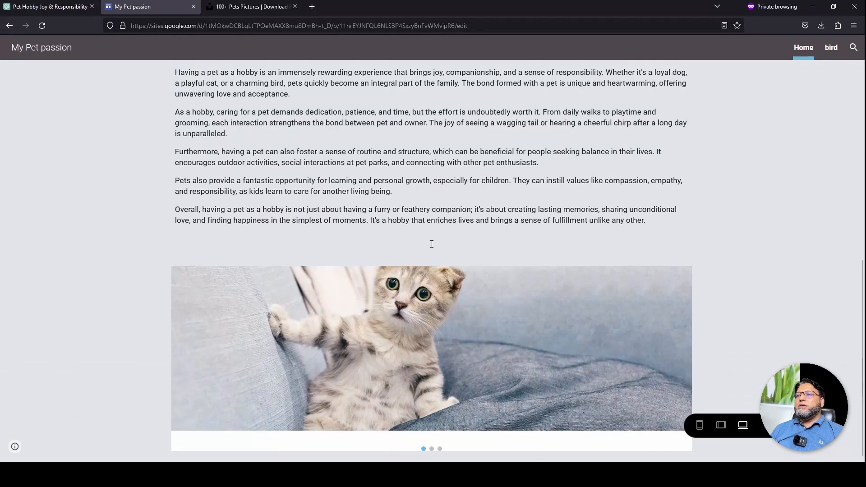
{"action": "mouse_move", "coordinate": [473, 337]}
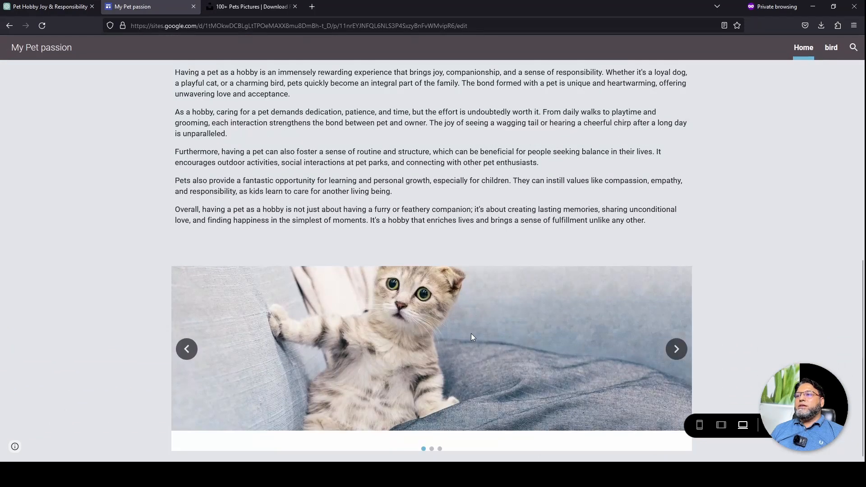
{"action": "left_click", "coordinate": [677, 350]}
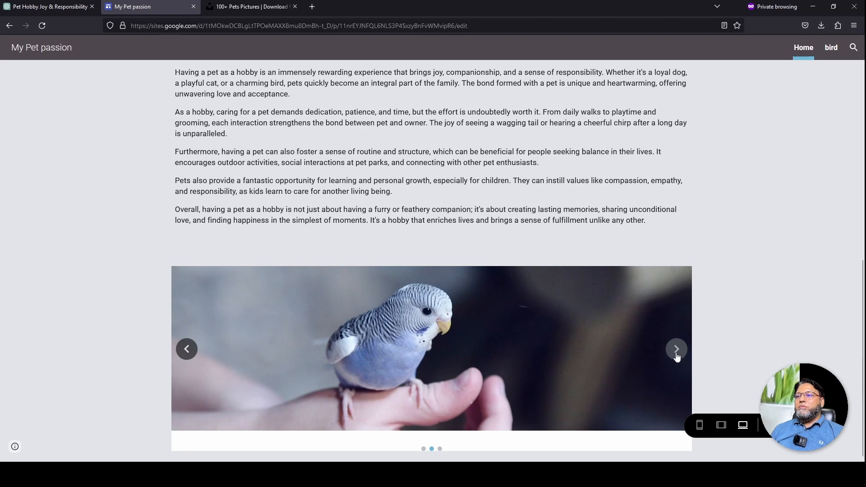
{"action": "left_click", "coordinate": [676, 350]}
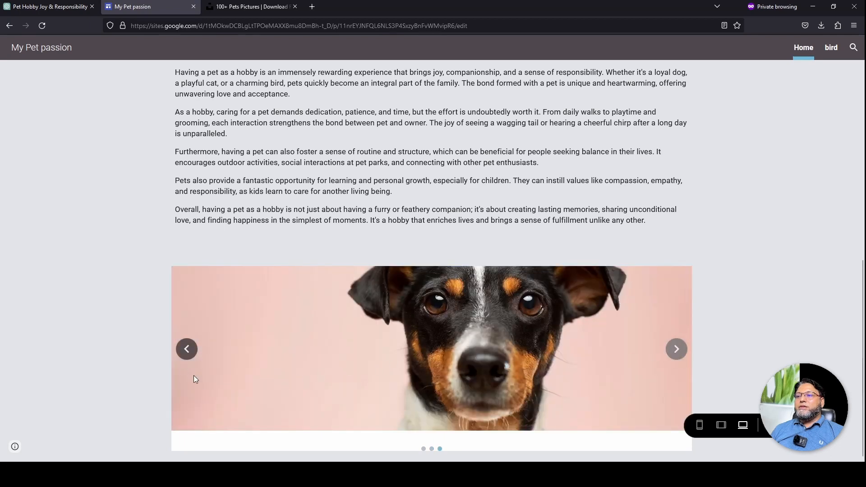
{"action": "left_click", "coordinate": [682, 358]}
{"action": "left_click", "coordinate": [185, 349]}
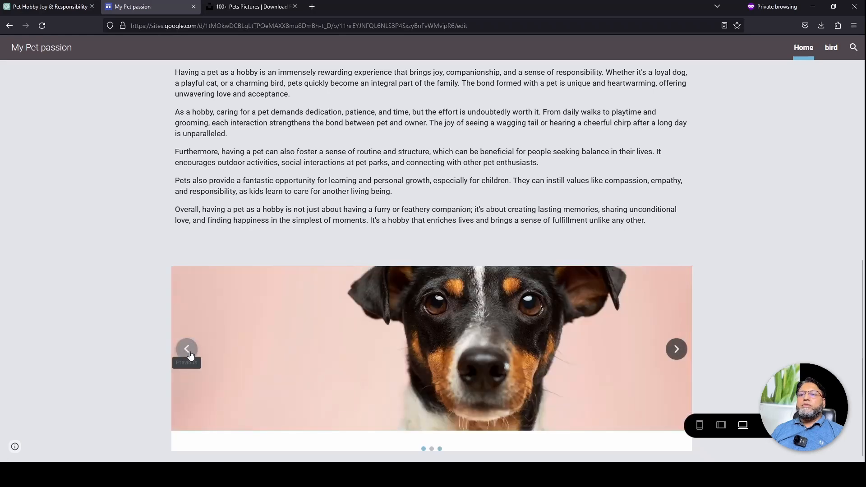
{"action": "left_click", "coordinate": [675, 348]}
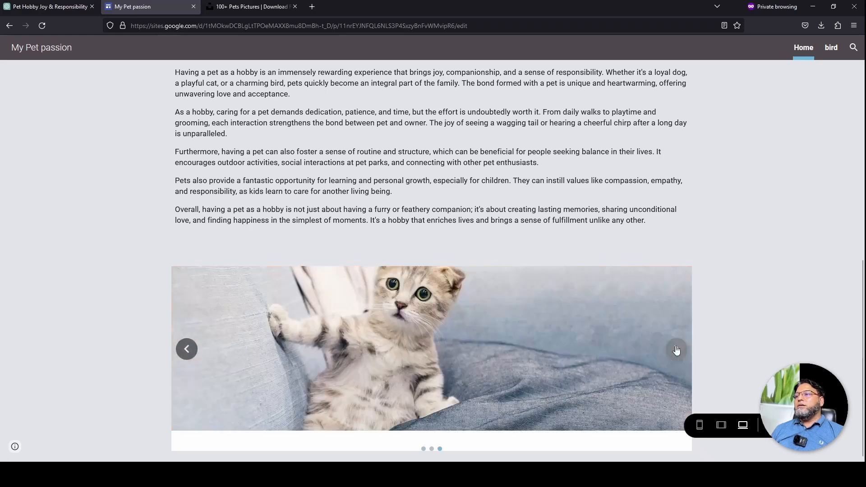
{"action": "scroll", "coordinate": [671, 233], "scroll_direction": "up", "scroll_amount": 4}
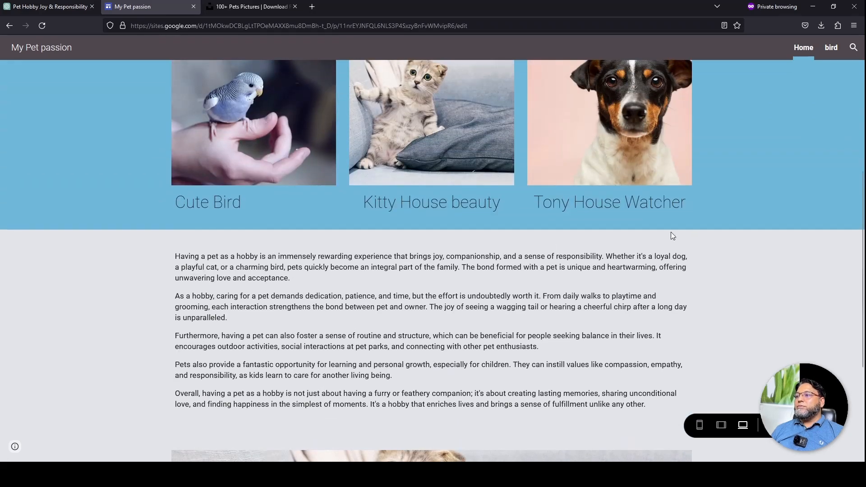
{"action": "left_click", "coordinate": [795, 426]}
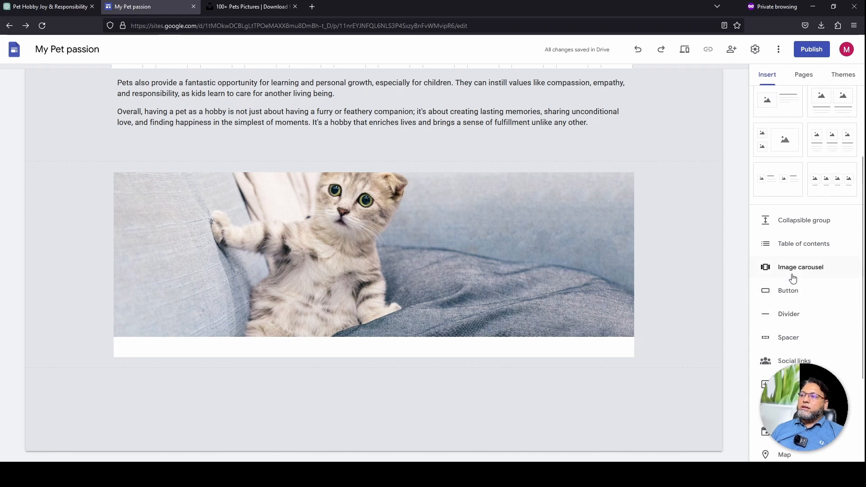
Add a divider below the kitten carousel
{"action": "scroll", "coordinate": [789, 296], "scroll_direction": "down", "scroll_amount": 2}
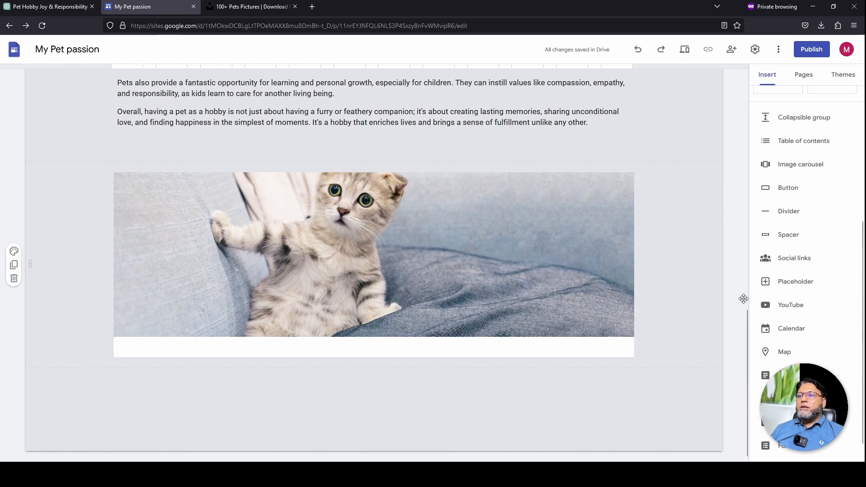
{"action": "left_click", "coordinate": [789, 211]}
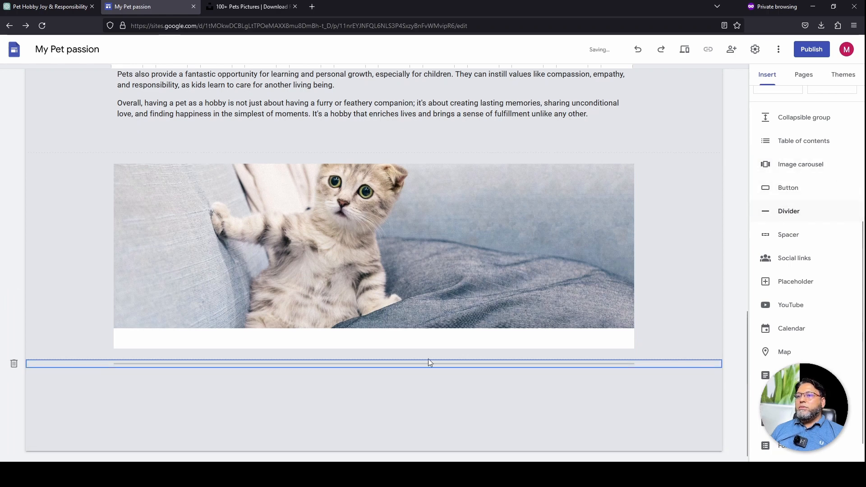
{"action": "left_click", "coordinate": [253, 419]}
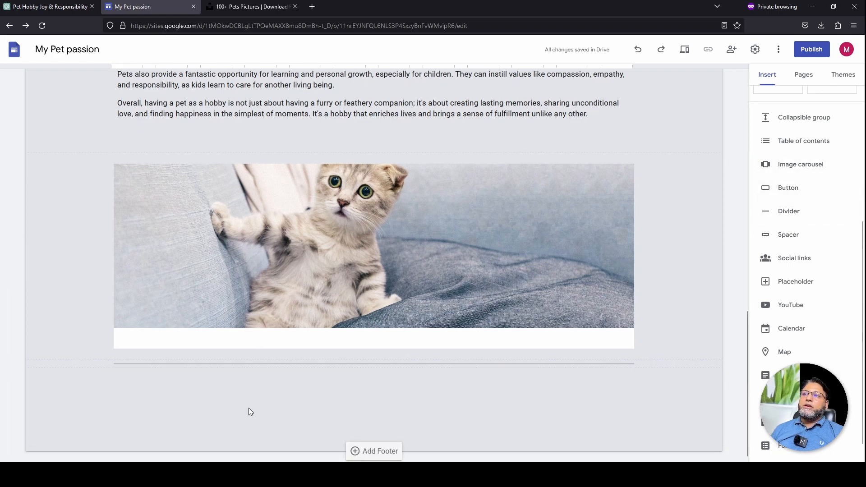
{"action": "scroll", "coordinate": [794, 287], "scroll_direction": "down", "scroll_amount": 1}
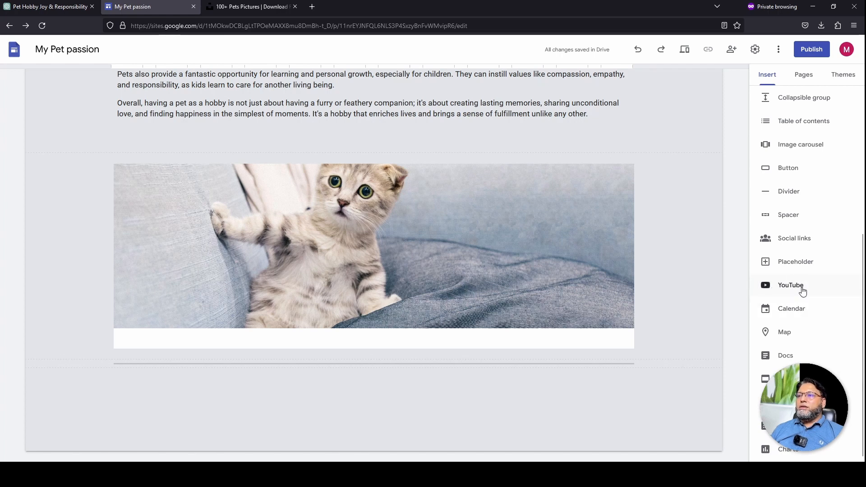
Embed the uploaded YouTube video 'Weekly Tech News, 3rd week of July, 2023' below the divider
{"action": "left_click", "coordinate": [791, 285]}
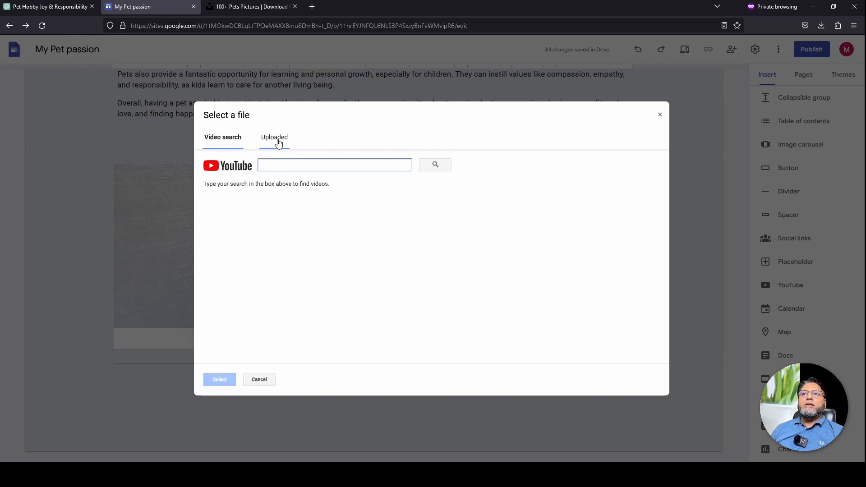
{"action": "left_click", "coordinate": [277, 139]}
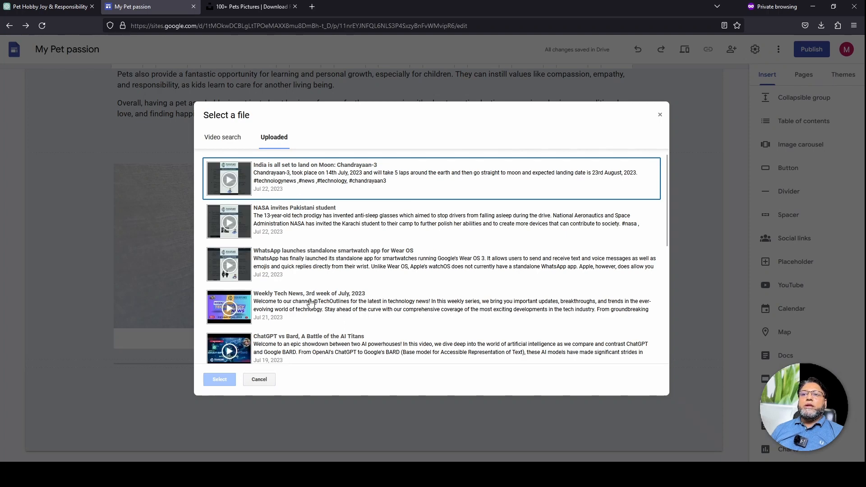
{"action": "left_click", "coordinate": [283, 325]}
{"action": "scroll", "coordinate": [283, 325], "scroll_direction": "down", "scroll_amount": 1}
{"action": "left_click", "coordinate": [220, 380]}
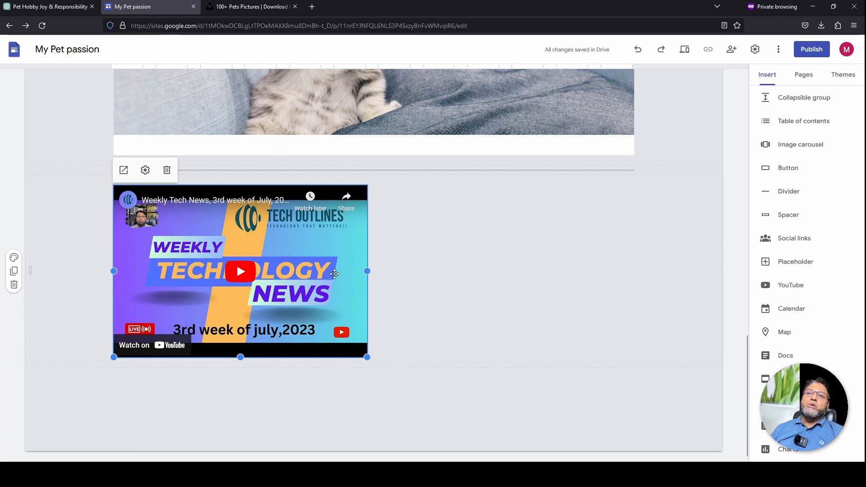
{"action": "left_click", "coordinate": [410, 258]}
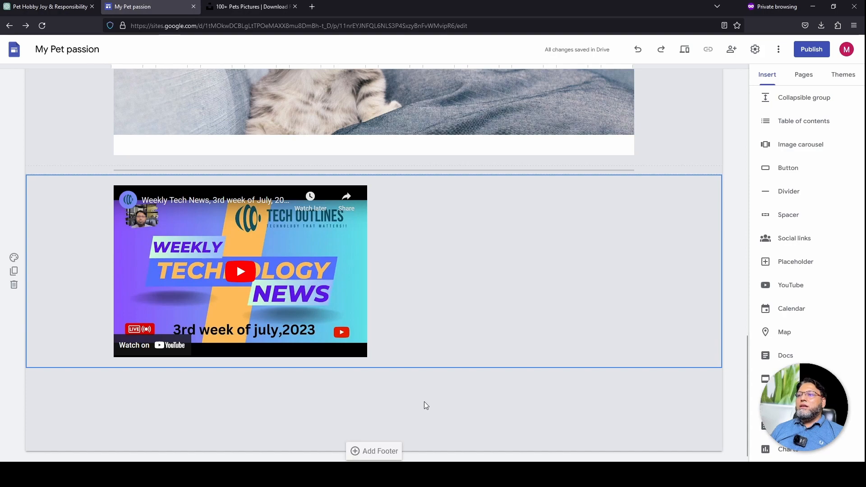
{"action": "scroll", "coordinate": [424, 400], "scroll_direction": "up", "scroll_amount": 9}
Review the Home page content, then bring up the Google Forms embed picker
{"action": "scroll", "coordinate": [427, 367], "scroll_direction": "up", "scroll_amount": 8}
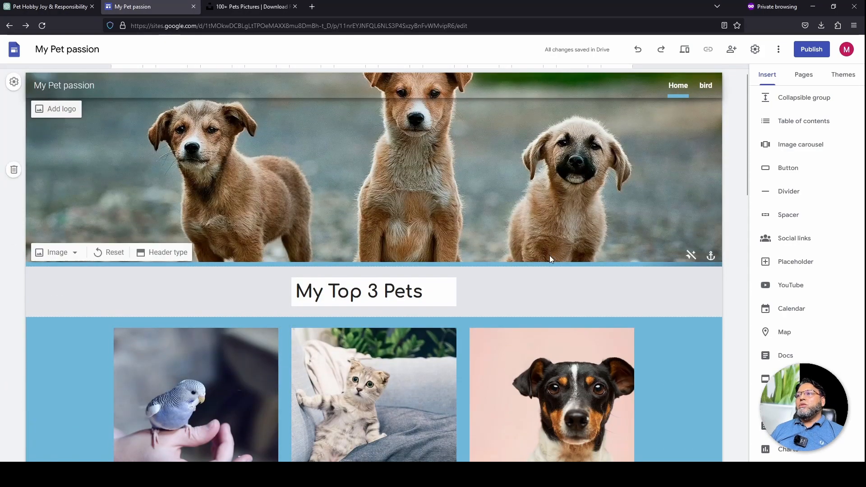
{"action": "scroll", "coordinate": [550, 256], "scroll_direction": "down", "scroll_amount": 17}
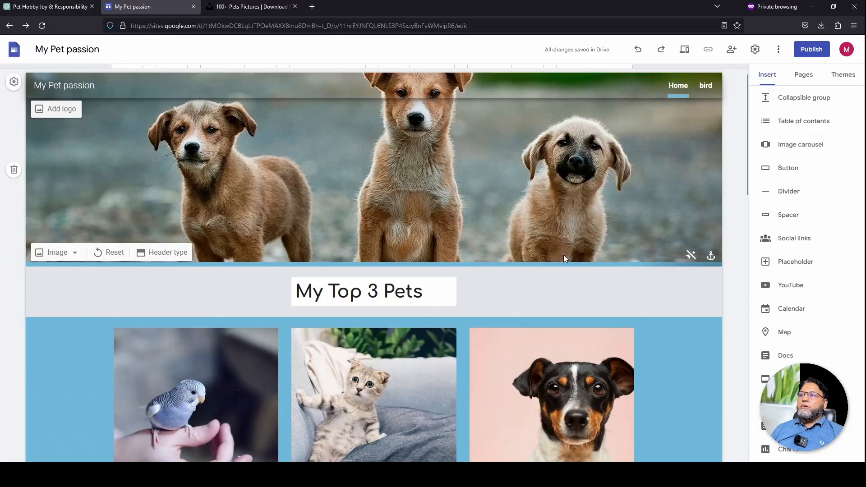
{"action": "scroll", "coordinate": [564, 258], "scroll_direction": "down", "scroll_amount": 15}
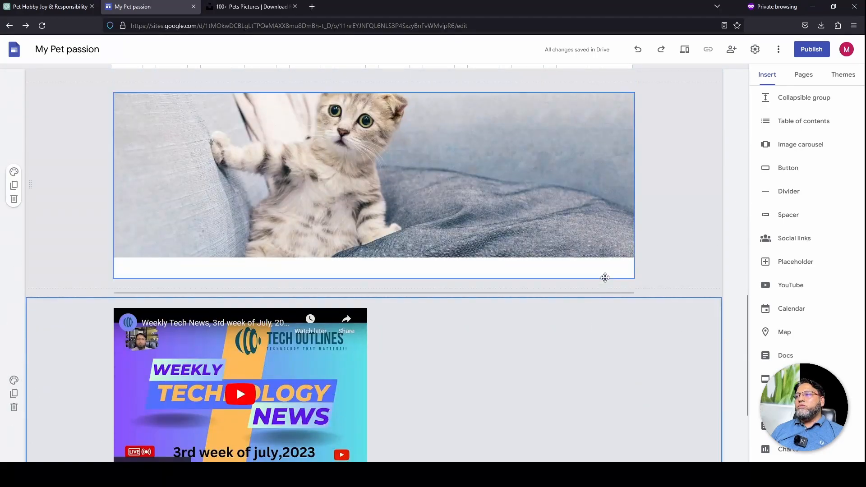
{"action": "scroll", "coordinate": [598, 307], "scroll_direction": "down", "scroll_amount": 3}
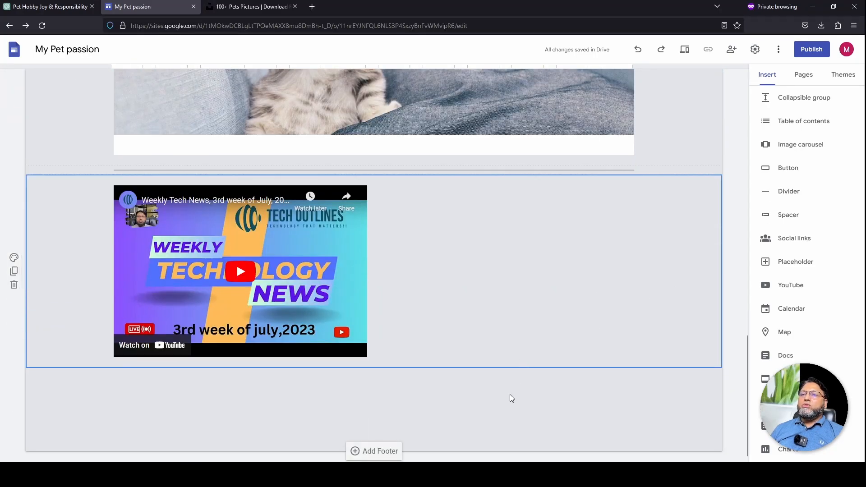
{"action": "scroll", "coordinate": [515, 391], "scroll_direction": "up", "scroll_amount": 11}
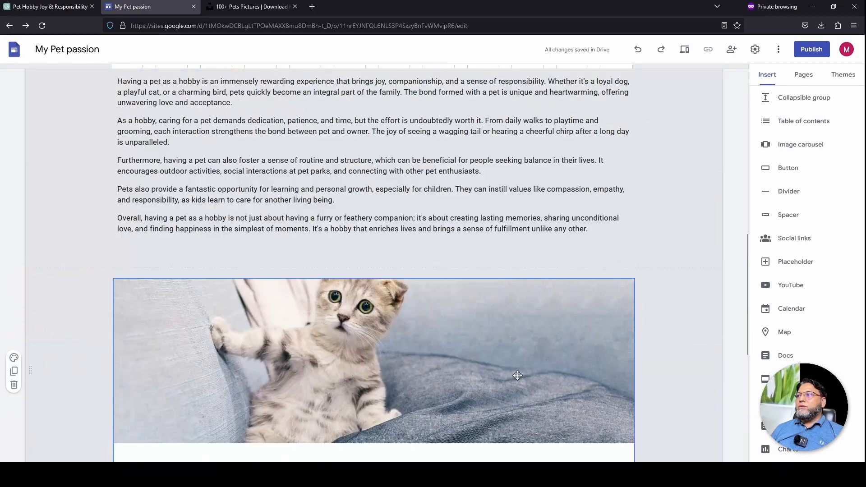
{"action": "scroll", "coordinate": [638, 245], "scroll_direction": "down", "scroll_amount": 9}
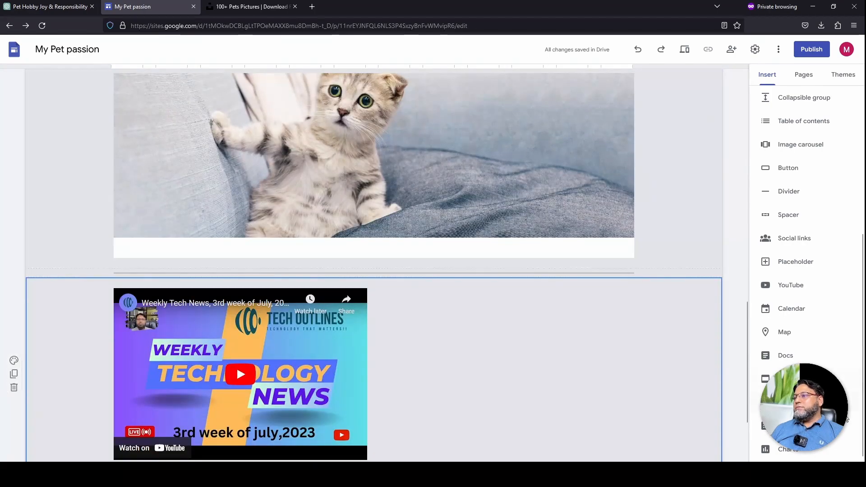
{"action": "left_click", "coordinate": [767, 426]}
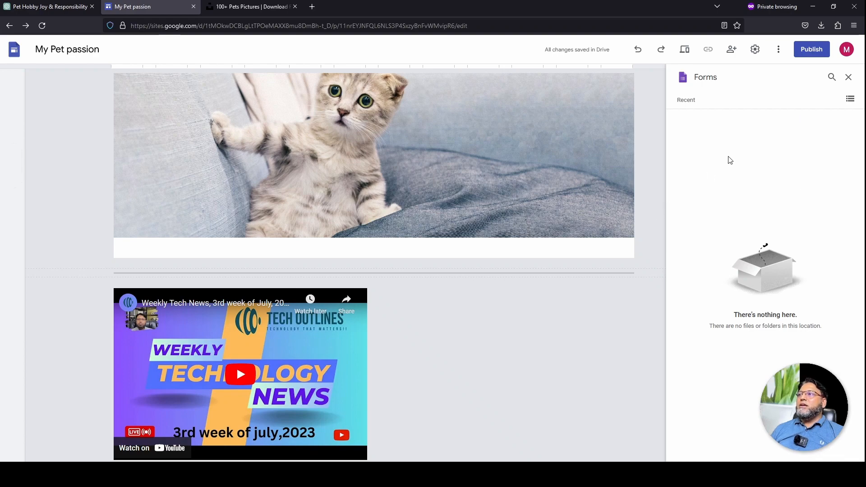
Close the empty Forms picker, returning to the Insert content options
{"action": "left_click", "coordinate": [648, 164]}
{"action": "scroll", "coordinate": [607, 378], "scroll_direction": "up", "scroll_amount": 8}
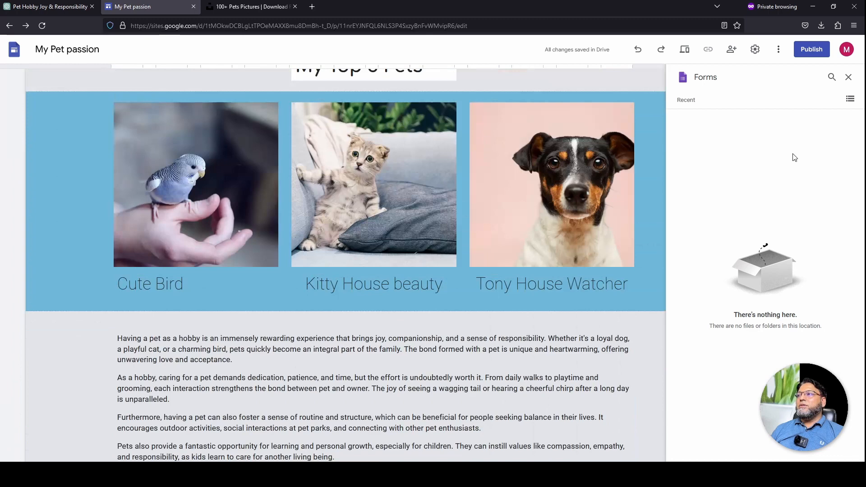
{"action": "left_click", "coordinate": [849, 77]}
{"action": "scroll", "coordinate": [482, 340], "scroll_direction": "down", "scroll_amount": 3}
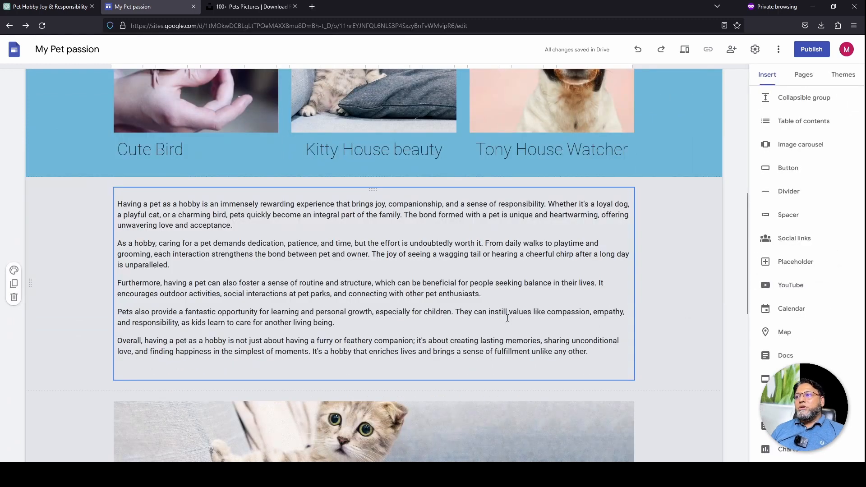
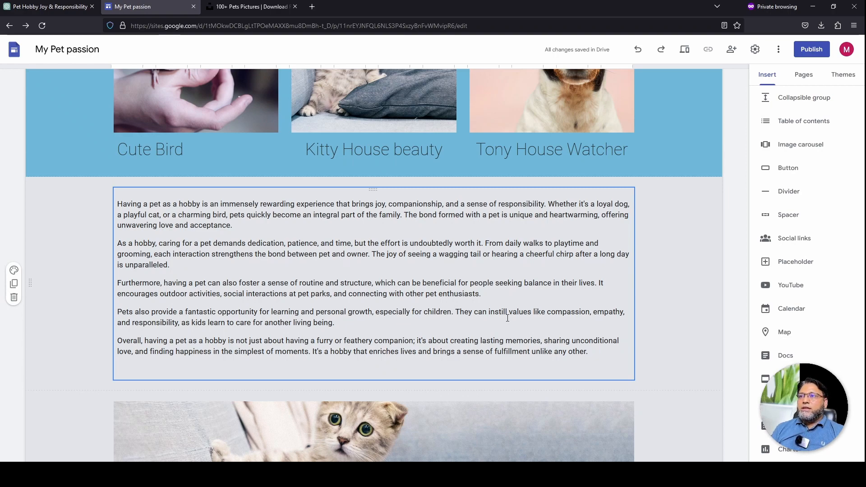
Scroll to the top of the Home page and start adding a new site page from the Pages panel
{"action": "scroll", "coordinate": [719, 218], "scroll_direction": "up", "scroll_amount": 8}
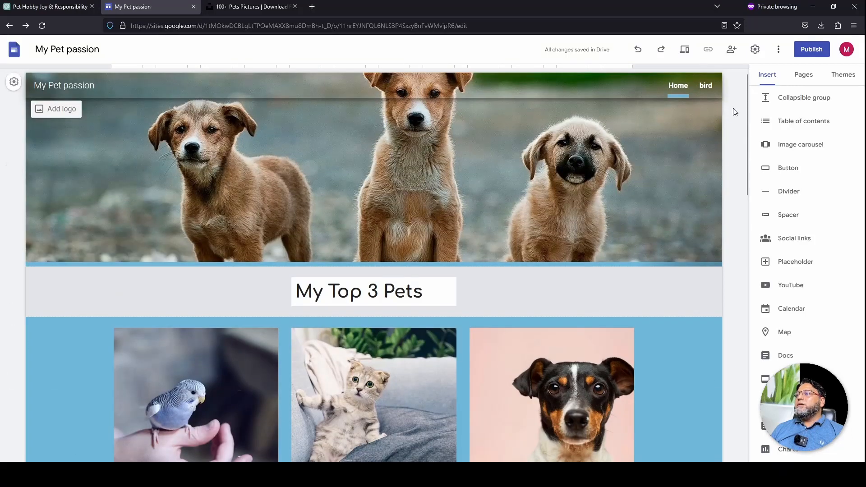
{"action": "left_click", "coordinate": [804, 75]}
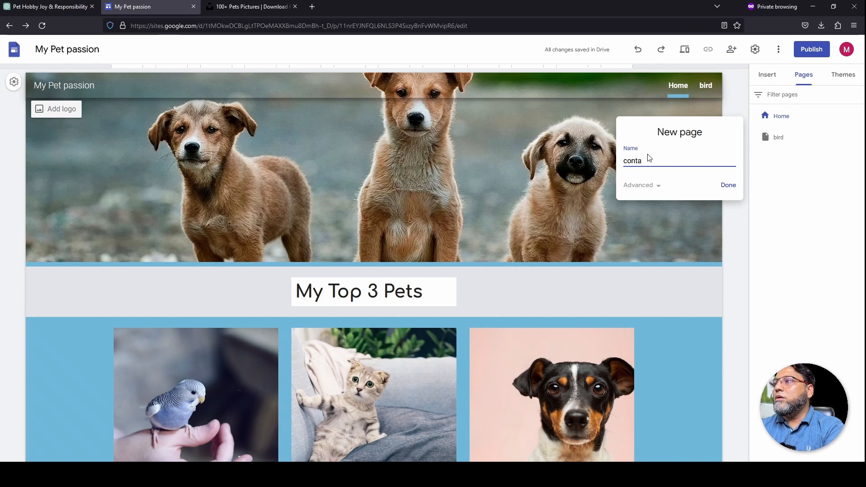
Create the 'contact' page and drag its title from the puppy banner down into the page body
{"action": "left_click", "coordinate": [729, 186]}
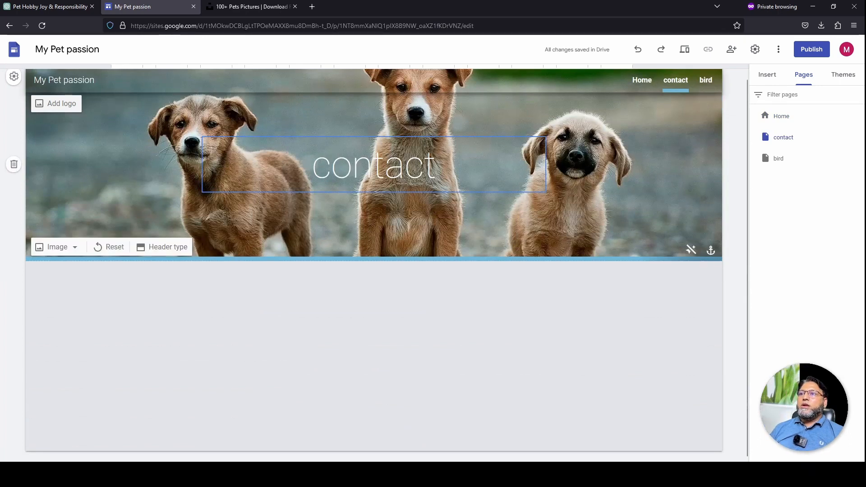
{"action": "left_click", "coordinate": [374, 140]}
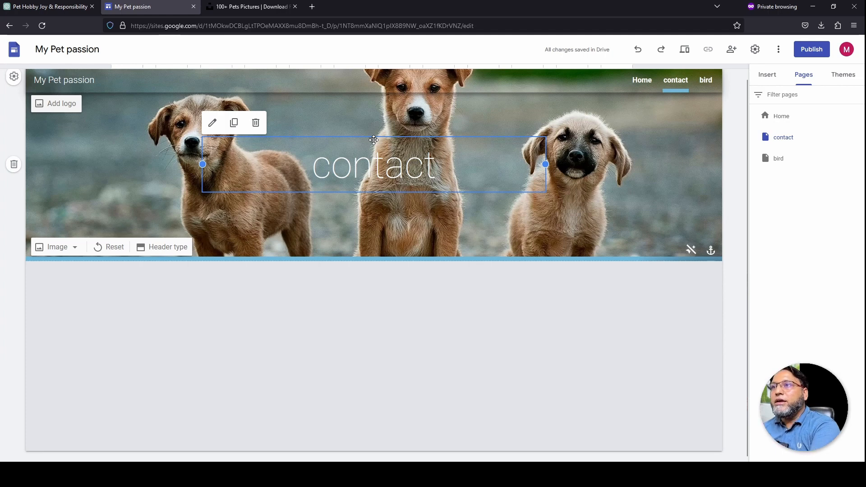
{"action": "left_click_drag", "start_coordinate": [374, 140], "coordinate": [299, 290]}
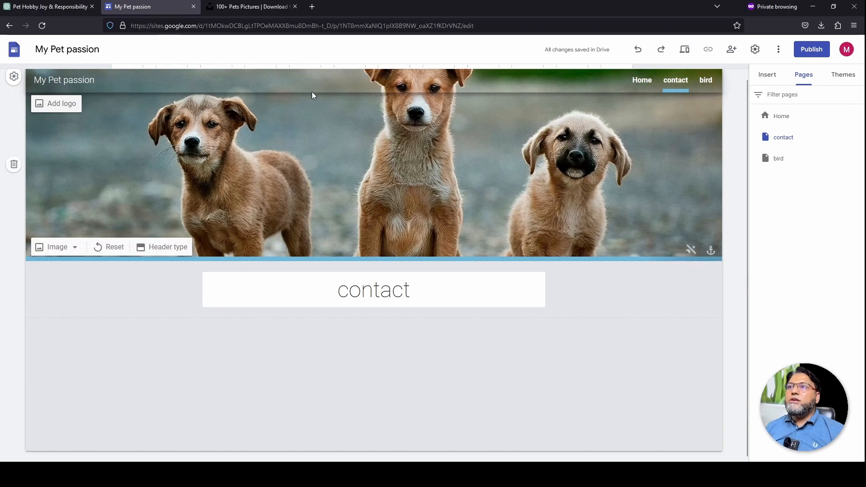
Open drive.google.com in a new tab and choose New > Google Forms > From a template
{"action": "left_click", "coordinate": [313, 7]}
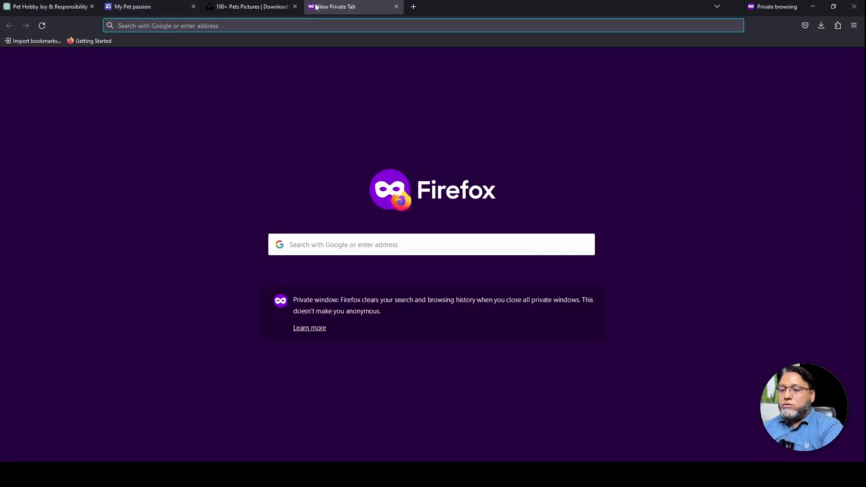
{"action": "type", "text": "drive."}
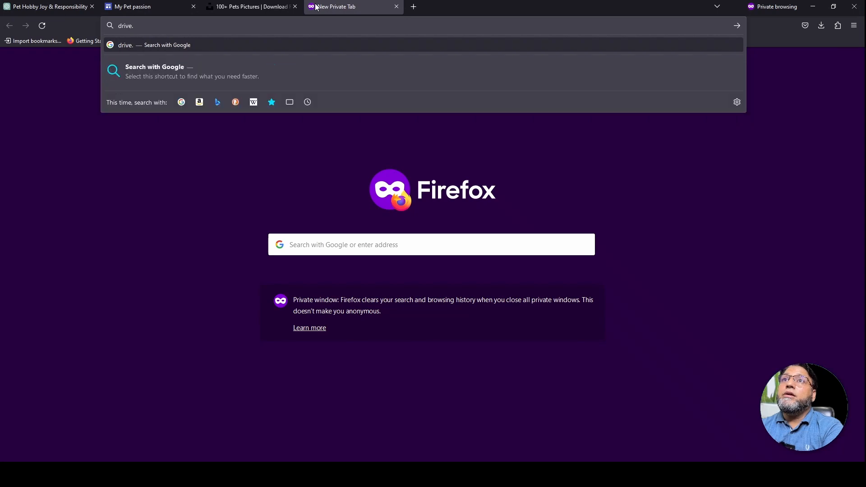
{"action": "type", "text": "google.com"}
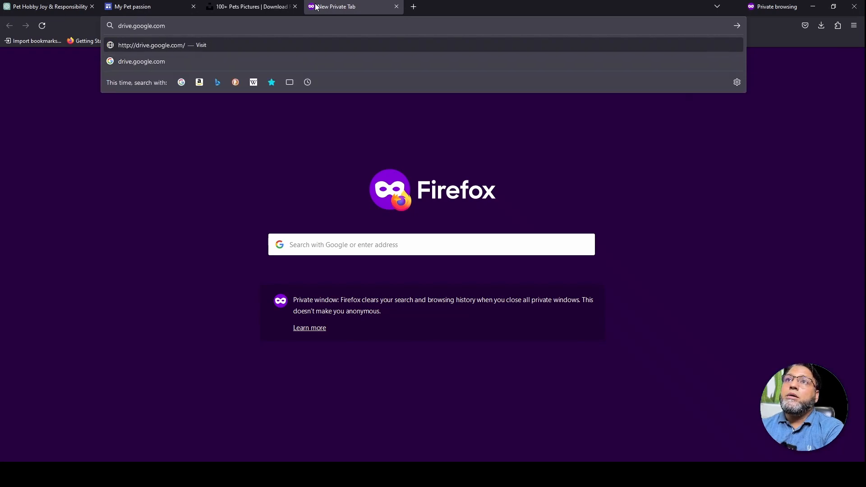
{"action": "key", "text": "Return"}
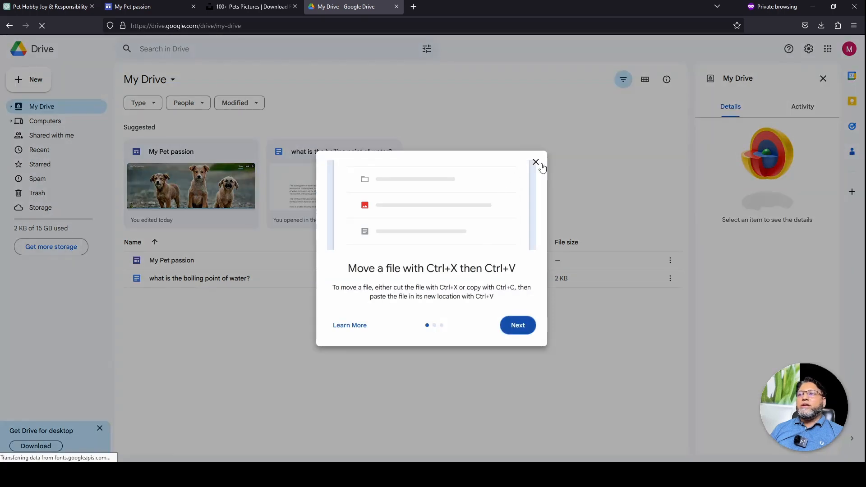
{"action": "left_click", "coordinate": [536, 163]}
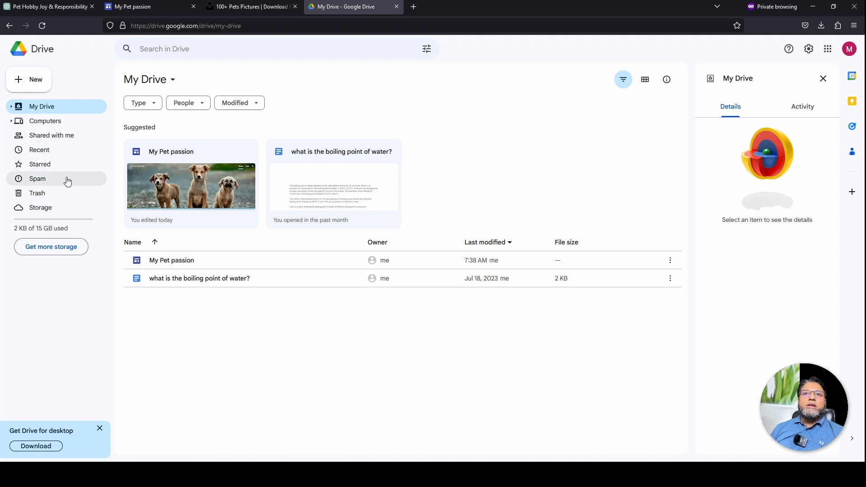
{"action": "left_click", "coordinate": [28, 82]}
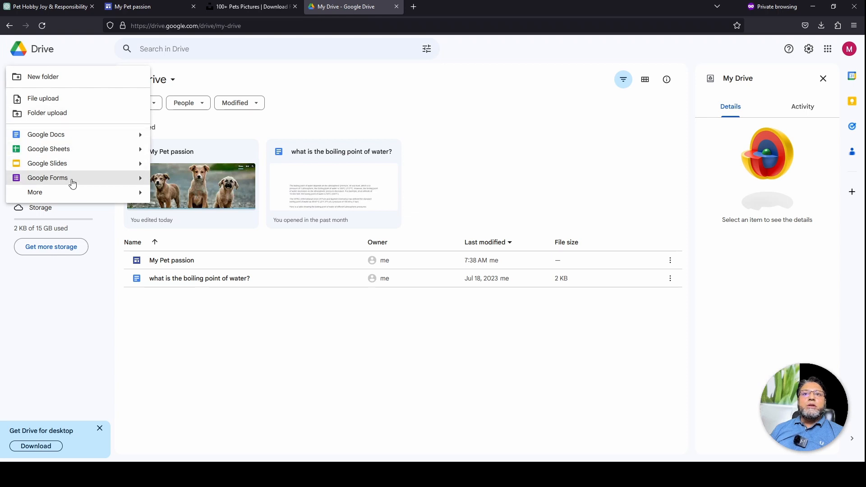
{"action": "mouse_move", "coordinate": [74, 181]}
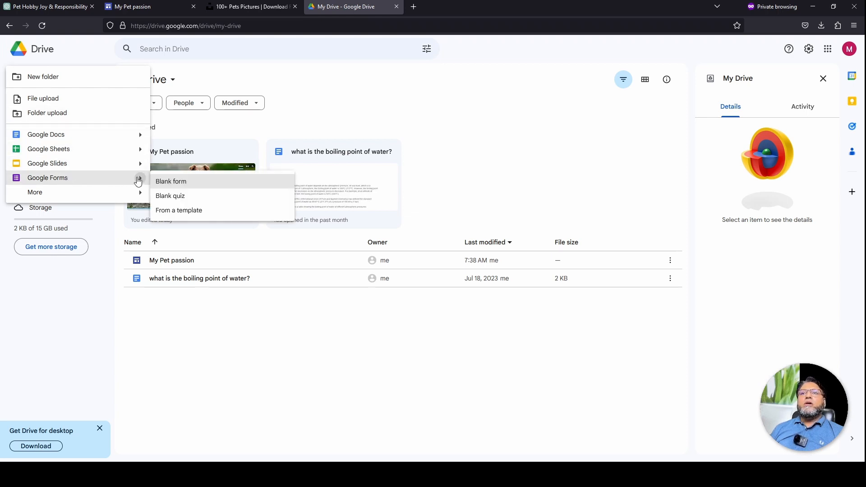
{"action": "left_click", "coordinate": [196, 215]}
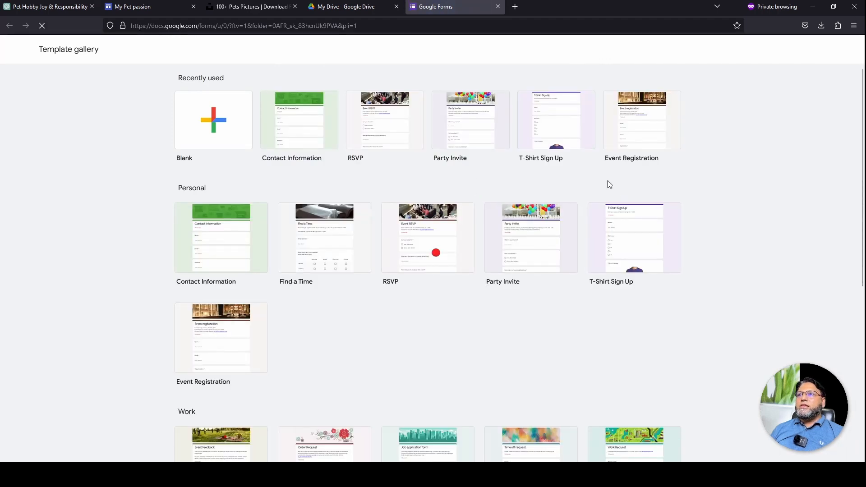
Browse the Forms template gallery and create a form from the Contact Information template
{"action": "scroll", "coordinate": [369, 351], "scroll_direction": "down", "scroll_amount": 3}
{"action": "scroll", "coordinate": [373, 352], "scroll_direction": "up", "scroll_amount": 3}
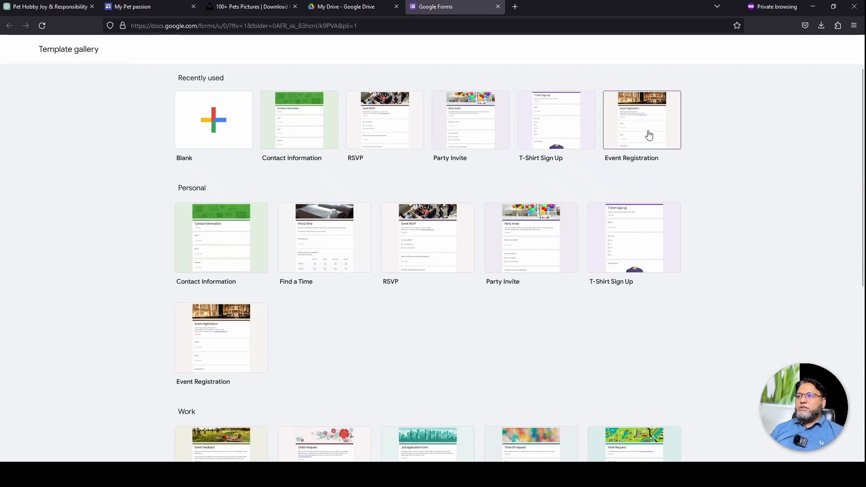
{"action": "scroll", "coordinate": [519, 338], "scroll_direction": "down", "scroll_amount": 3}
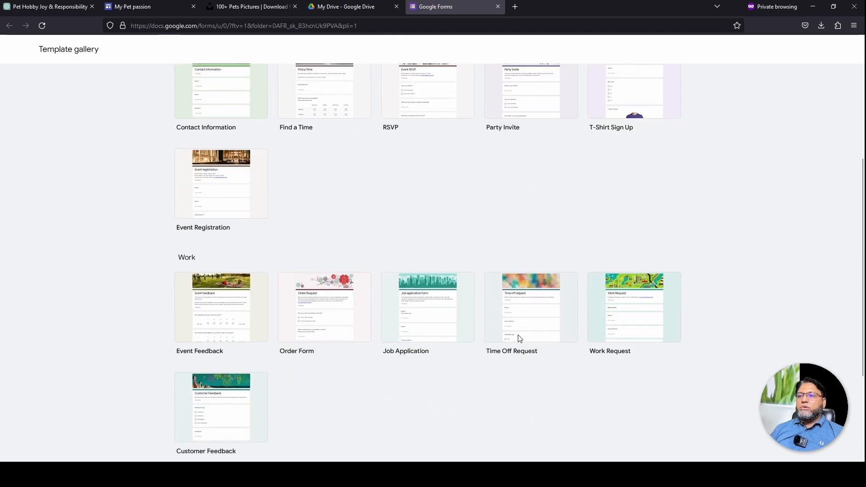
{"action": "scroll", "coordinate": [519, 339], "scroll_direction": "down", "scroll_amount": 3}
{"action": "scroll", "coordinate": [419, 253], "scroll_direction": "up", "scroll_amount": 1}
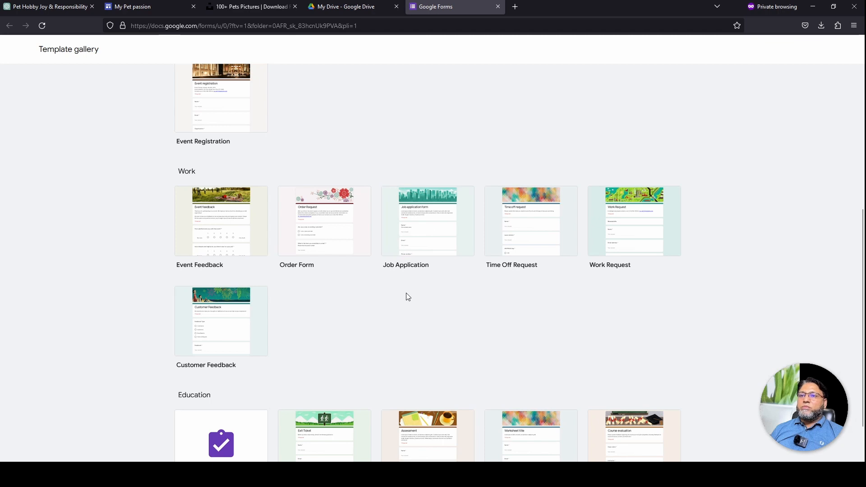
{"action": "scroll", "coordinate": [406, 297], "scroll_direction": "up", "scroll_amount": 5}
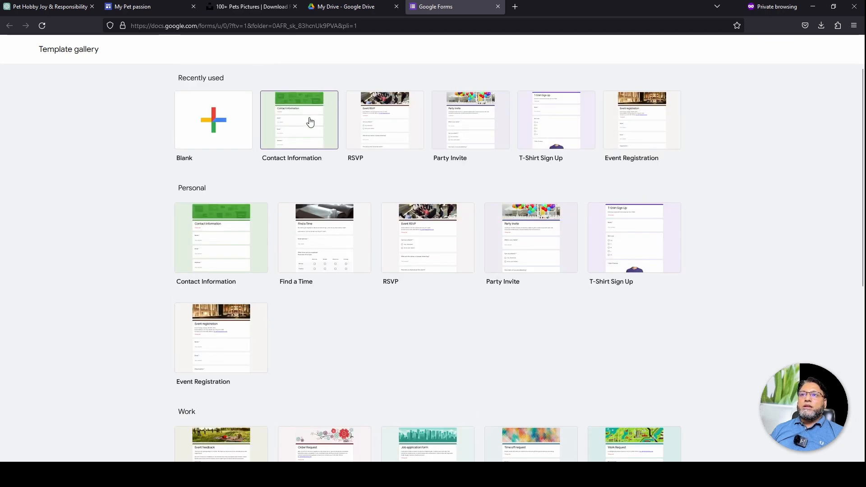
{"action": "left_click", "coordinate": [310, 121]}
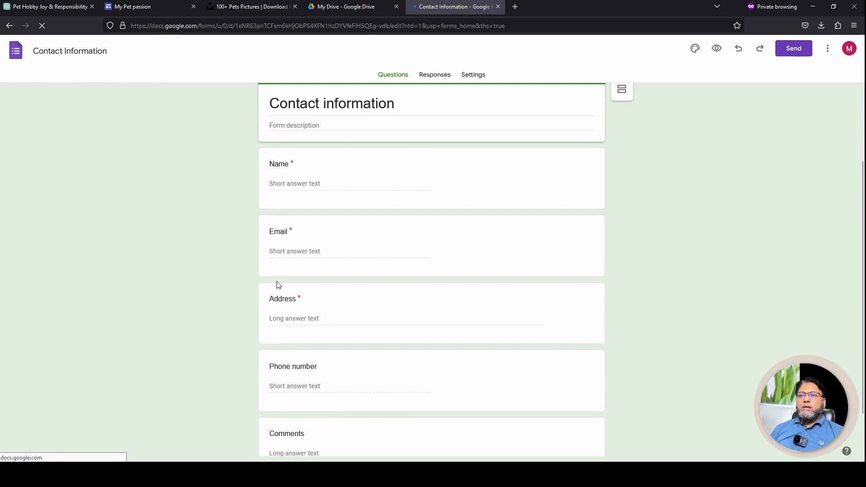
Dismiss the Forms tour popup, then make the Address question optional and delete it
{"action": "scroll", "coordinate": [311, 381], "scroll_direction": "down", "scroll_amount": 1}
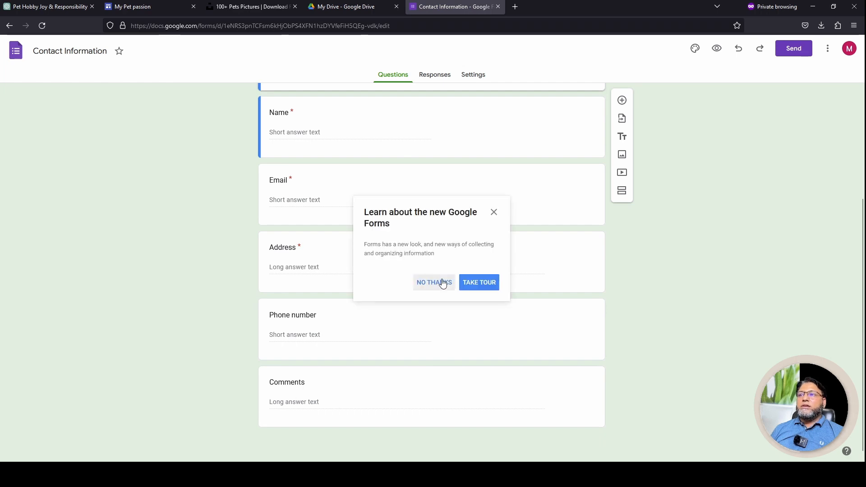
{"action": "left_click", "coordinate": [494, 212]}
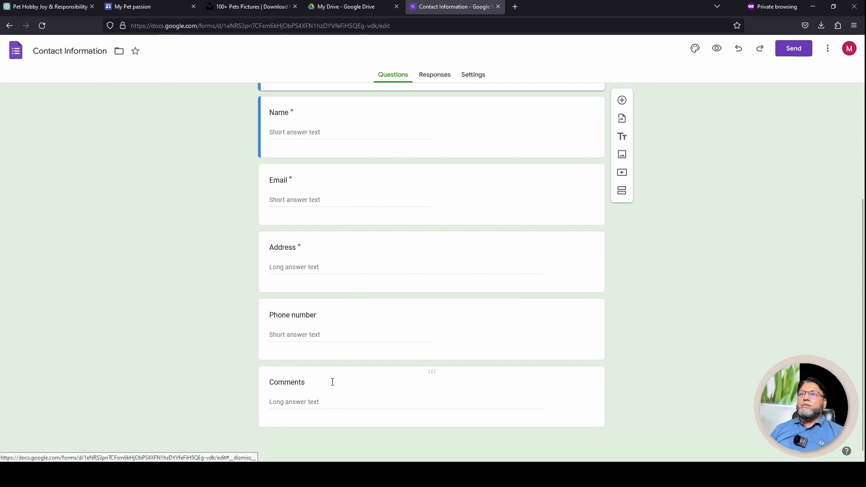
{"action": "scroll", "coordinate": [332, 385], "scroll_direction": "up", "scroll_amount": 3}
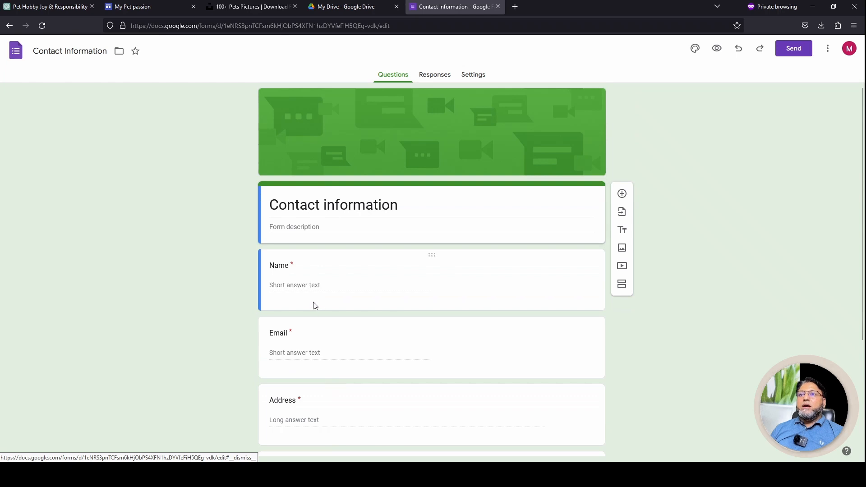
{"action": "scroll", "coordinate": [313, 293], "scroll_direction": "down", "scroll_amount": 2}
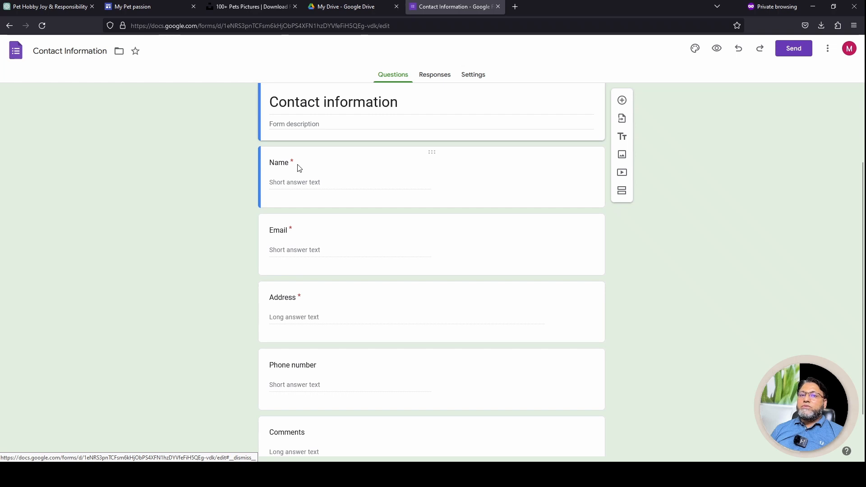
{"action": "scroll", "coordinate": [293, 322], "scroll_direction": "down", "scroll_amount": 2}
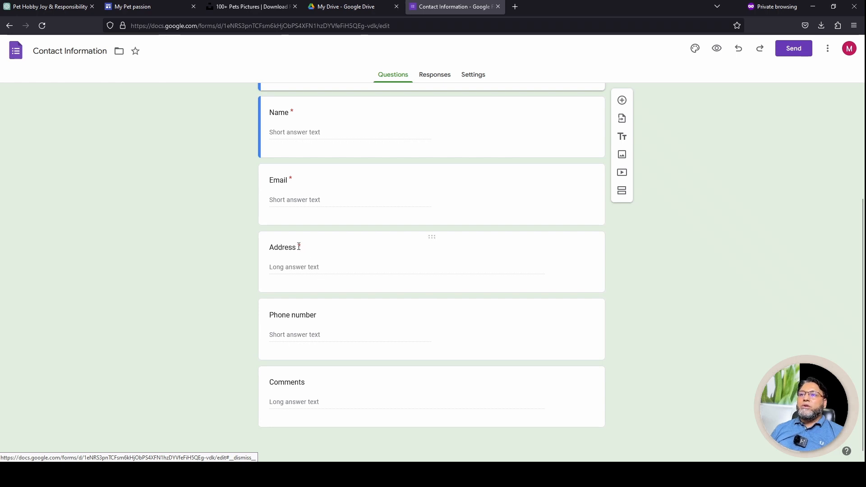
{"action": "left_click", "coordinate": [431, 238]}
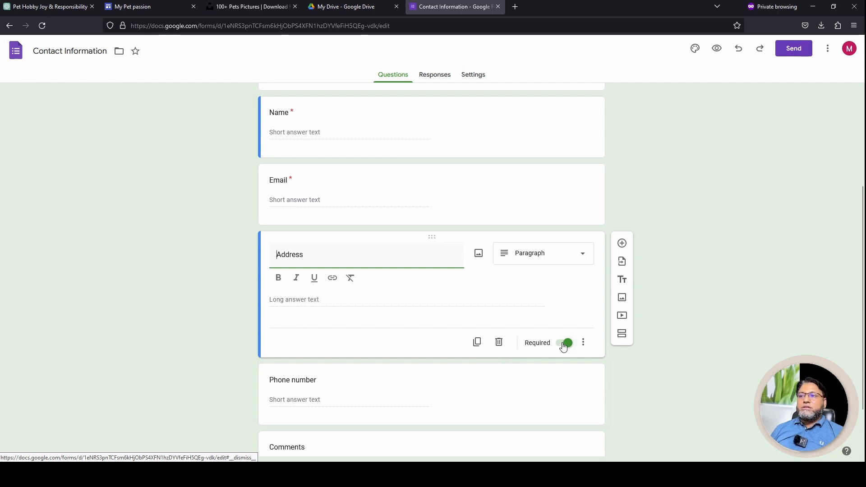
{"action": "left_click", "coordinate": [564, 344]}
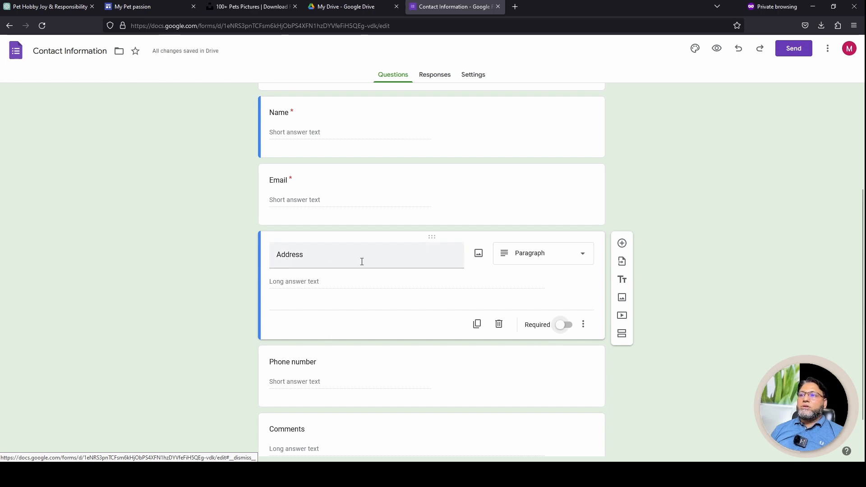
{"action": "left_click", "coordinate": [499, 325]}
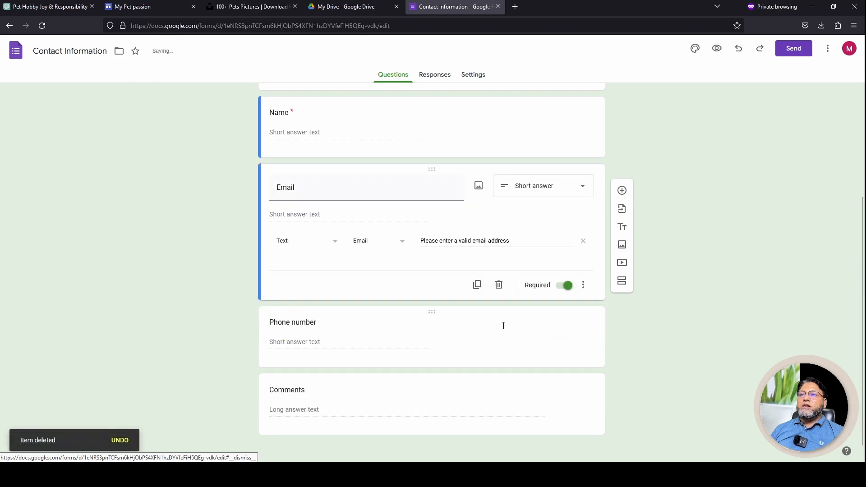
Check the Phone number question now following Email, leaving it unchanged
{"action": "scroll", "coordinate": [187, 248], "scroll_direction": "up", "scroll_amount": 2}
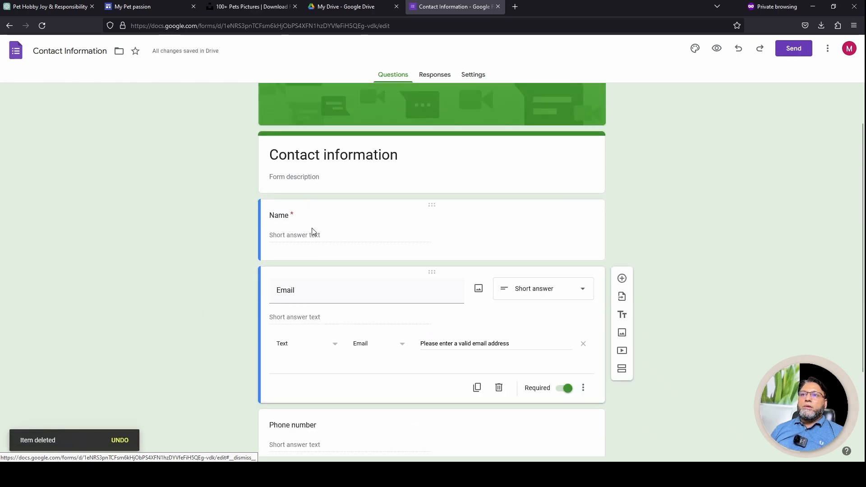
{"action": "scroll", "coordinate": [316, 293], "scroll_direction": "down", "scroll_amount": 2}
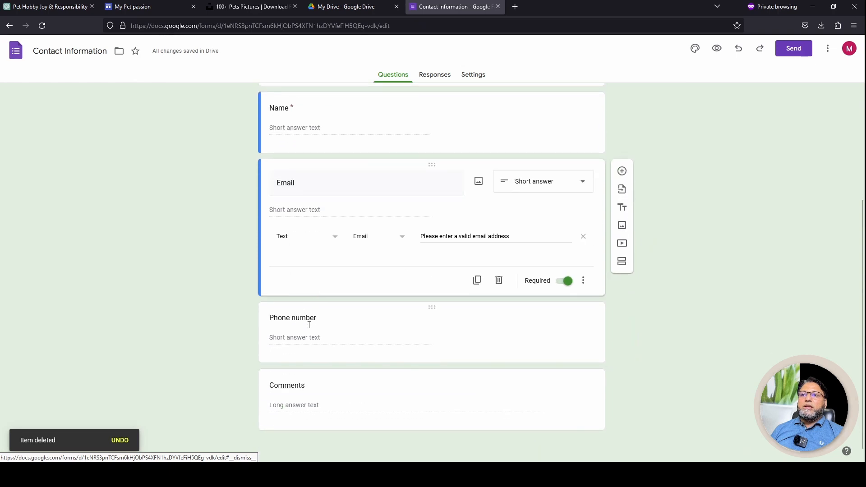
{"action": "left_click", "coordinate": [432, 306]}
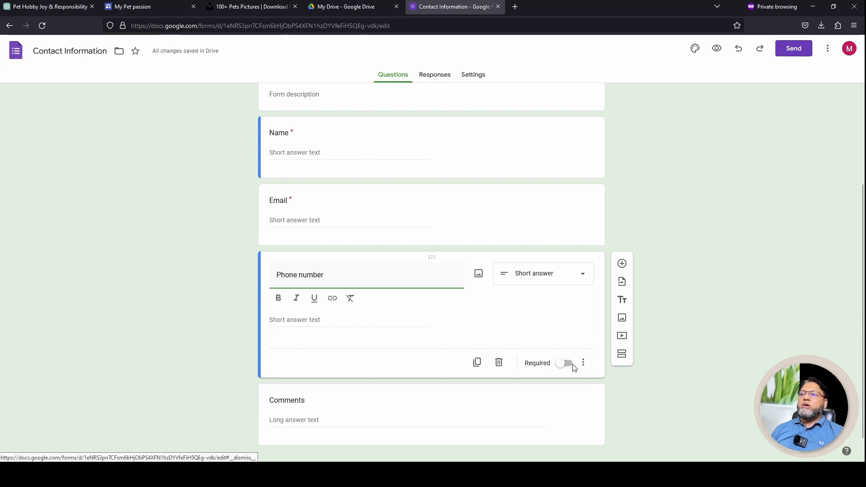
{"action": "left_click", "coordinate": [198, 293]}
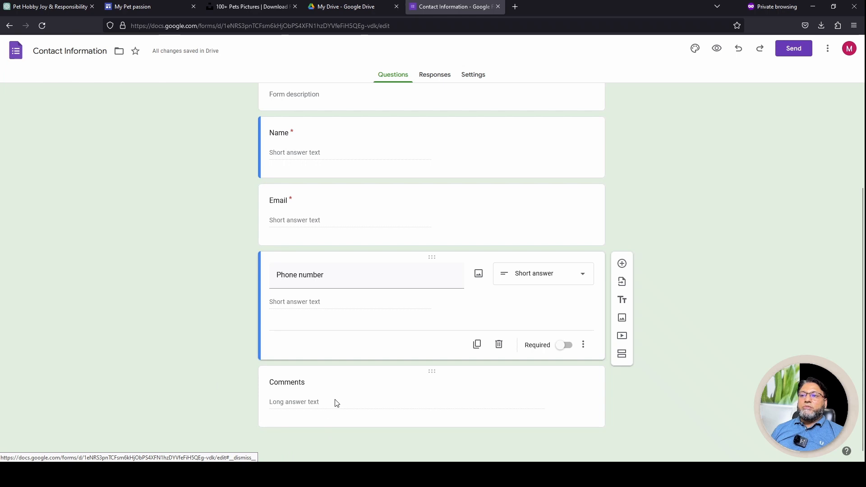
{"action": "scroll", "coordinate": [99, 272], "scroll_direction": "up", "scroll_amount": 3}
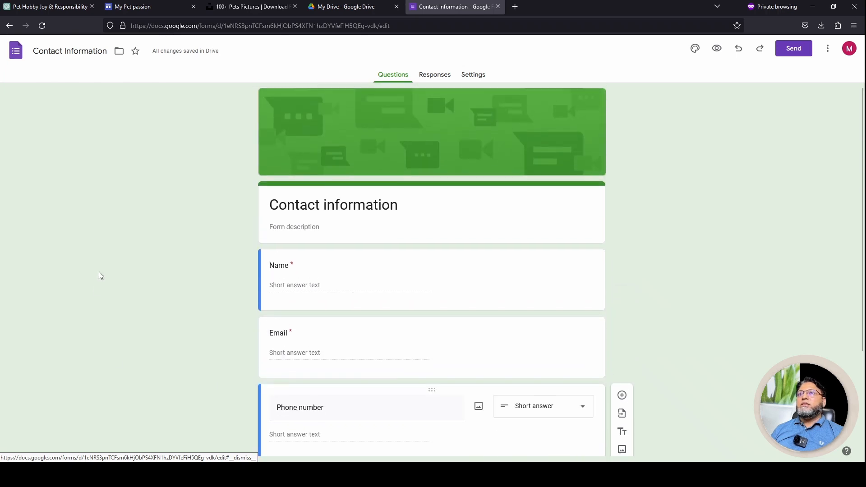
Write 'Please Contact if you have any query regarding Pets.' in the description under the form title
{"action": "left_click", "coordinate": [296, 229]}
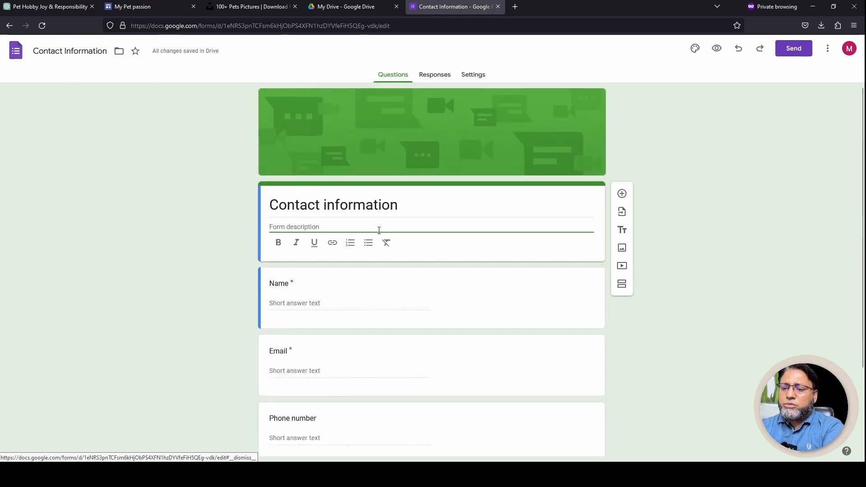
{"action": "type", "text": "Please"}
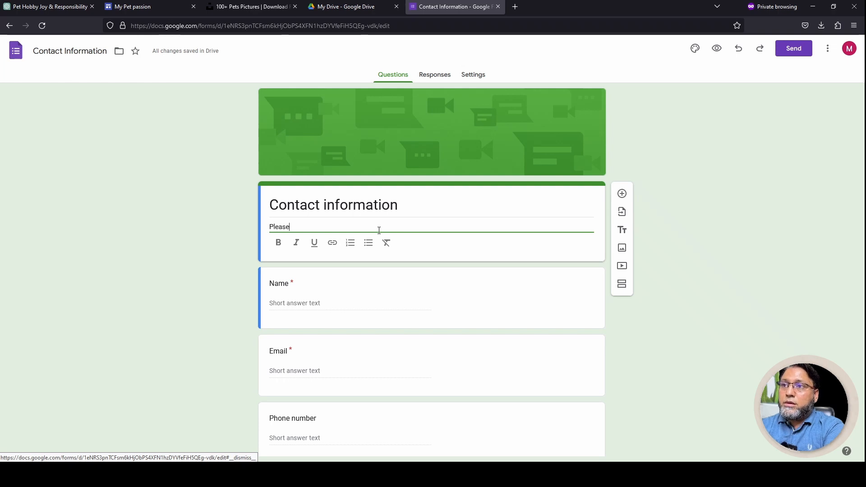
{"action": "type", "text": " Contact "}
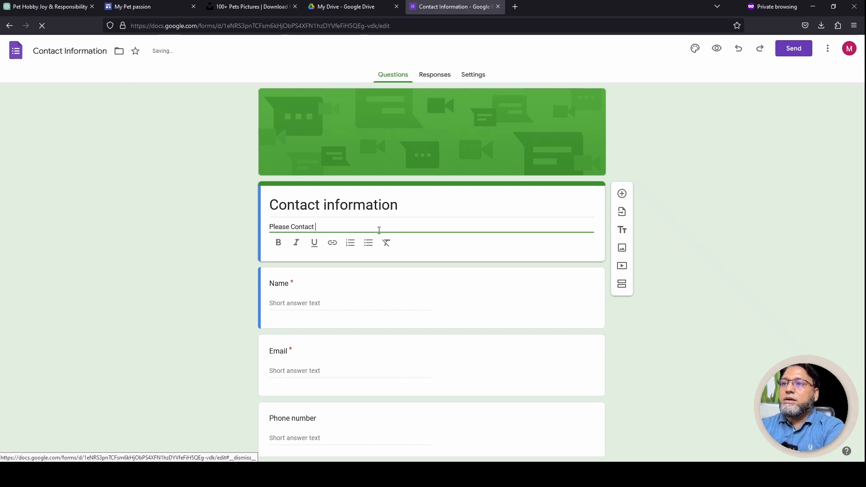
{"action": "type", "text": "if you have any"}
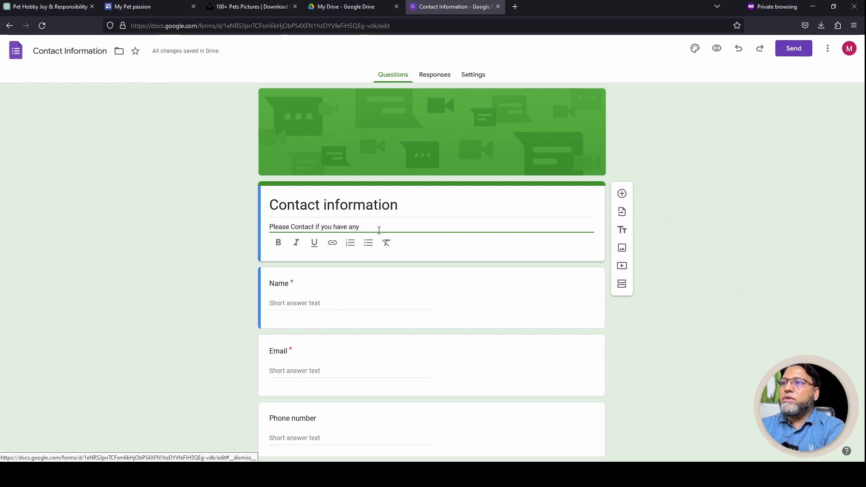
{"action": "type", "text": " query regarding "}
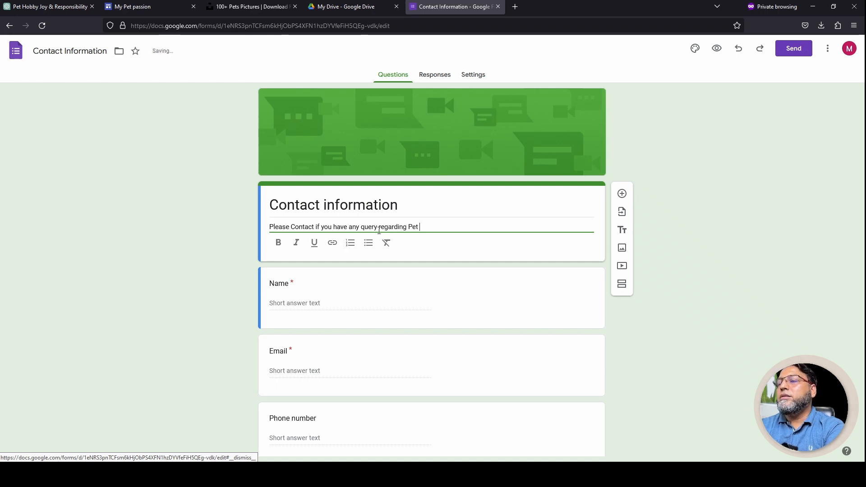
{"action": "type", "text": "Pets."}
{"action": "left_click", "coordinate": [306, 265]}
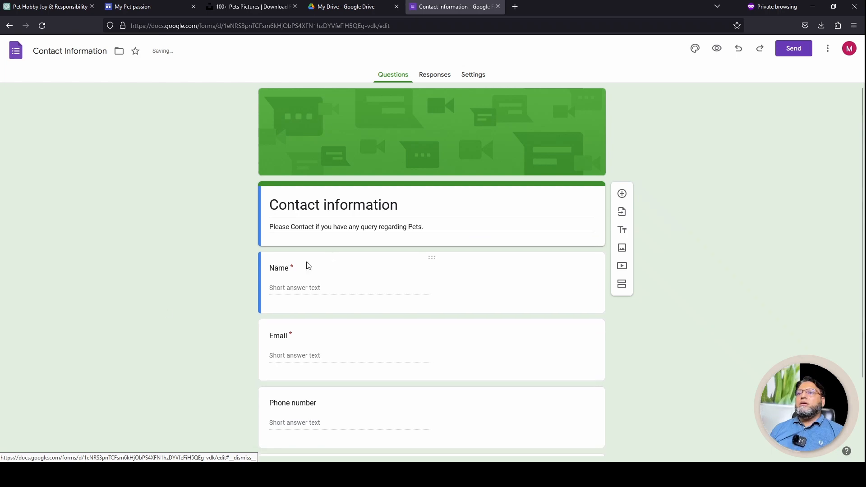
{"action": "scroll", "coordinate": [312, 361], "scroll_direction": "down", "scroll_amount": 2}
{"action": "scroll", "coordinate": [314, 371], "scroll_direction": "up", "scroll_amount": 2}
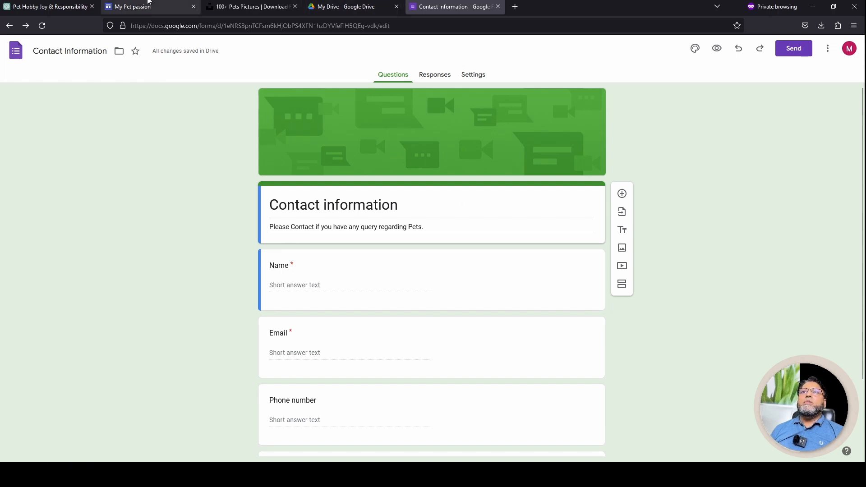
Back in the site editor, embed the Contact Information form on the contact page via Insert > Forms
{"action": "left_click", "coordinate": [135, 7]}
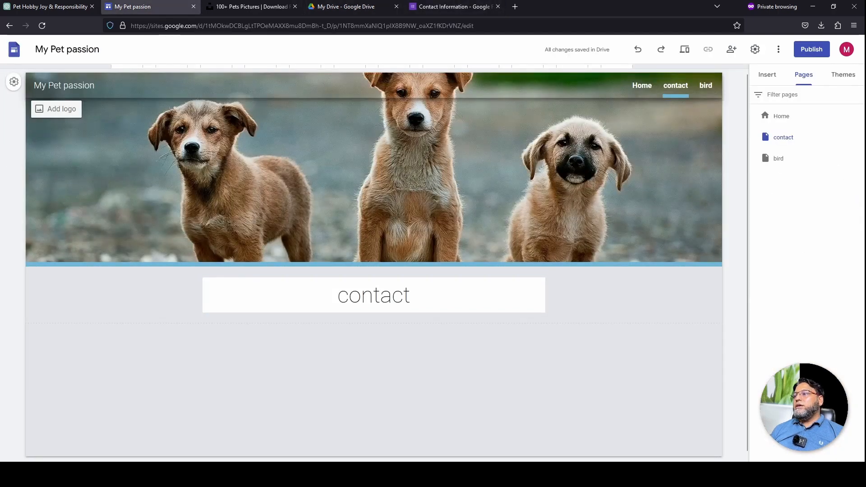
{"action": "mouse_move", "coordinate": [808, 432]}
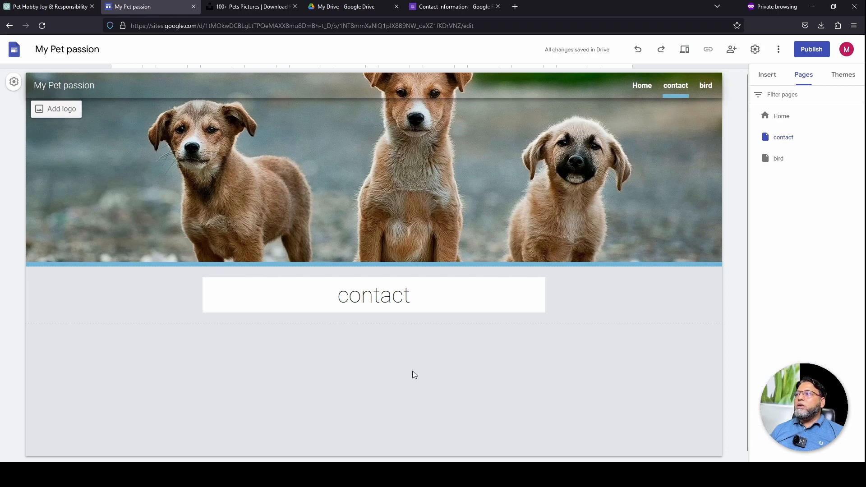
{"action": "left_click", "coordinate": [766, 76]}
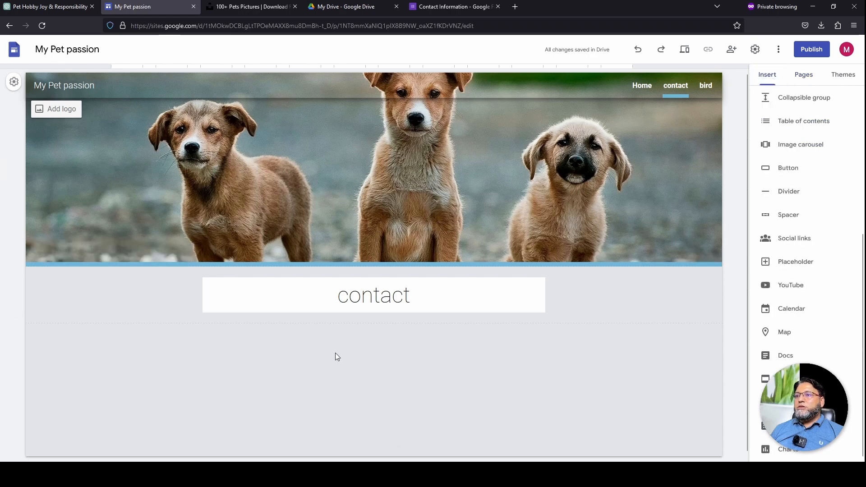
{"action": "left_click", "coordinate": [788, 426]}
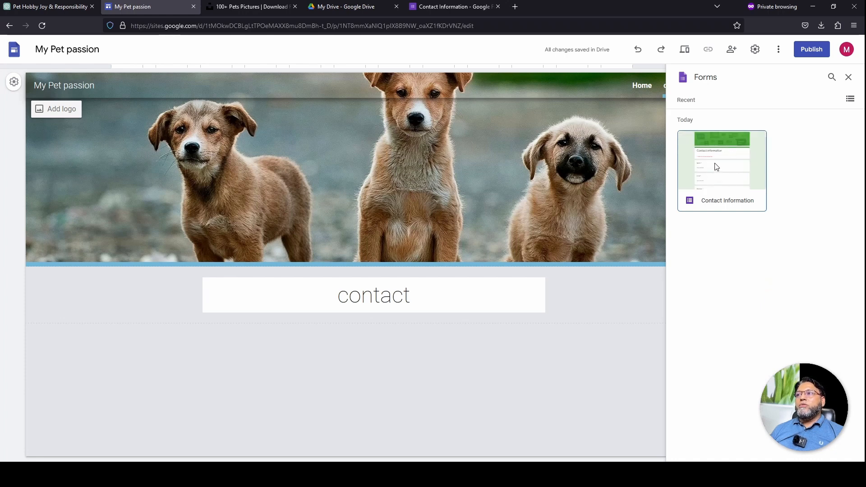
{"action": "left_click", "coordinate": [717, 167]}
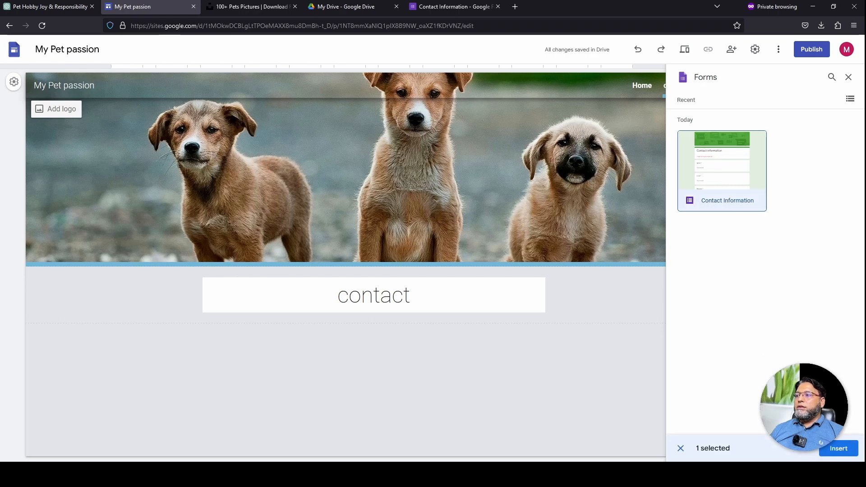
{"action": "left_click", "coordinate": [839, 449]}
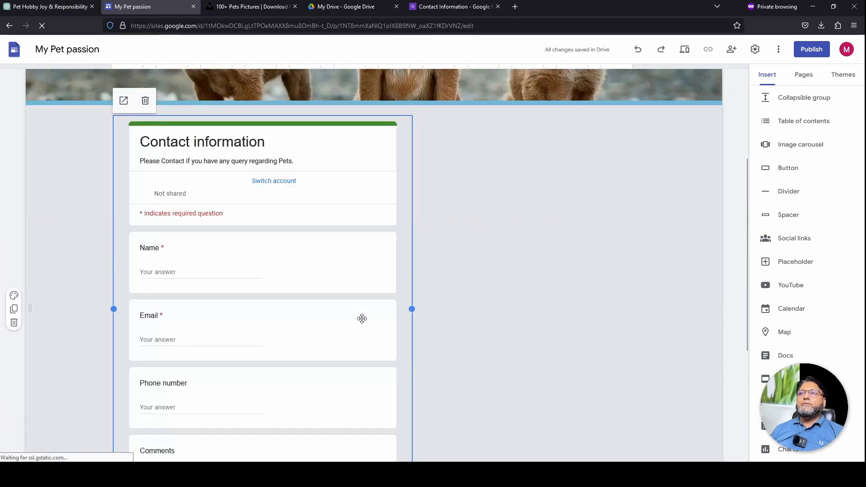
Stretch the embedded form across the page width and drag the contact title section above it
{"action": "left_click_drag", "start_coordinate": [412, 309], "coordinate": [695, 309]}
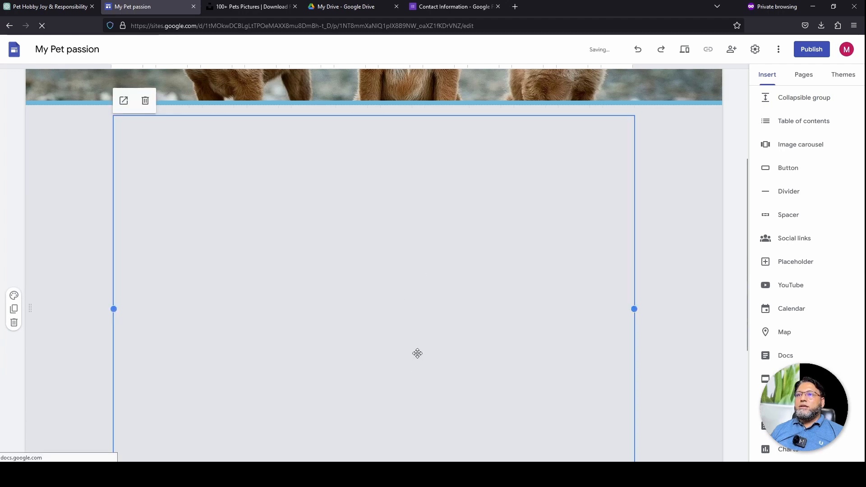
{"action": "scroll", "coordinate": [390, 337], "scroll_direction": "down", "scroll_amount": 5}
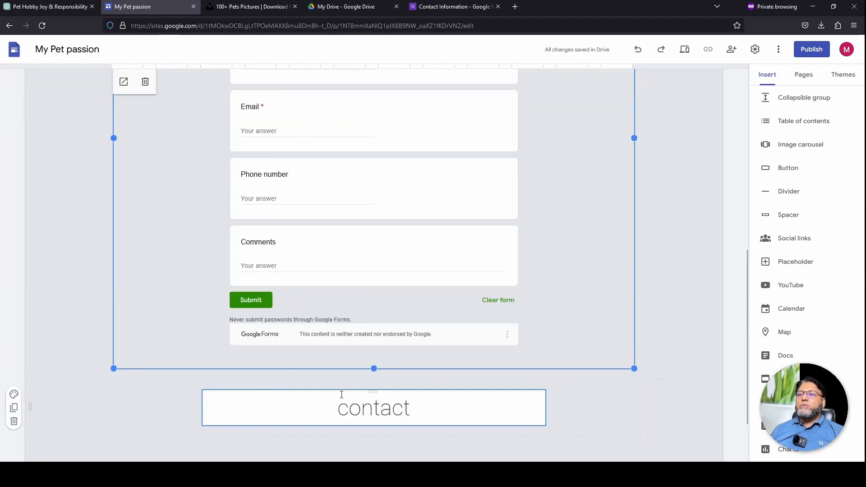
{"action": "scroll", "coordinate": [342, 397], "scroll_direction": "up", "scroll_amount": 1}
{"action": "scroll", "coordinate": [374, 458], "scroll_direction": "down", "scroll_amount": 2}
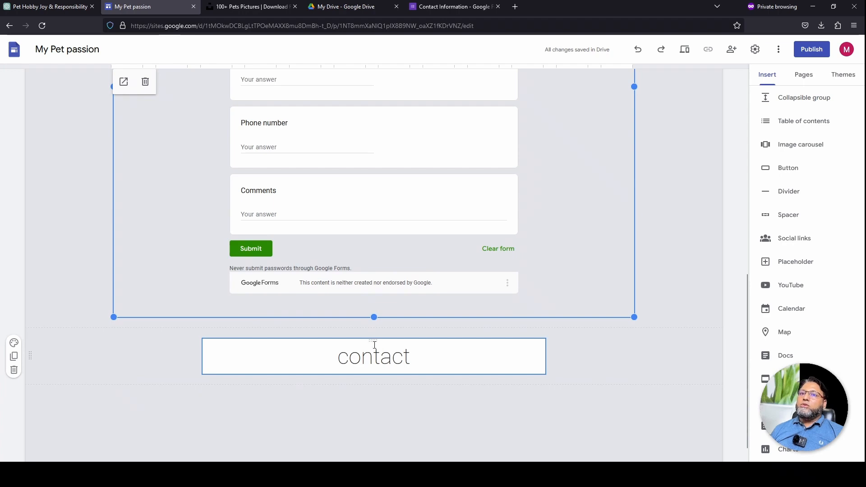
{"action": "scroll", "coordinate": [363, 317], "scroll_direction": "up", "scroll_amount": 6}
{"action": "scroll", "coordinate": [364, 317], "scroll_direction": "down", "scroll_amount": 5}
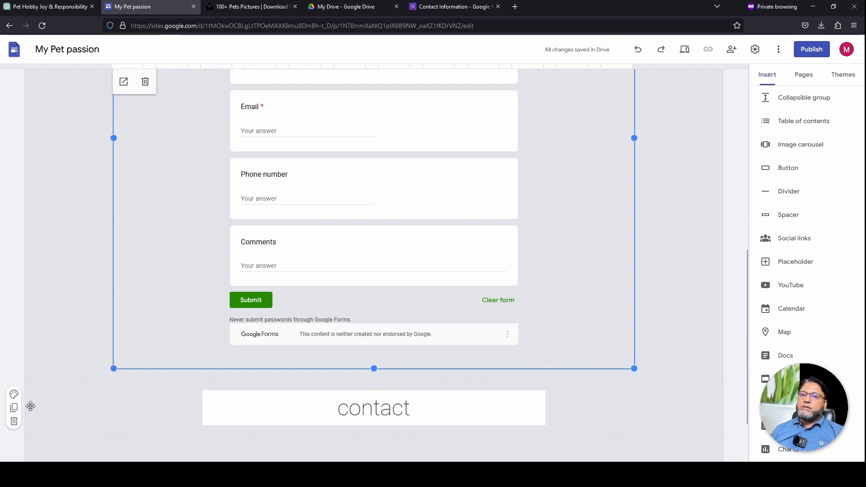
{"action": "left_click_drag", "start_coordinate": [30, 407], "coordinate": [25, 267]}
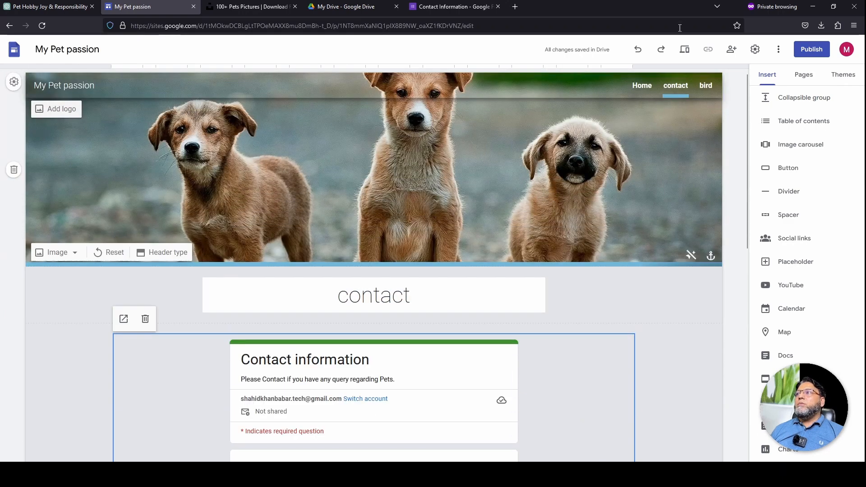
{"action": "left_click", "coordinate": [688, 51]}
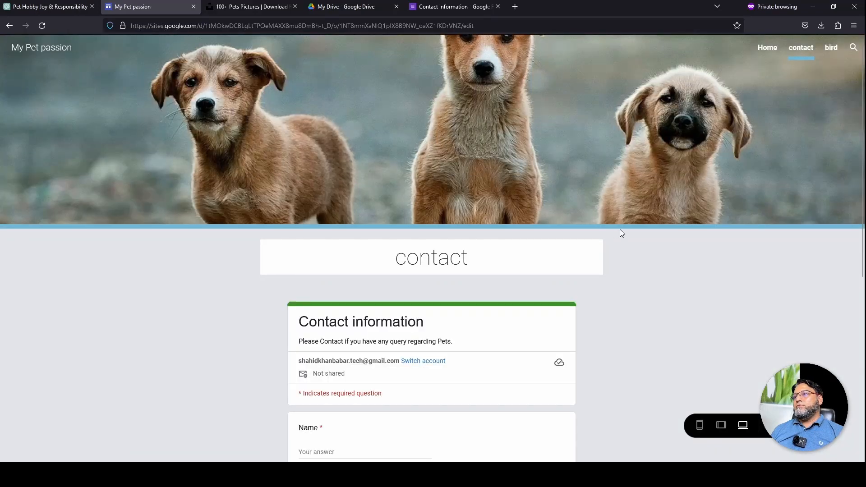
In the page preview, enter short test answers in the embedded form's Name and Email fields
{"action": "scroll", "coordinate": [650, 250], "scroll_direction": "down", "scroll_amount": 2}
{"action": "scroll", "coordinate": [667, 175], "scroll_direction": "down", "scroll_amount": 5}
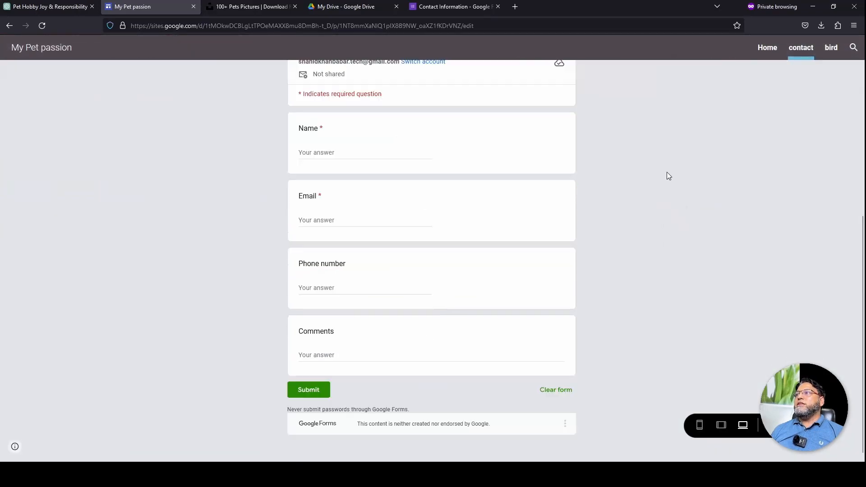
{"action": "scroll", "coordinate": [406, 222], "scroll_direction": "up", "scroll_amount": 3}
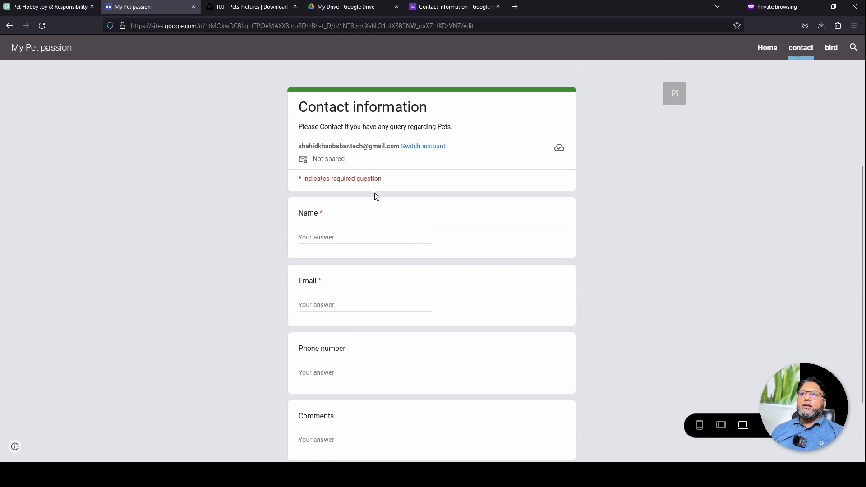
{"action": "scroll", "coordinate": [354, 191], "scroll_direction": "down", "scroll_amount": 1}
{"action": "left_click", "coordinate": [350, 190]}
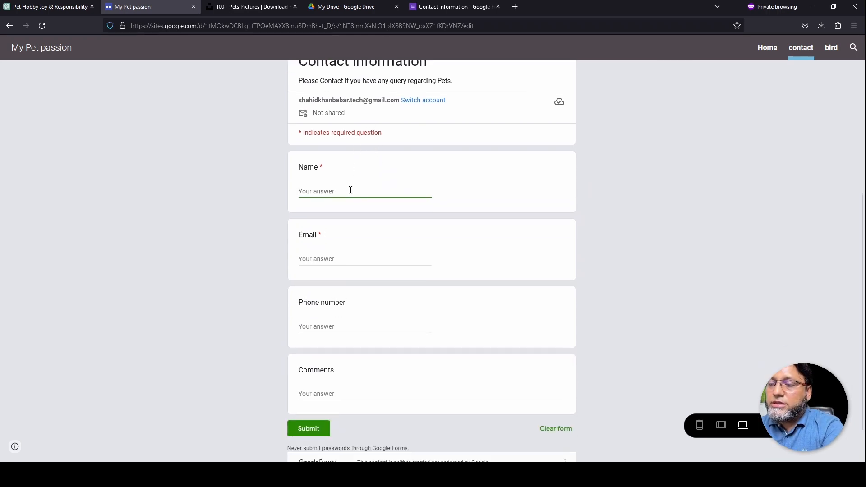
{"action": "type", "text": "Asad"}
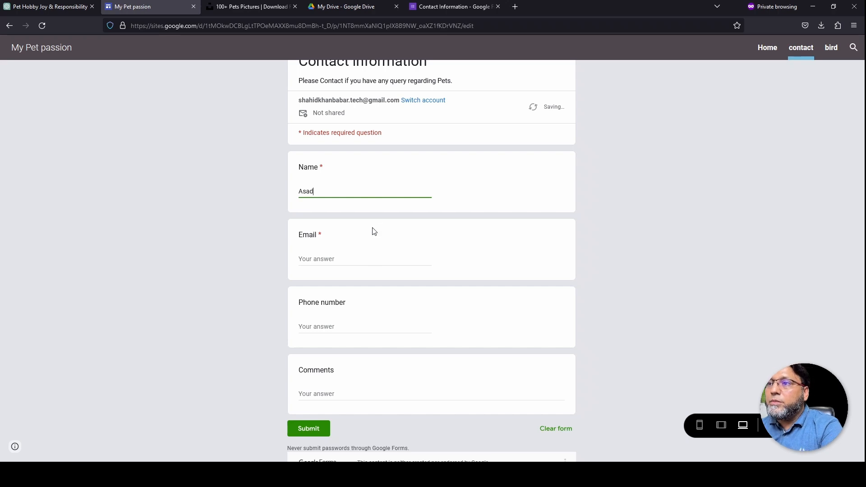
{"action": "left_click", "coordinate": [373, 257]}
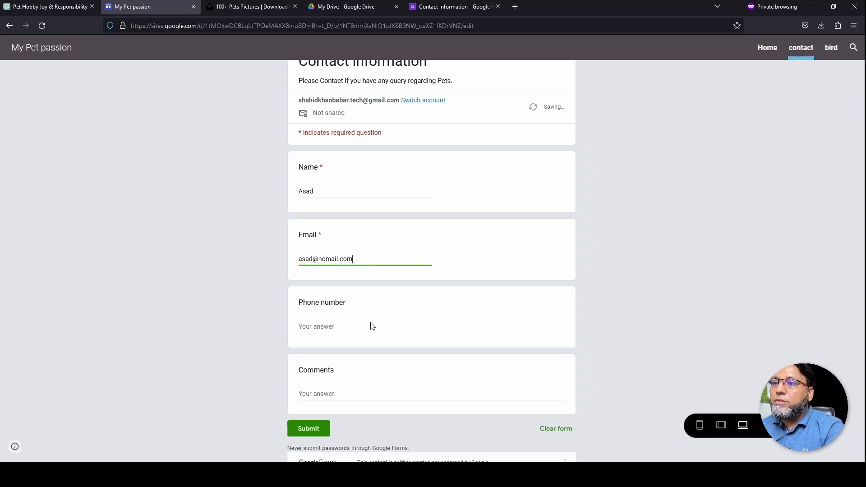
Write the comment 'I need to', submit, and check the 'Thanks for submitting your contact info!' message
{"action": "scroll", "coordinate": [370, 344], "scroll_direction": "down", "scroll_amount": 1}
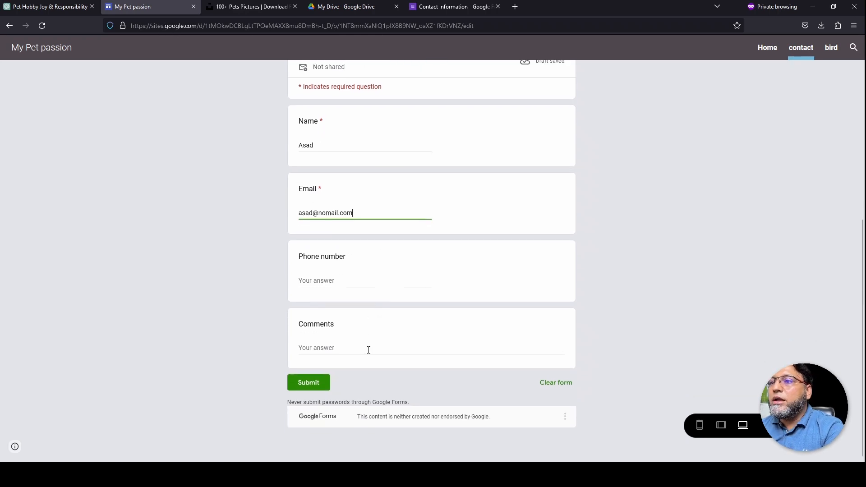
{"action": "left_click", "coordinate": [369, 349]}
{"action": "type", "text": "I need to talk about Pet with you. get me some time coming weekend, please."}
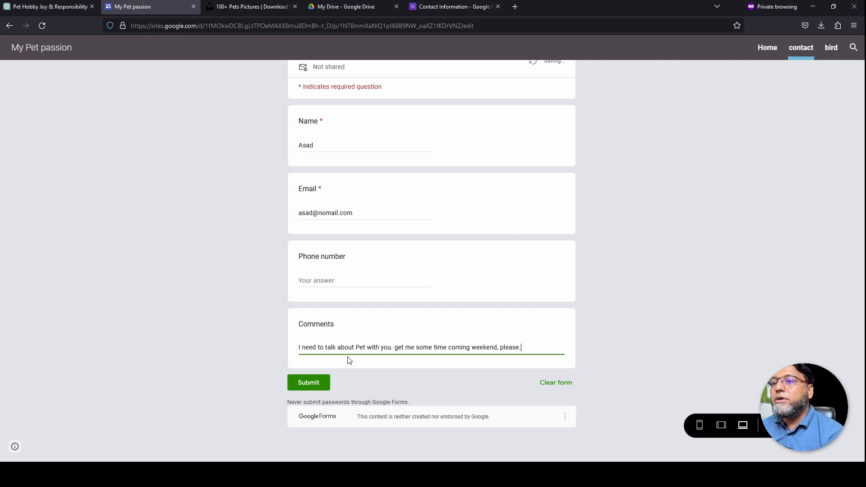
{"action": "left_click", "coordinate": [309, 384]}
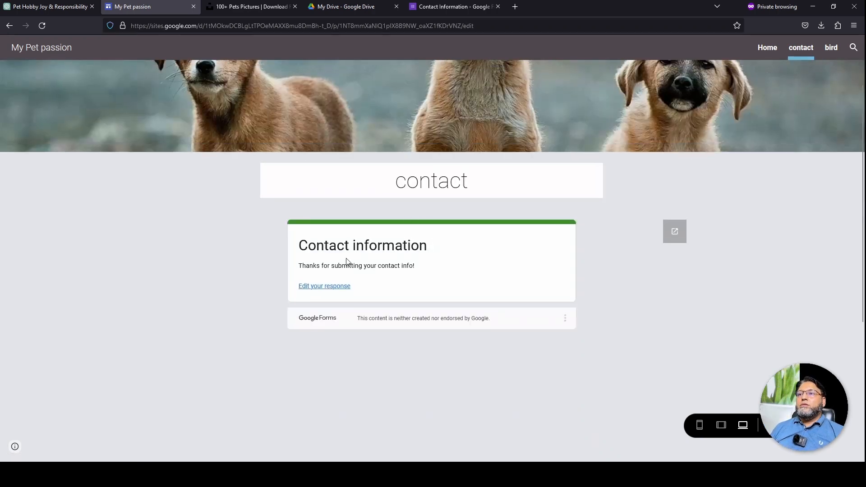
{"action": "left_click_drag", "start_coordinate": [301, 266], "coordinate": [424, 274]}
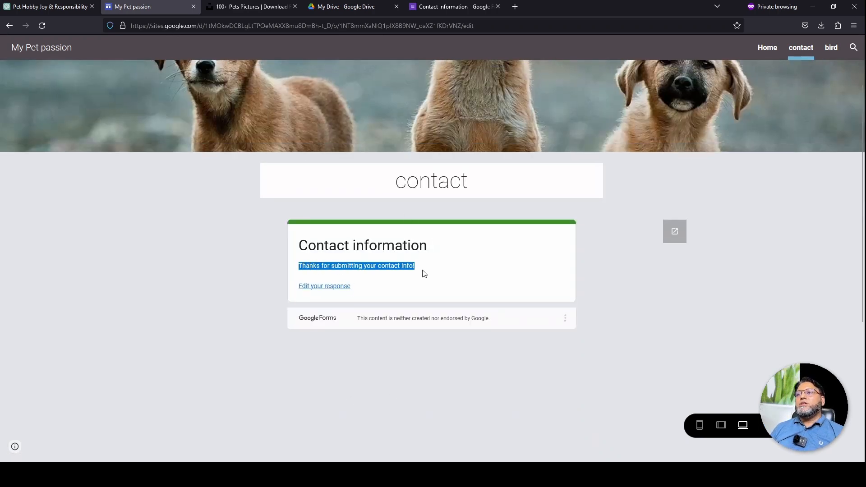
{"action": "left_click", "coordinate": [424, 274]}
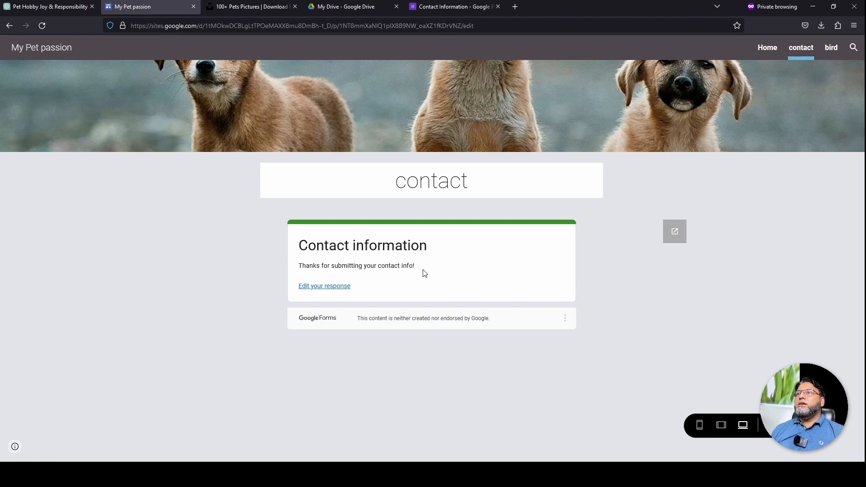
Check the form's 1-response summary, highlight the submitted comment, then switch back to the site tab
{"action": "left_click", "coordinate": [458, 3]}
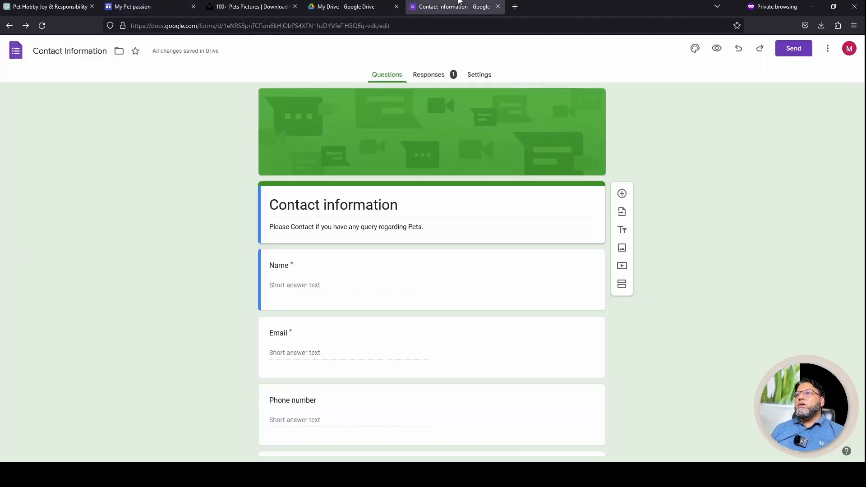
{"action": "left_click", "coordinate": [440, 80]}
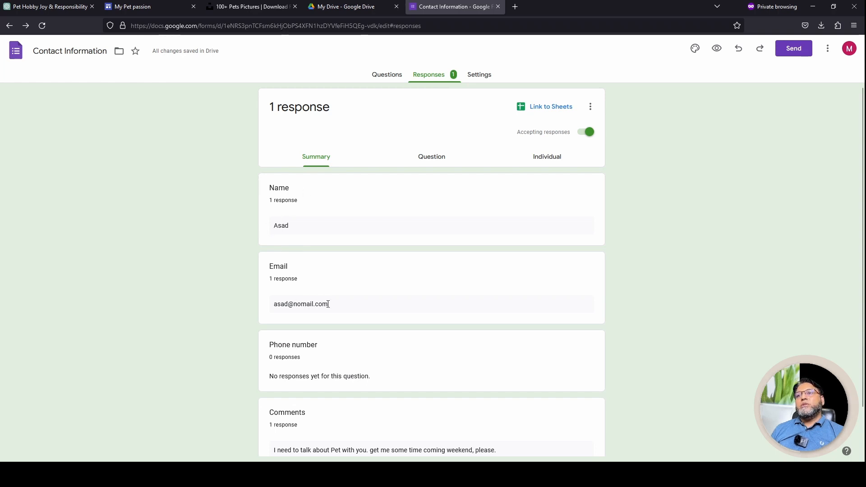
{"action": "scroll", "coordinate": [307, 323], "scroll_direction": "down", "scroll_amount": 2}
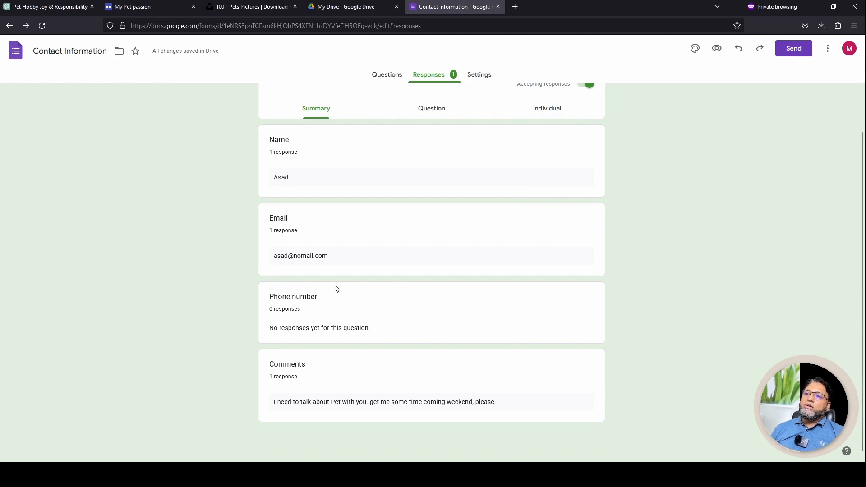
{"action": "left_click_drag", "start_coordinate": [292, 399], "coordinate": [511, 398]}
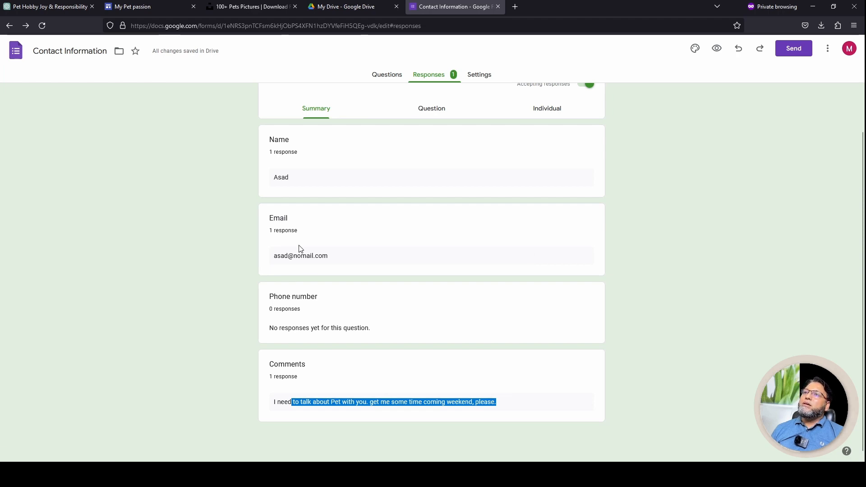
{"action": "left_click", "coordinate": [154, 3]}
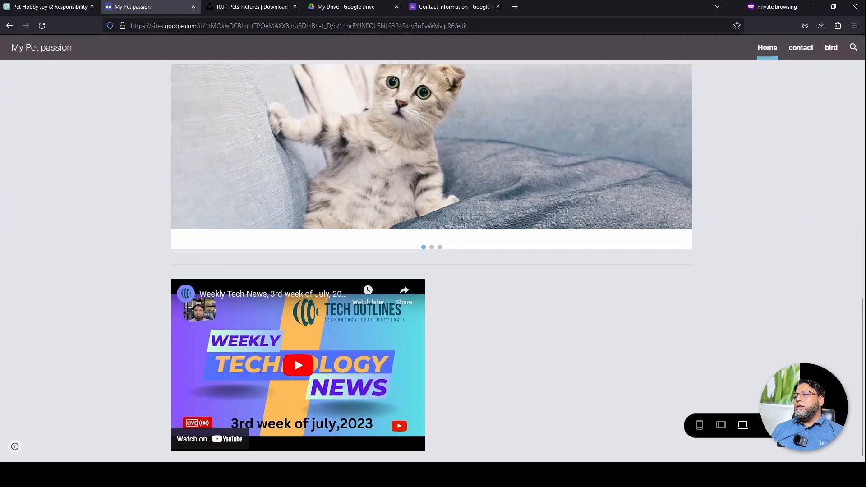
Leave preview and insert a 'Contact Me' button linked to the contact page
{"action": "left_click", "coordinate": [795, 426]}
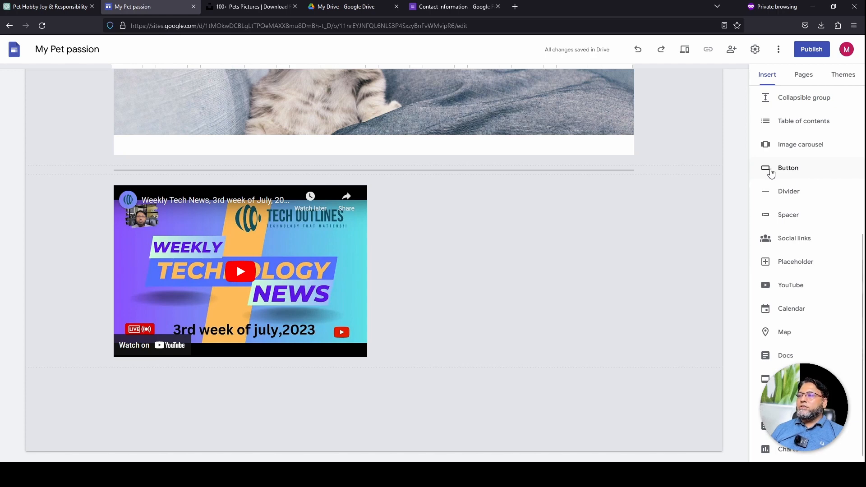
{"action": "left_click", "coordinate": [788, 170]}
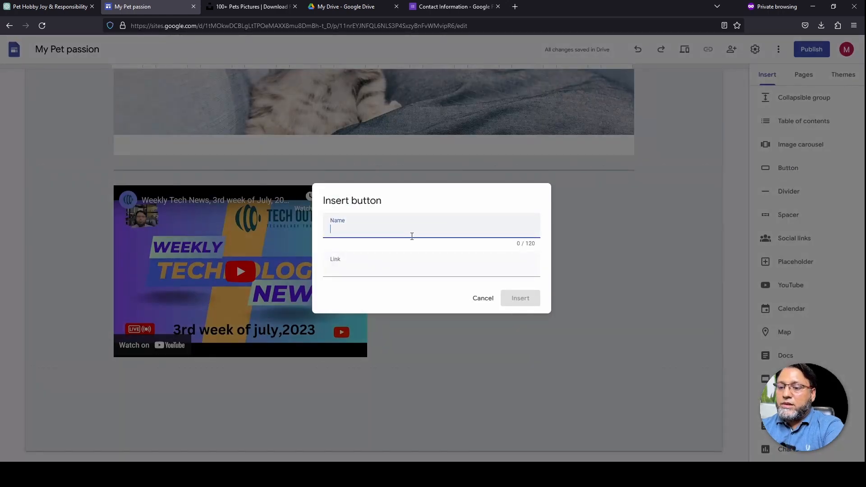
{"action": "type", "text": "Contact Us"}
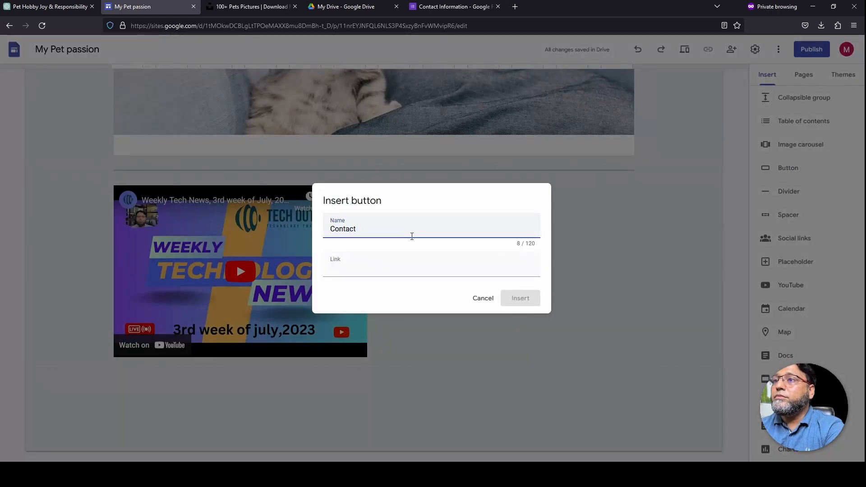
{"action": "key", "text": "BackSpace"}
{"action": "key", "text": "BackSpace"}
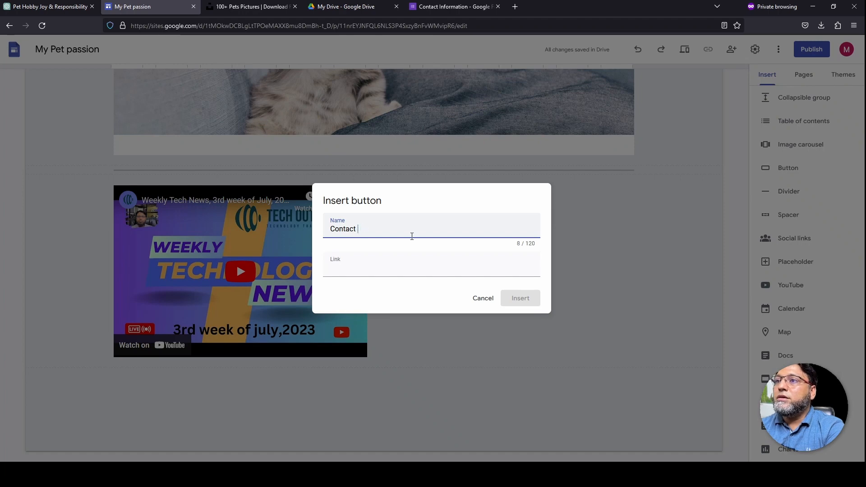
{"action": "type", "text": "Me"}
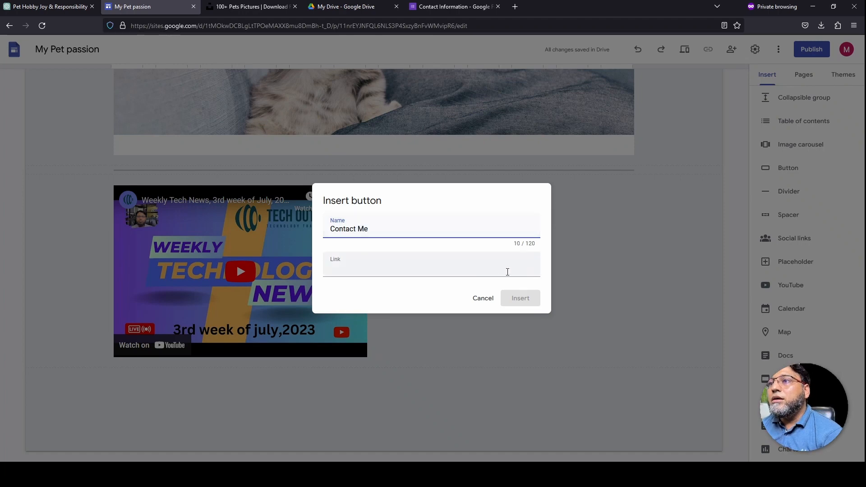
{"action": "left_click", "coordinate": [388, 270]}
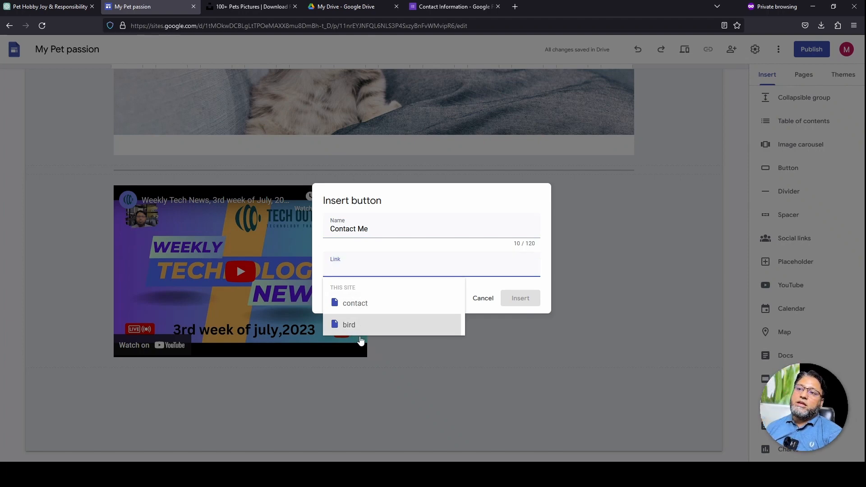
{"action": "left_click", "coordinate": [360, 310]}
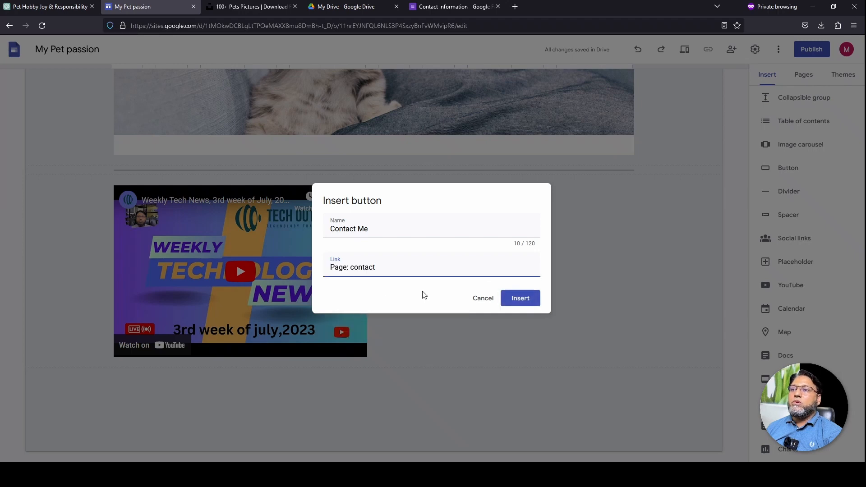
{"action": "left_click", "coordinate": [521, 299]}
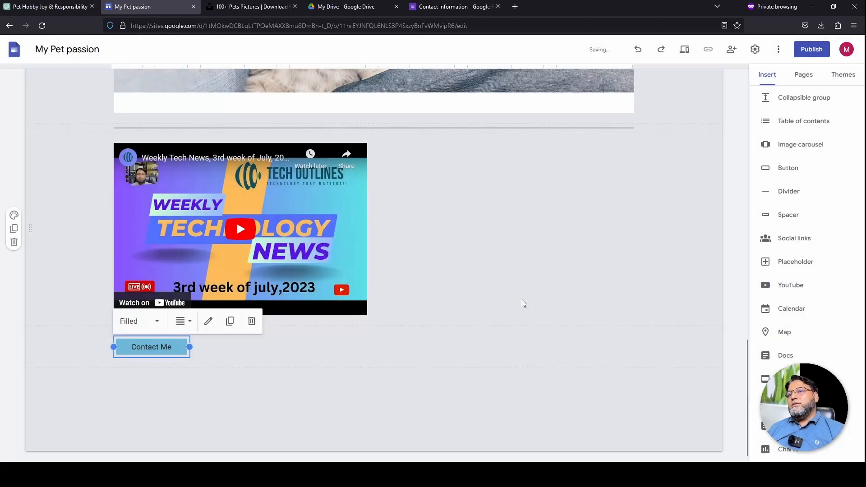
Select the new Contact Me button below the video and preview the site
{"action": "left_click", "coordinate": [141, 364]}
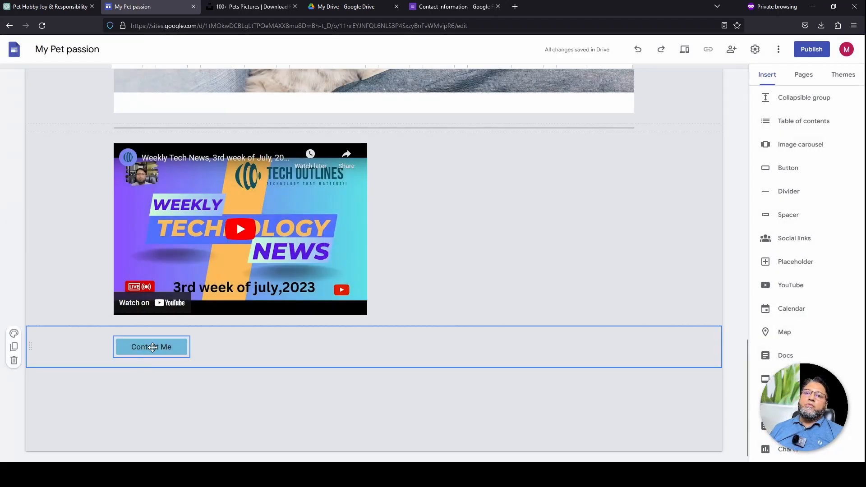
{"action": "left_click", "coordinate": [153, 347]}
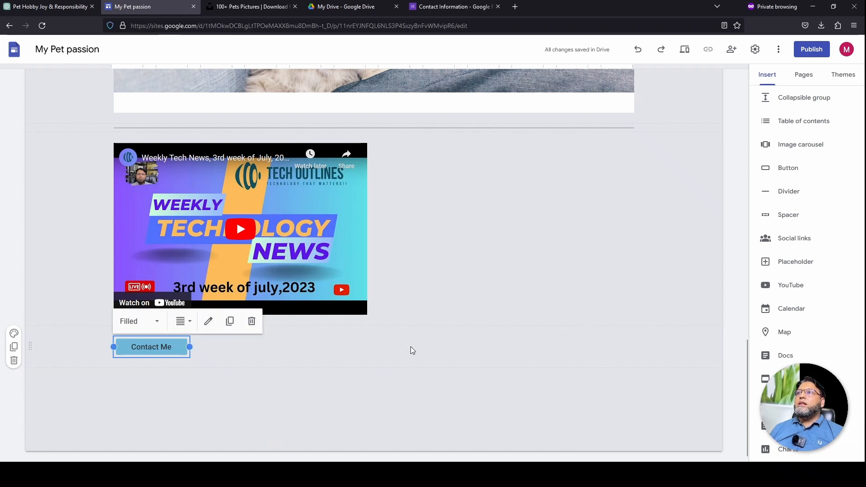
{"action": "left_click", "coordinate": [685, 49]}
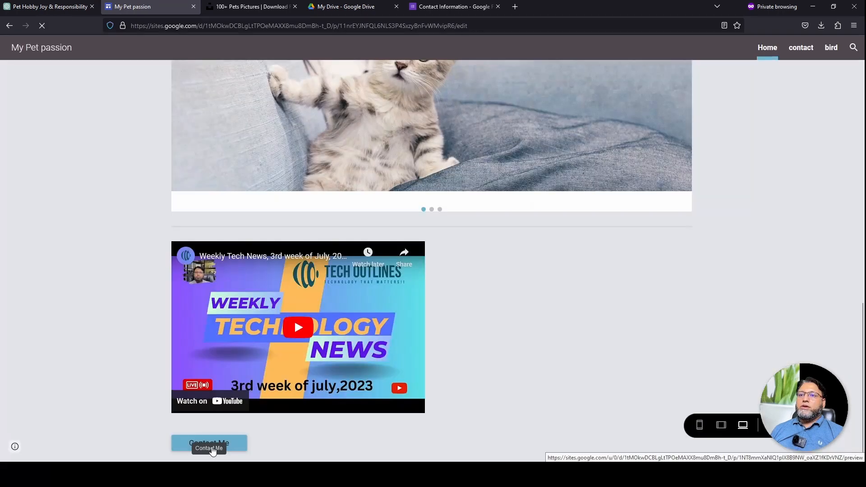
Test that Contact Me opens the contact page, then add new pages 'Dog' and 'Cat'
{"action": "left_click", "coordinate": [212, 451]}
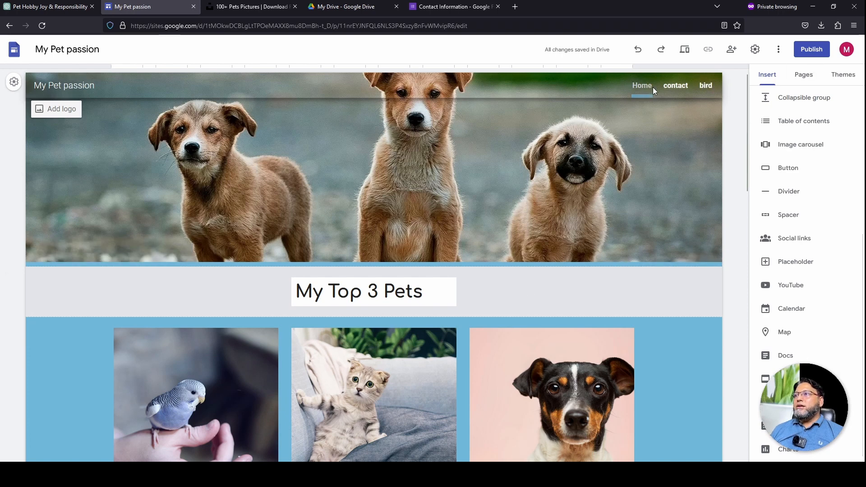
{"action": "left_click", "coordinate": [803, 76]}
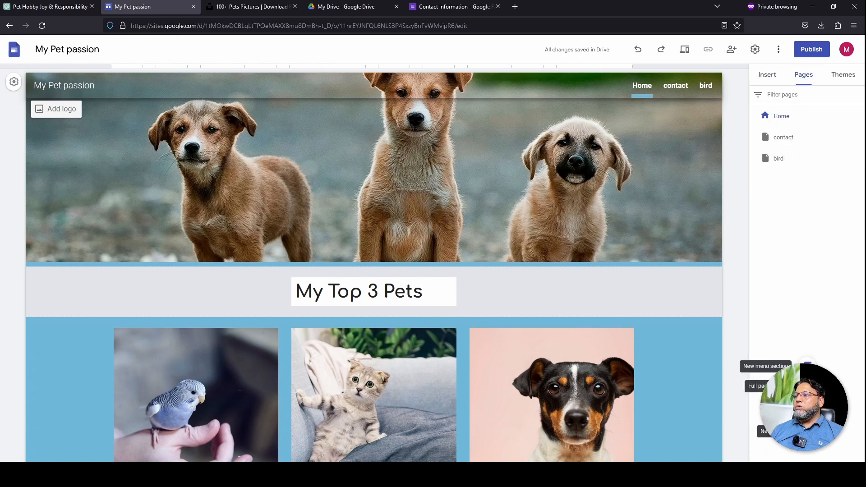
{"action": "left_click", "coordinate": [807, 434]}
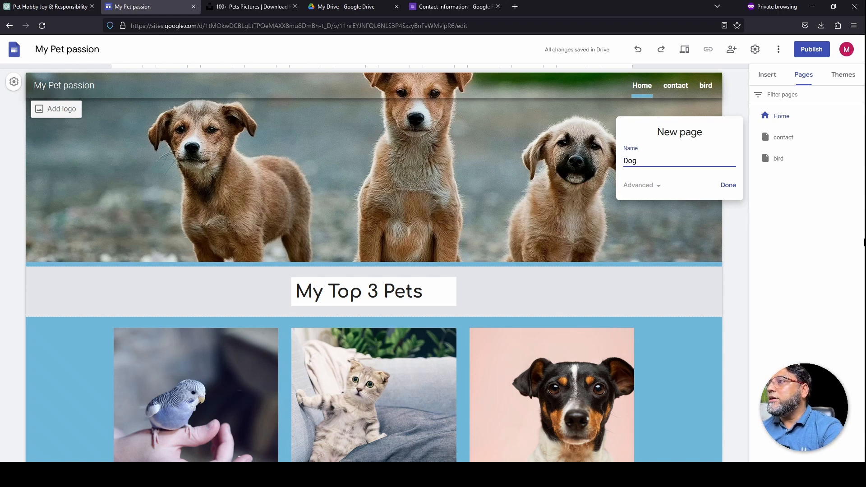
{"action": "left_click", "coordinate": [726, 185]}
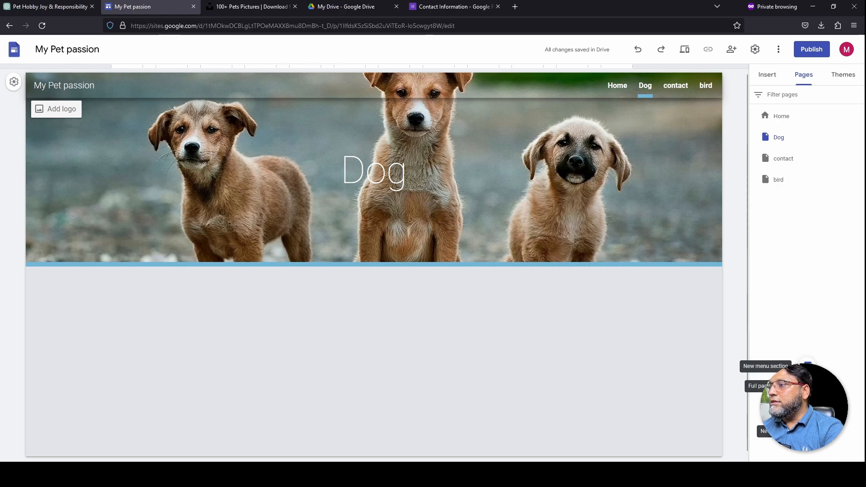
{"action": "left_click", "coordinate": [807, 431]}
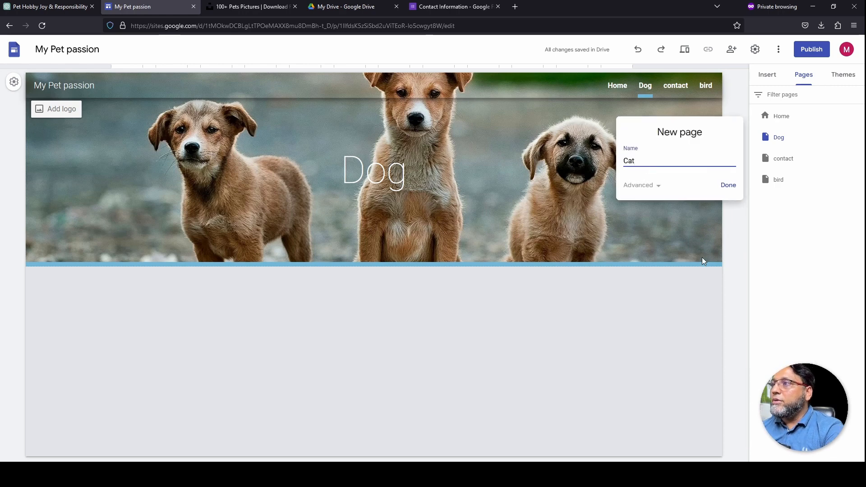
{"action": "left_click", "coordinate": [732, 185]}
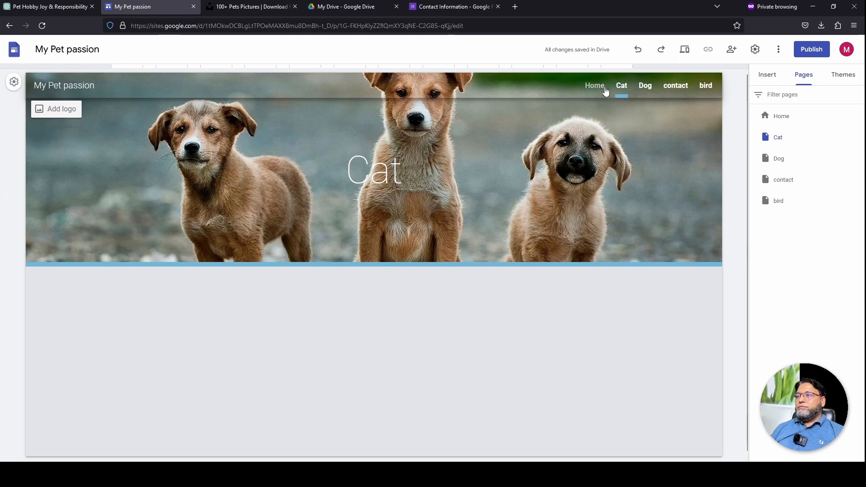
Create a new page named 'Pets' from the Pages panel
{"action": "mouse_move", "coordinate": [808, 431]}
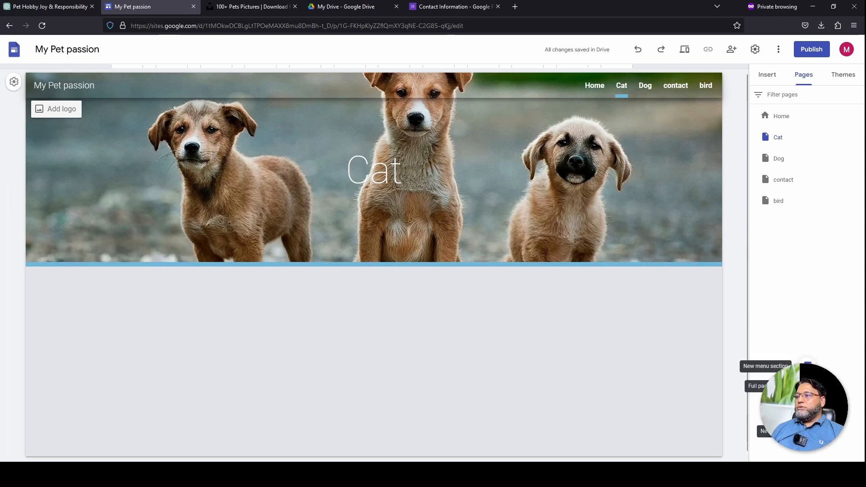
{"action": "left_click", "coordinate": [808, 432]}
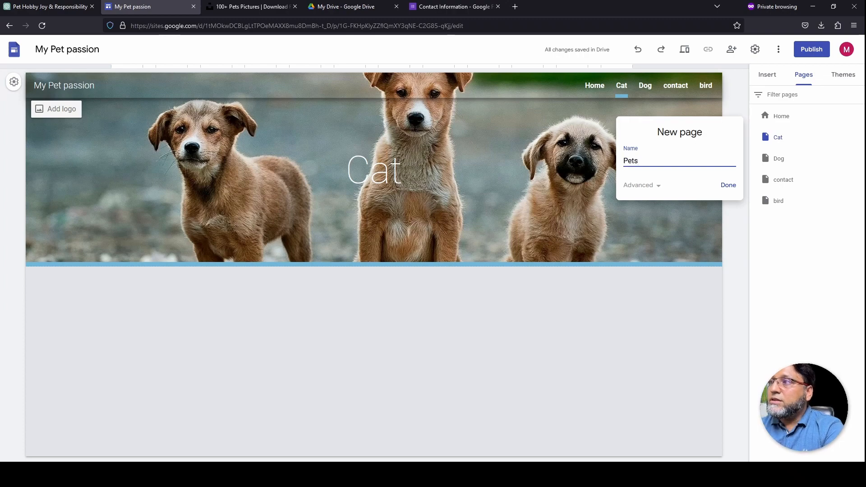
{"action": "key", "text": "Return"}
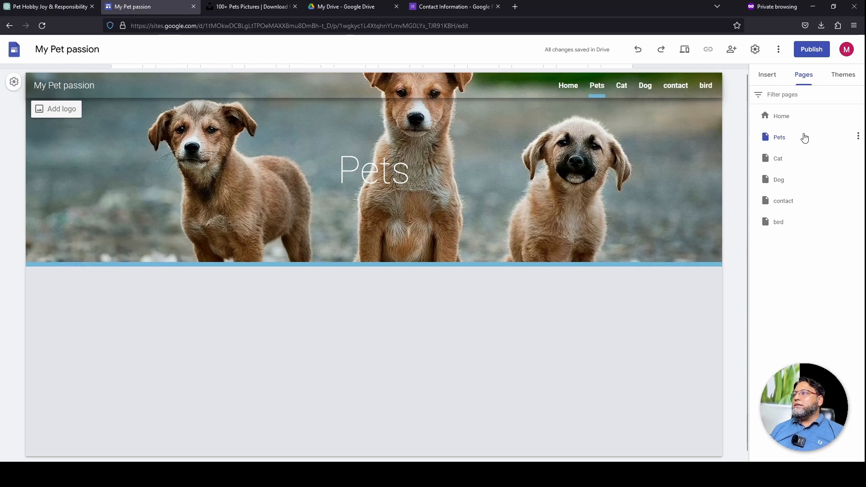
Nest the Cat, Dog and bird pages under Pets, then preview the Pets menu
{"action": "left_click_drag", "start_coordinate": [768, 159], "coordinate": [782, 140]}
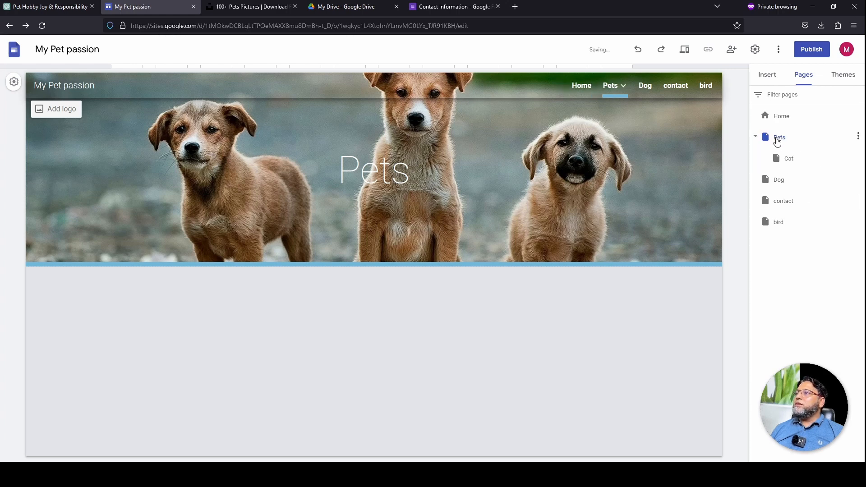
{"action": "mouse_move", "coordinate": [631, 88]}
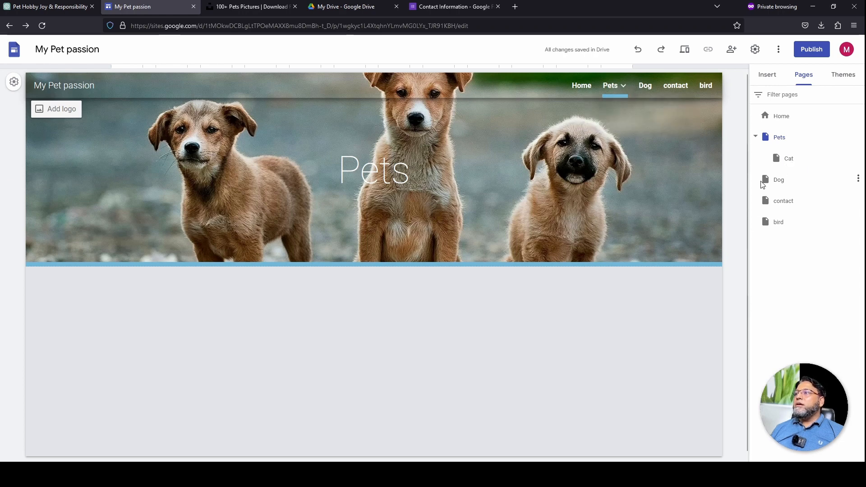
{"action": "left_click_drag", "start_coordinate": [769, 181], "coordinate": [789, 153]}
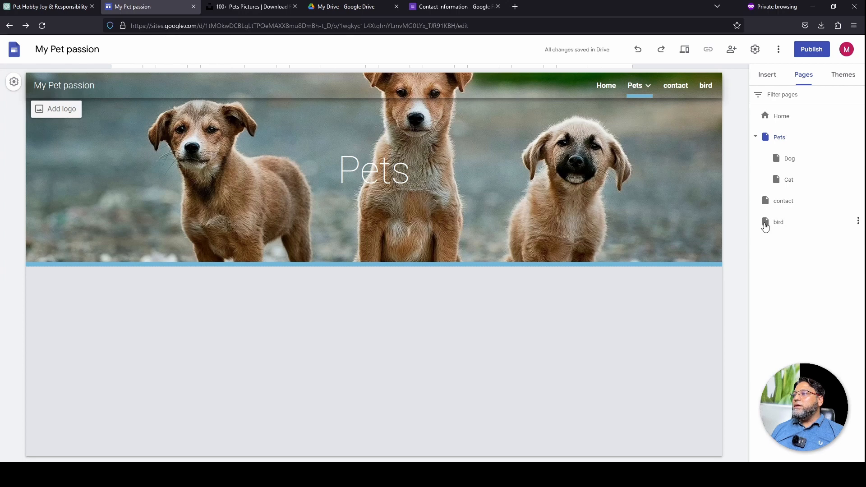
{"action": "left_click_drag", "start_coordinate": [766, 227], "coordinate": [789, 153]}
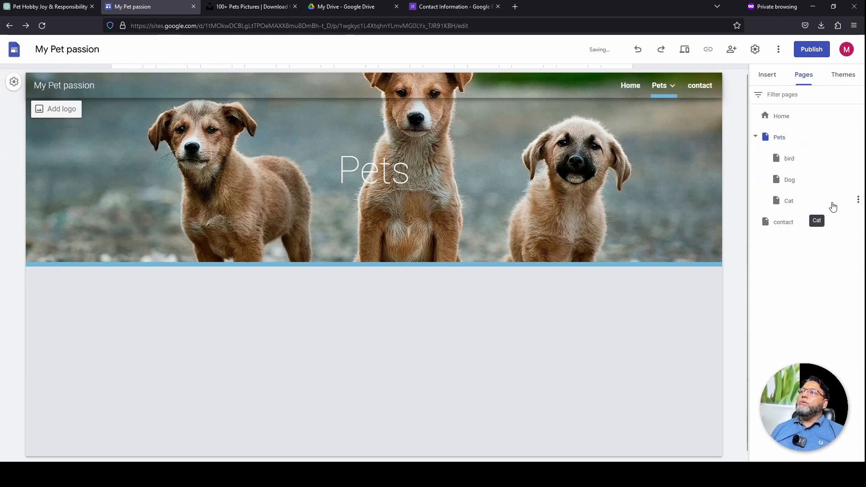
{"action": "left_click", "coordinate": [685, 49]}
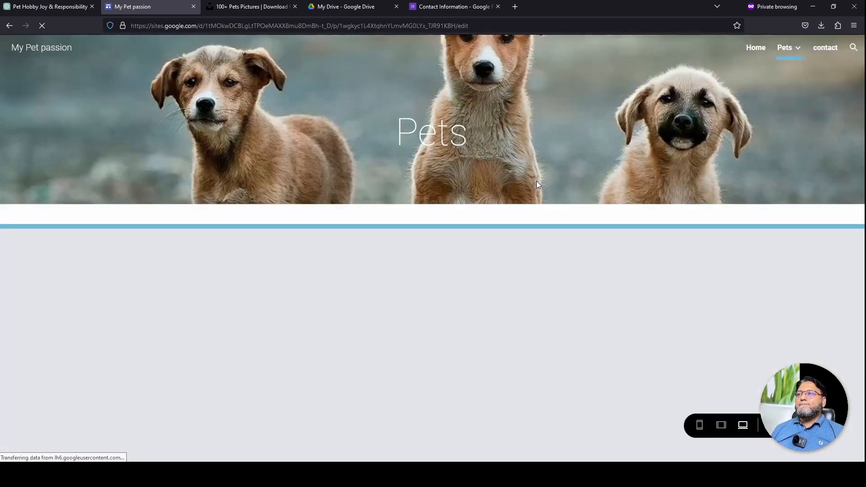
In preview, visit Pets > bird, go back to Home, then exit to the editor
{"action": "mouse_move", "coordinate": [806, 46]}
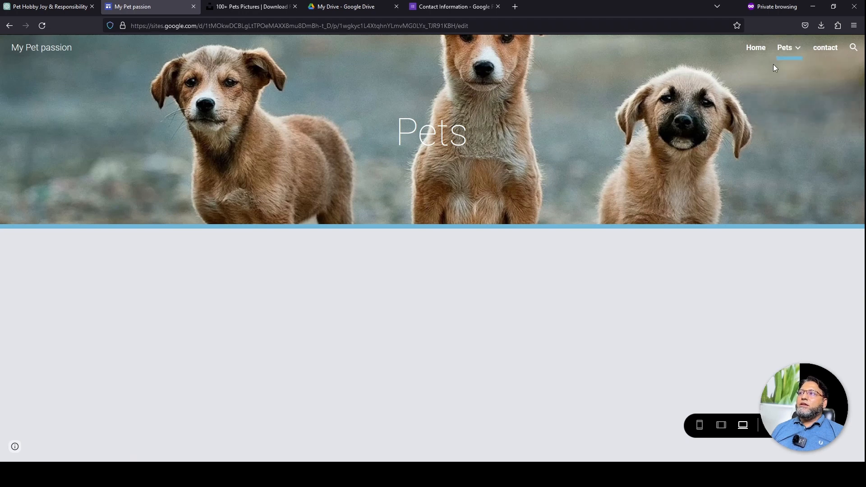
{"action": "mouse_move", "coordinate": [782, 69]}
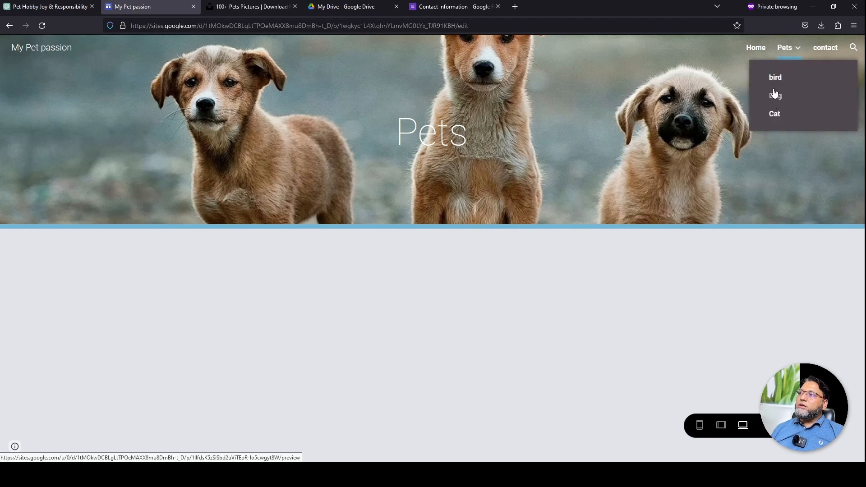
{"action": "left_click", "coordinate": [774, 81]}
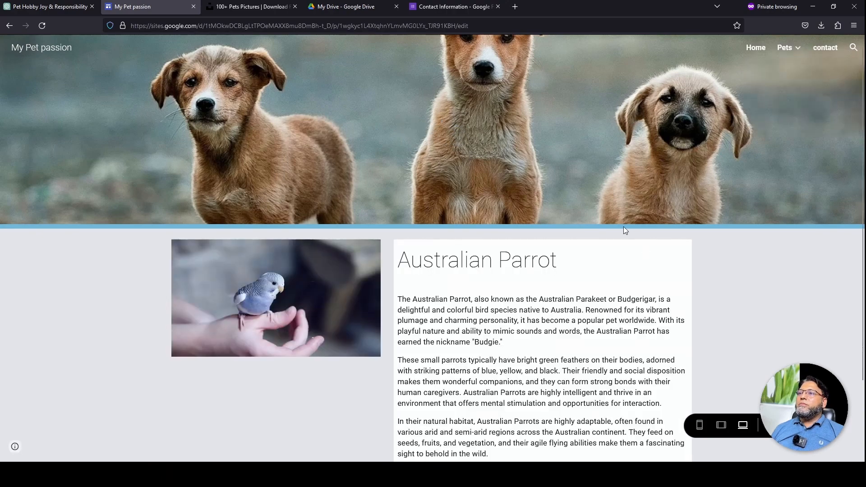
{"action": "left_click", "coordinate": [753, 50]}
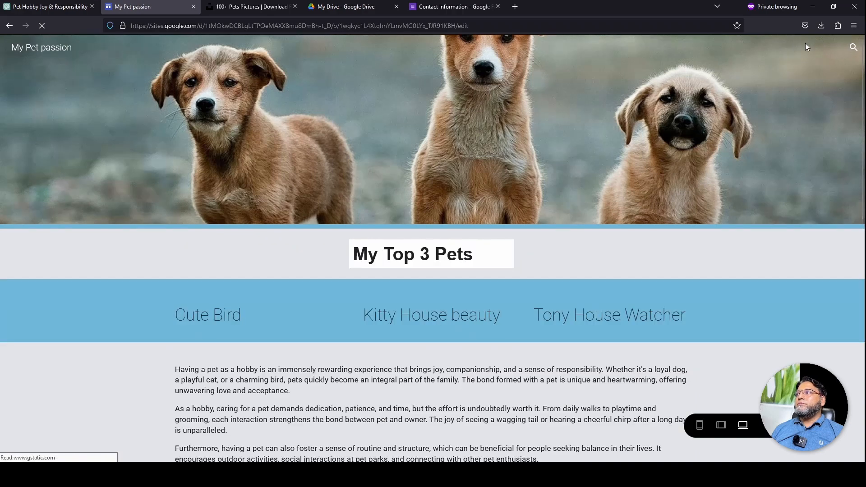
{"action": "scroll", "coordinate": [633, 220], "scroll_direction": "down", "scroll_amount": 3}
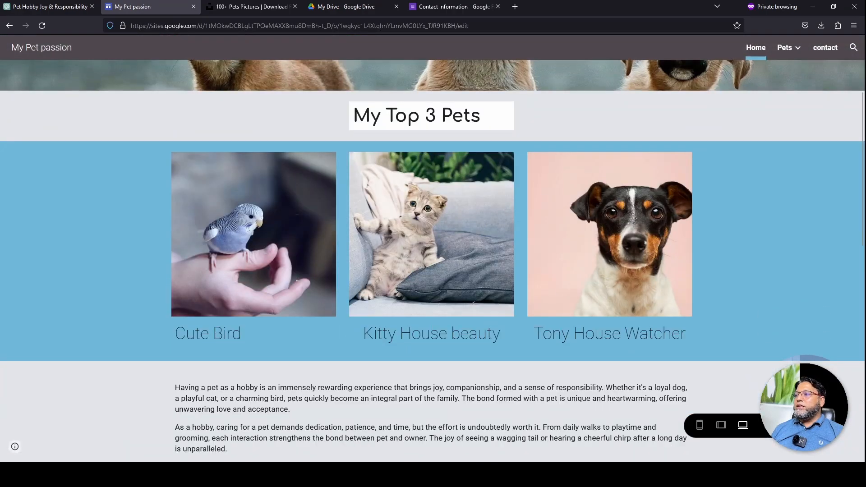
{"action": "key", "text": "Escape"}
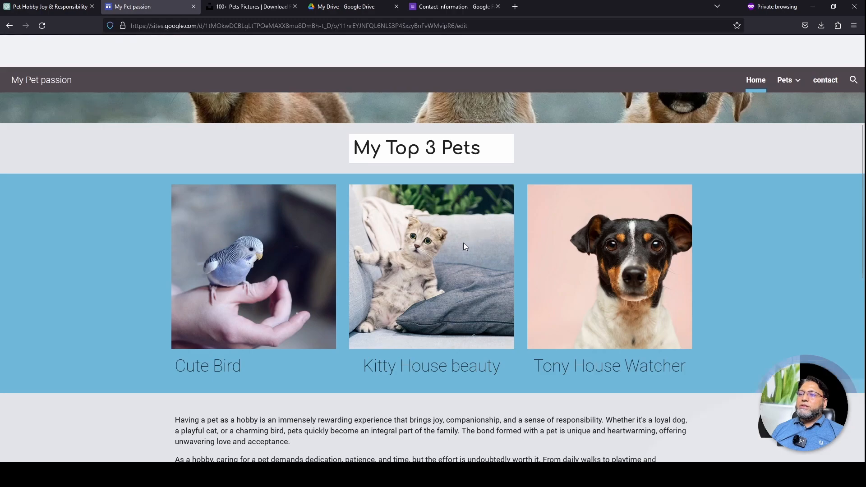
{"action": "scroll", "coordinate": [738, 145], "scroll_direction": "down", "scroll_amount": 3}
{"action": "scroll", "coordinate": [689, 196], "scroll_direction": "up", "scroll_amount": 3}
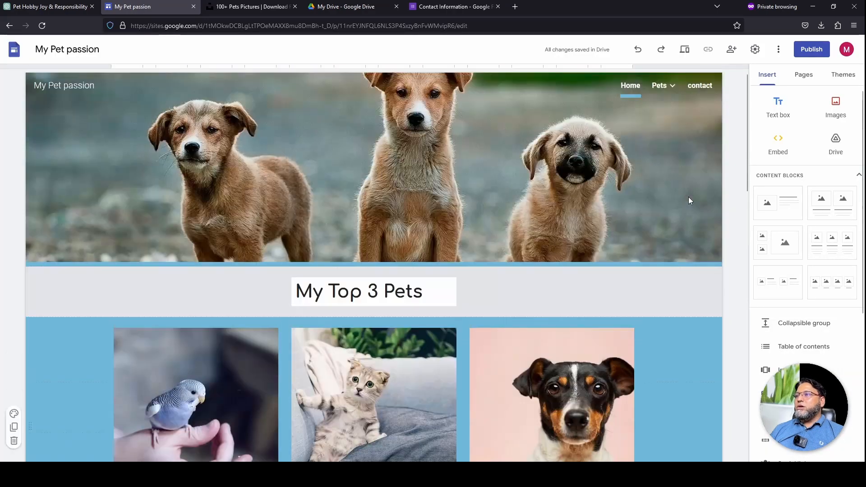
{"action": "scroll", "coordinate": [806, 267], "scroll_direction": "down", "scroll_amount": 2}
{"action": "scroll", "coordinate": [806, 267], "scroll_direction": "down", "scroll_amount": 3}
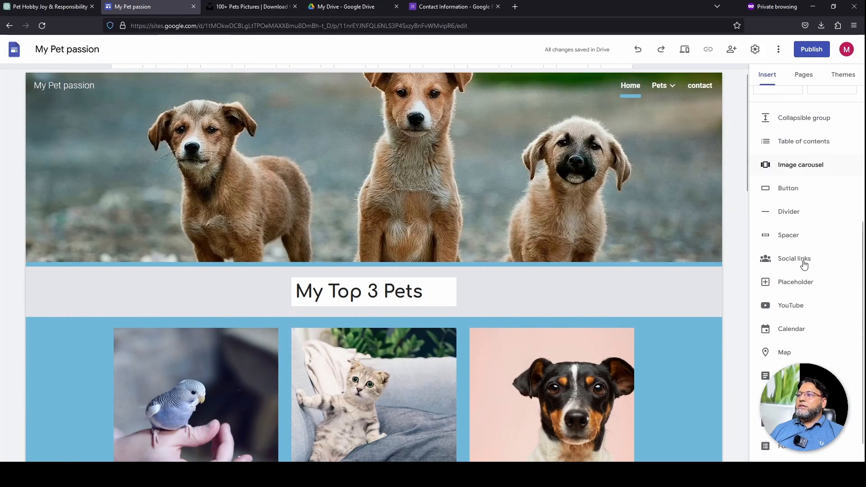
{"action": "scroll", "coordinate": [806, 266], "scroll_direction": "up", "scroll_amount": 4}
{"action": "scroll", "coordinate": [806, 266], "scroll_direction": "down", "scroll_amount": 3}
{"action": "scroll", "coordinate": [806, 275], "scroll_direction": "down", "scroll_amount": 2}
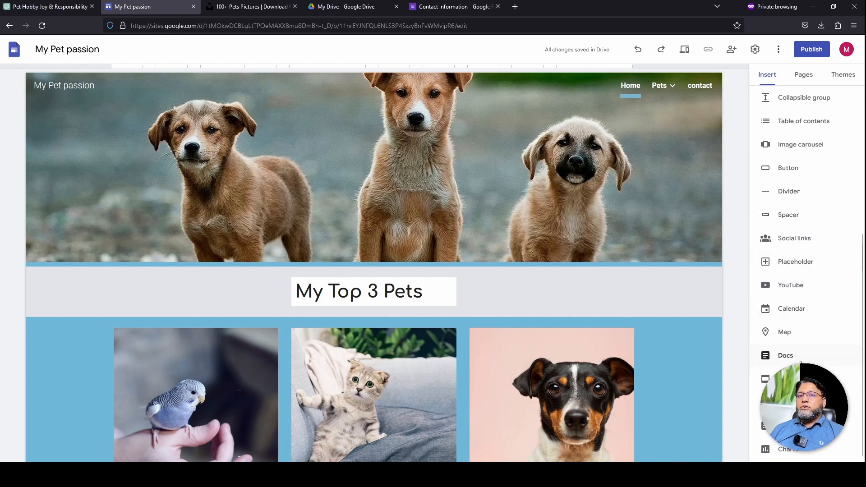
{"action": "scroll", "coordinate": [801, 358], "scroll_direction": "up", "scroll_amount": 8}
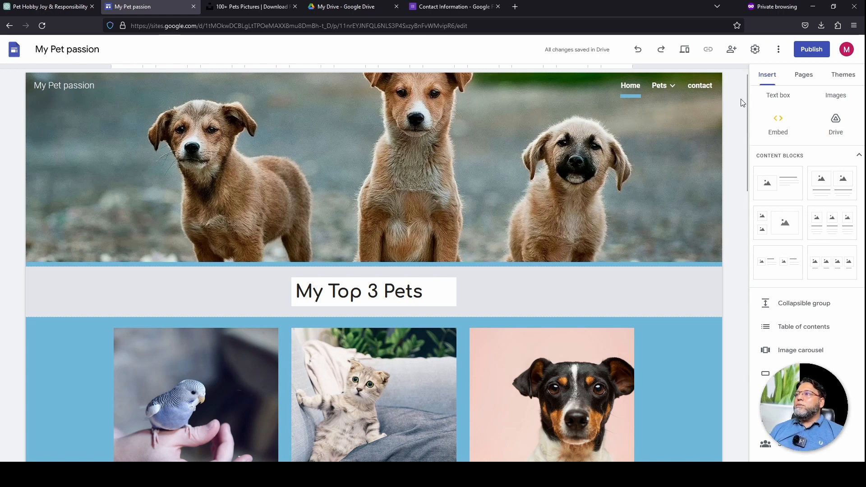
Start publishing and select the suggested text in the Web address field
{"action": "left_click", "coordinate": [824, 56]}
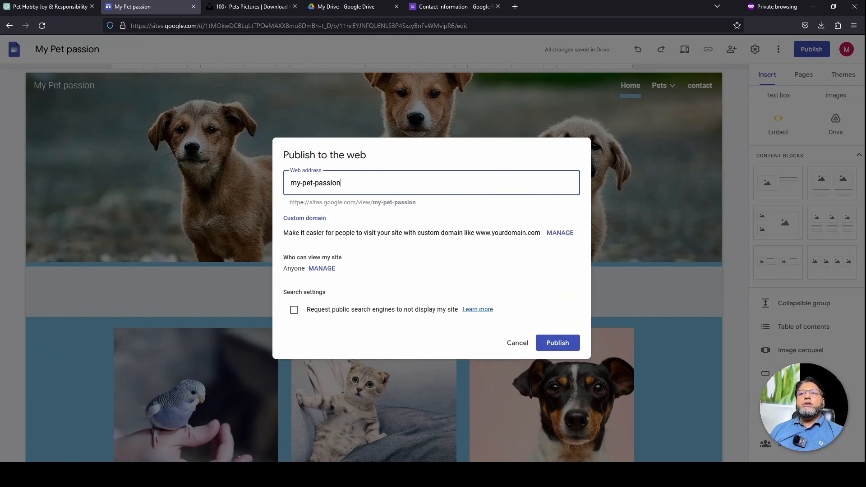
{"action": "left_click_drag", "start_coordinate": [341, 183], "coordinate": [290, 183]}
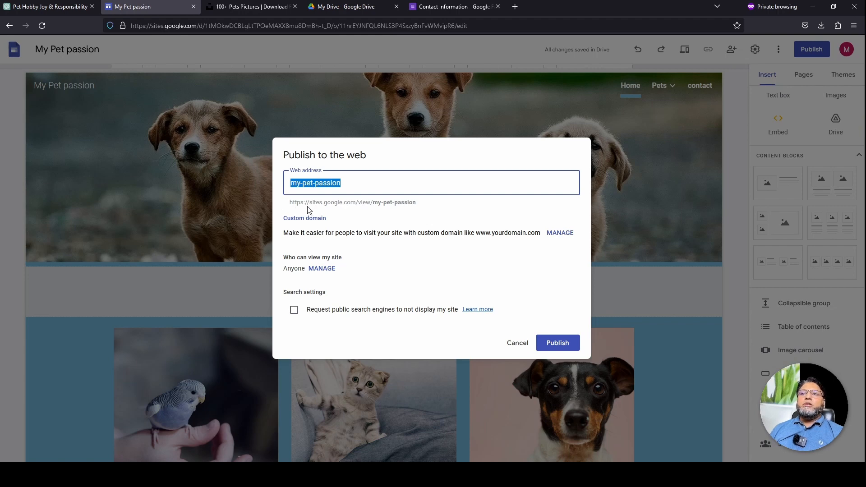
{"action": "left_click", "coordinate": [375, 206]}
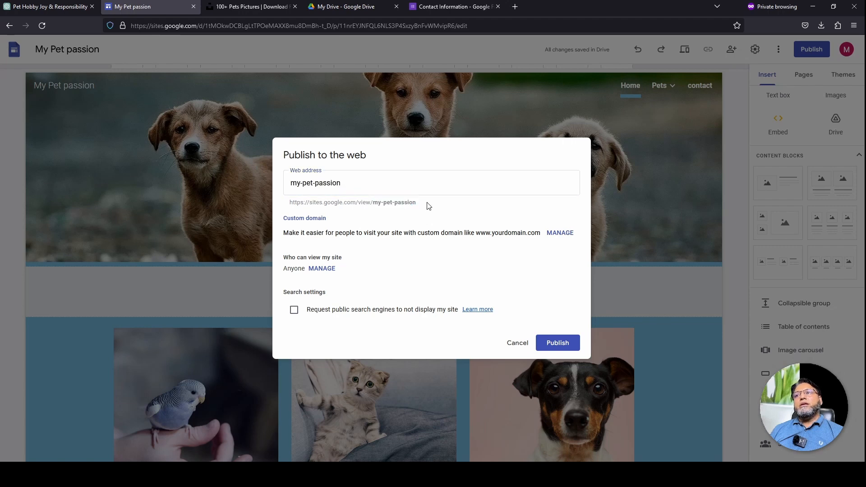
{"action": "left_click_drag", "start_coordinate": [419, 206], "coordinate": [373, 203]}
{"action": "left_click", "coordinate": [352, 185]}
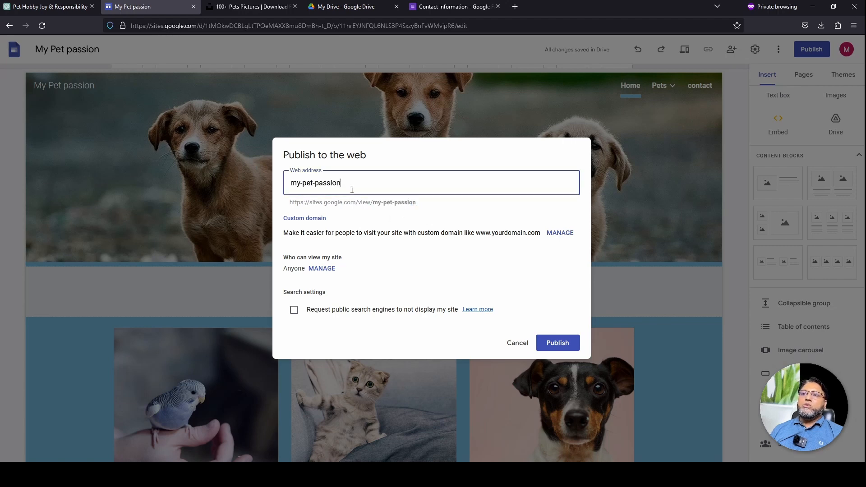
{"action": "left_click_drag", "start_coordinate": [323, 184], "coordinate": [271, 184]}
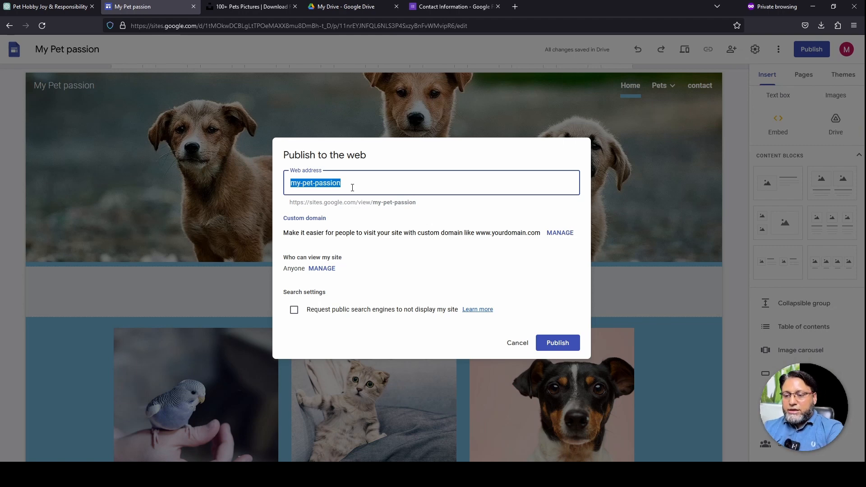
Replace the taken address 'pets' with 'mypetslife' as the site's web address
{"action": "type", "text": "pets"}
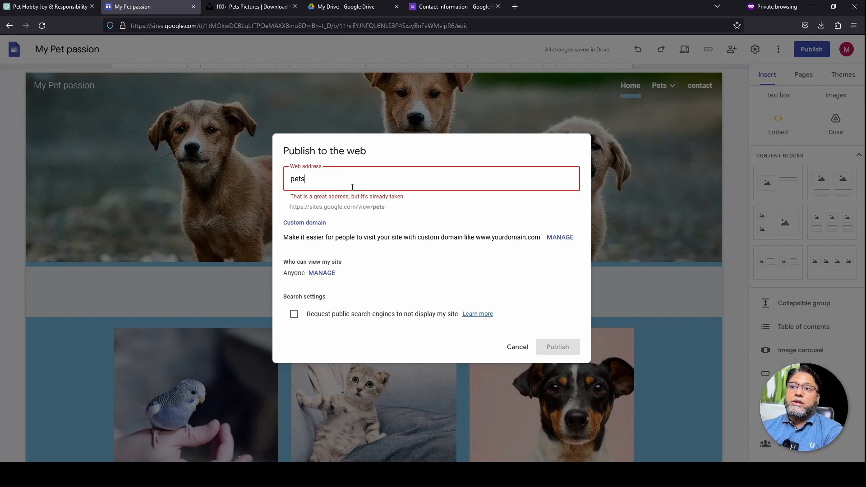
{"action": "key", "text": "ctrl+a"}
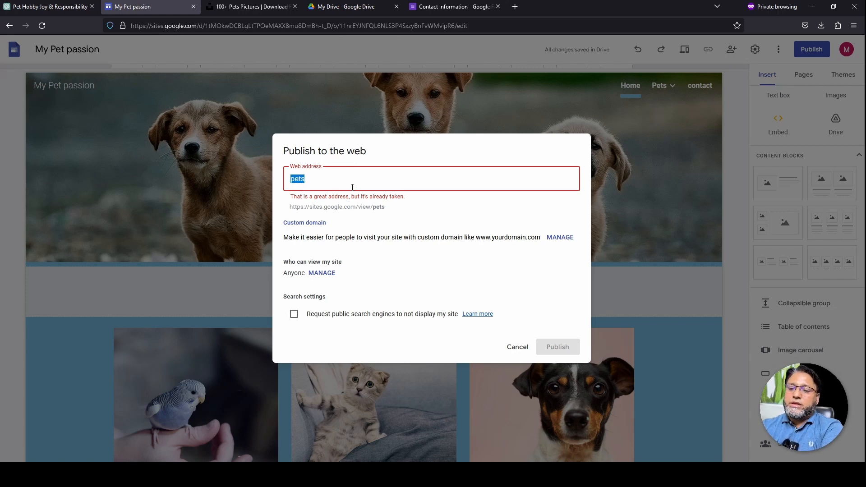
{"action": "type", "text": "my"}
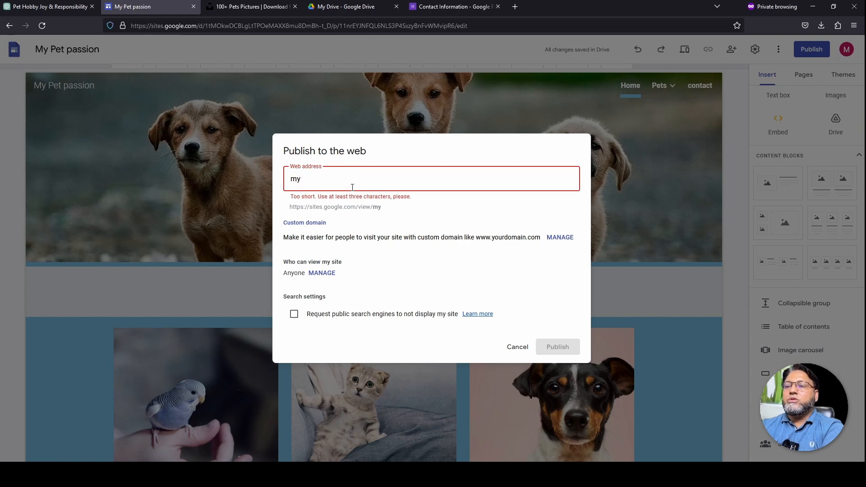
{"action": "type", "text": "petslife"}
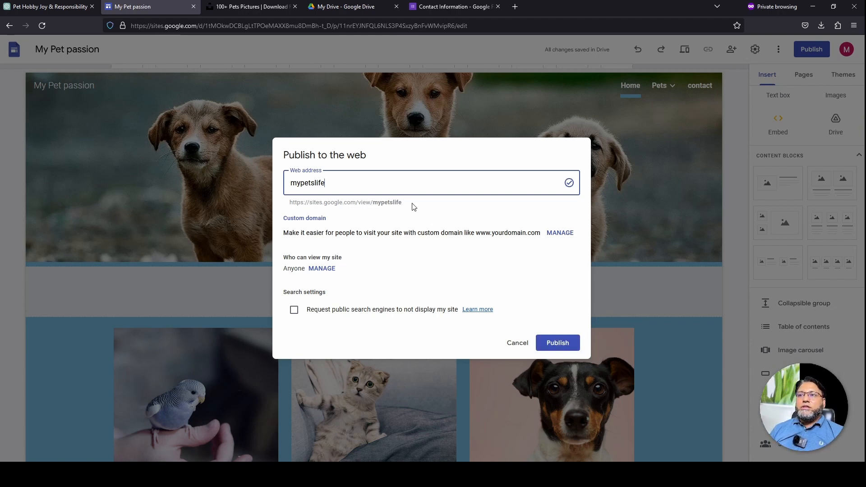
{"action": "left_click_drag", "start_coordinate": [373, 203], "coordinate": [290, 204]}
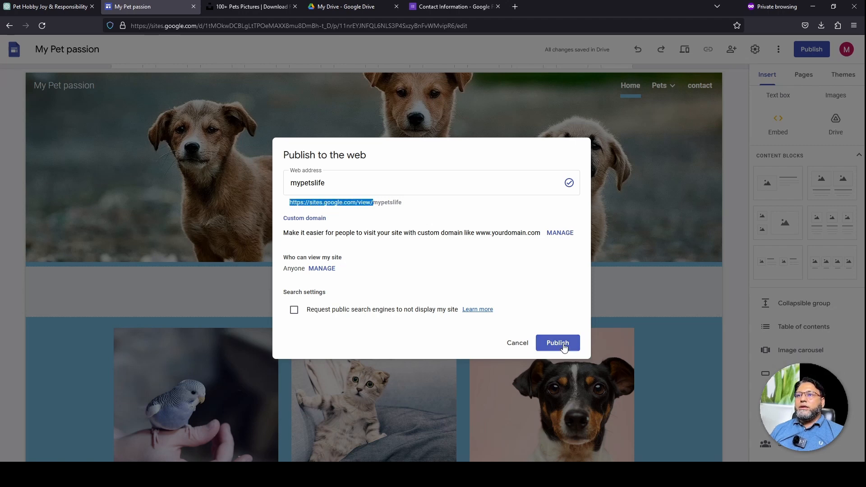
{"action": "left_click", "coordinate": [368, 221]}
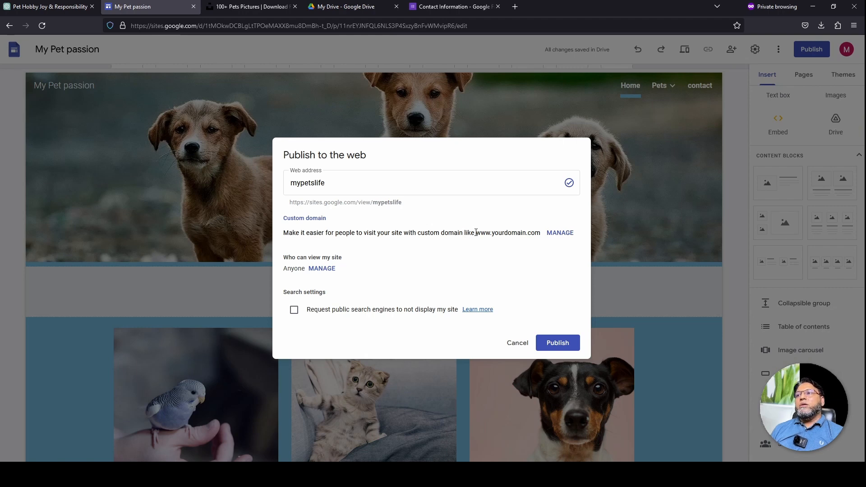
Review the custom domain setting and publish the site at sites.google.com/view/mypetslife
{"action": "left_click_drag", "start_coordinate": [477, 233], "coordinate": [541, 235]}
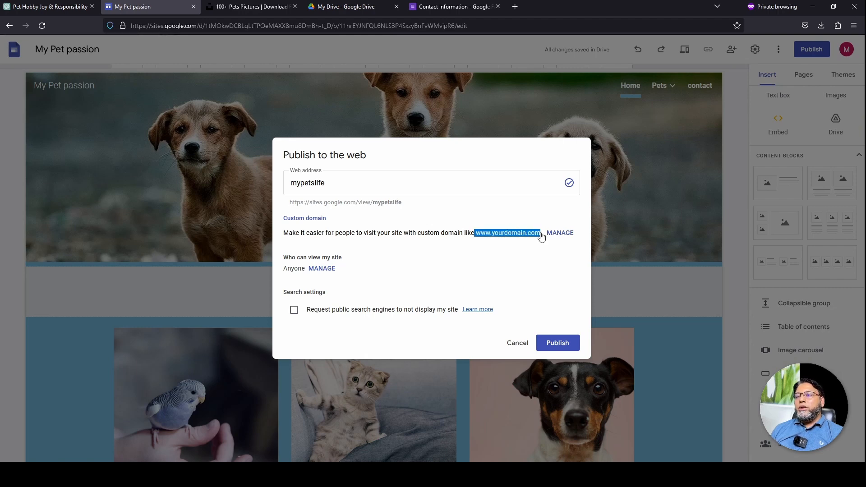
{"action": "left_click", "coordinate": [522, 261]}
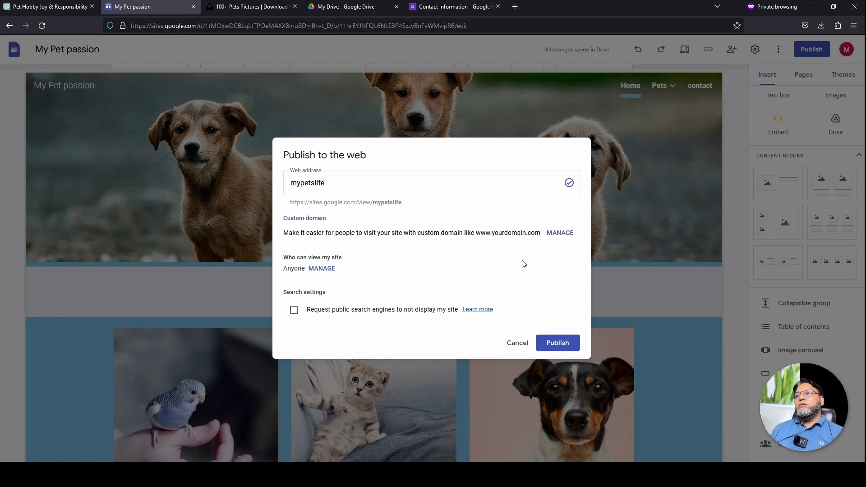
{"action": "left_click", "coordinate": [564, 348]}
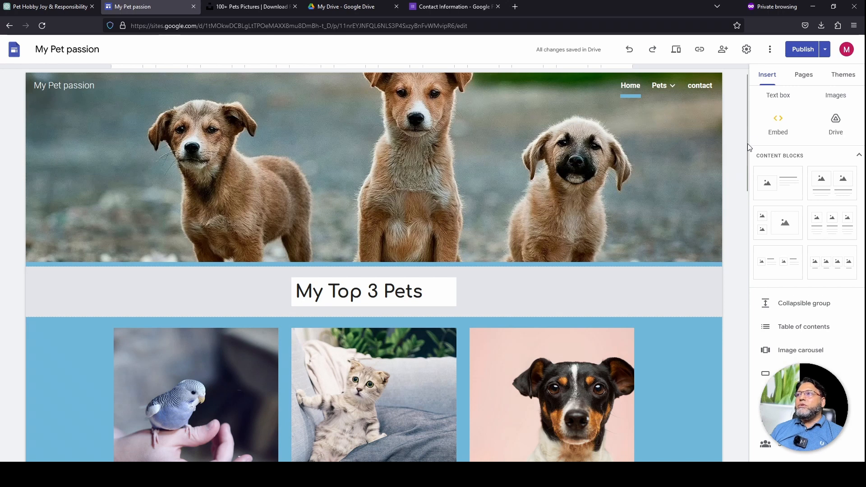
Open the published site in a new tab, scroll it, and visit Pets > bird
{"action": "left_click", "coordinate": [825, 49]}
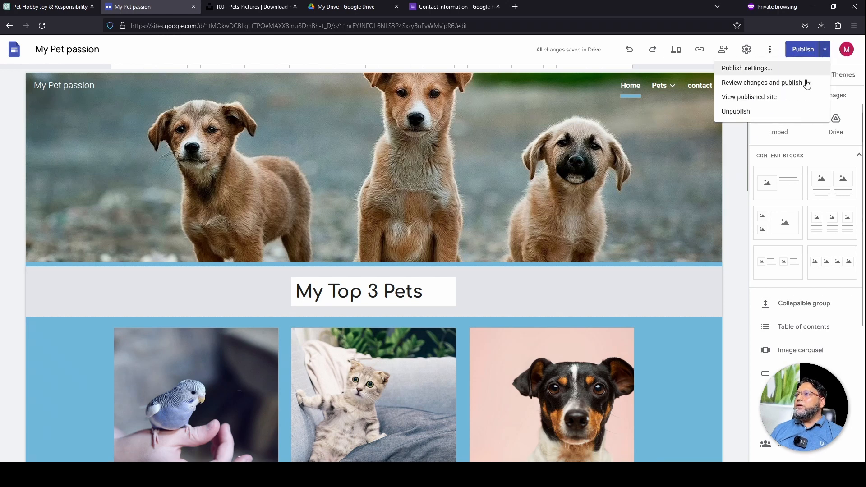
{"action": "left_click", "coordinate": [778, 100]}
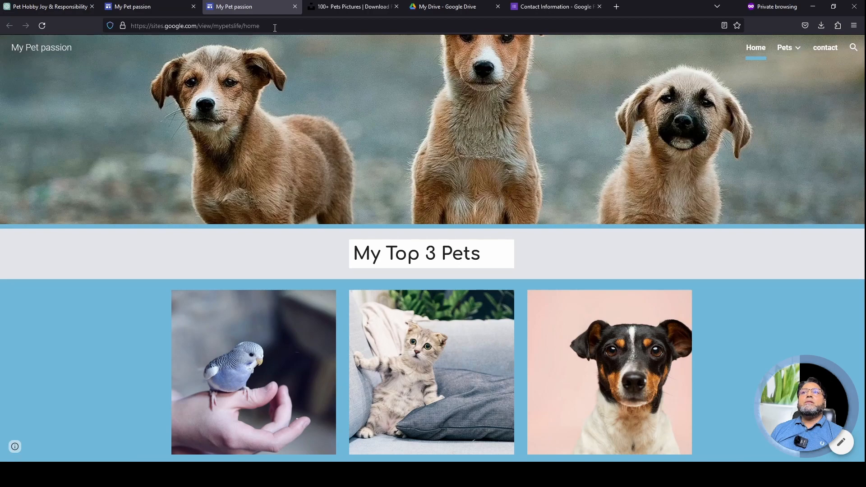
{"action": "scroll", "coordinate": [357, 289], "scroll_direction": "down", "scroll_amount": 10}
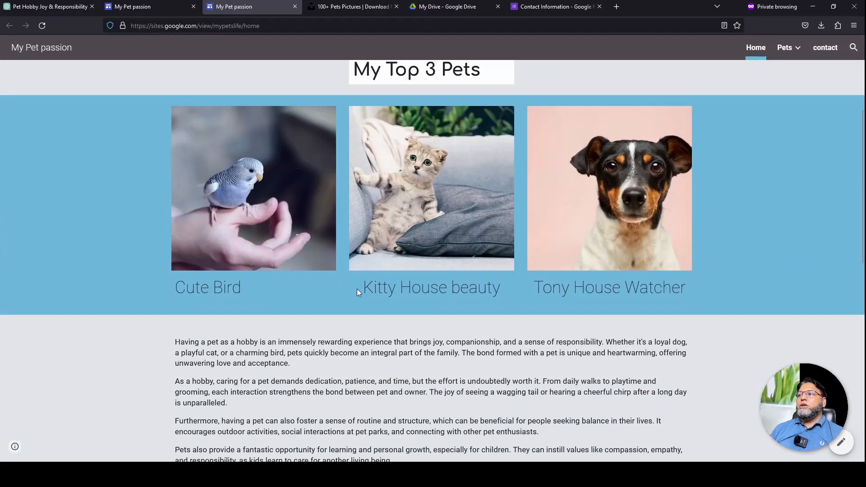
{"action": "scroll", "coordinate": [357, 296], "scroll_direction": "up", "scroll_amount": 10}
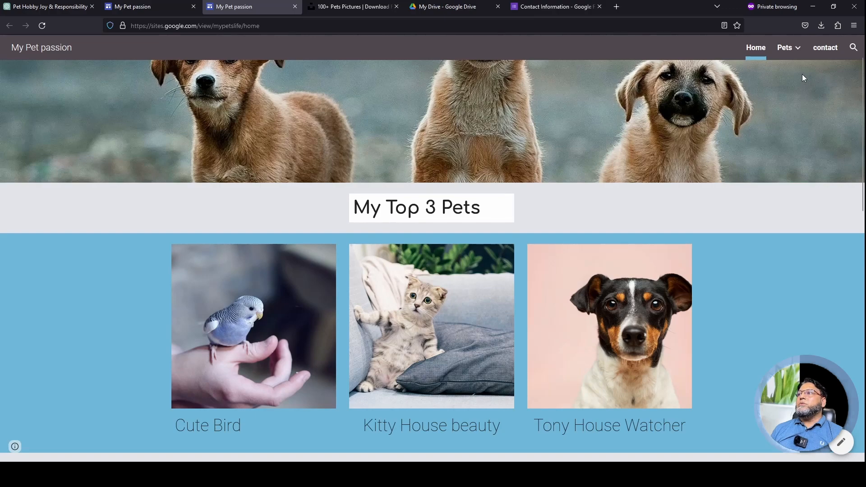
{"action": "mouse_move", "coordinate": [794, 53]}
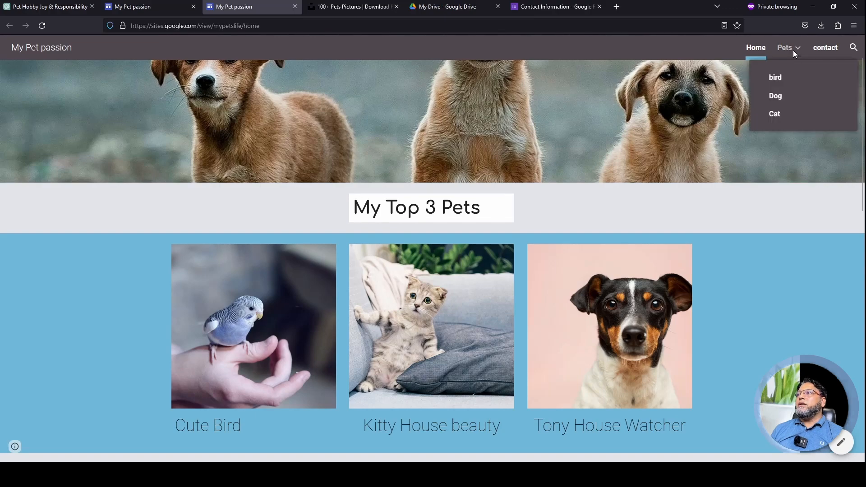
{"action": "left_click", "coordinate": [776, 77]}
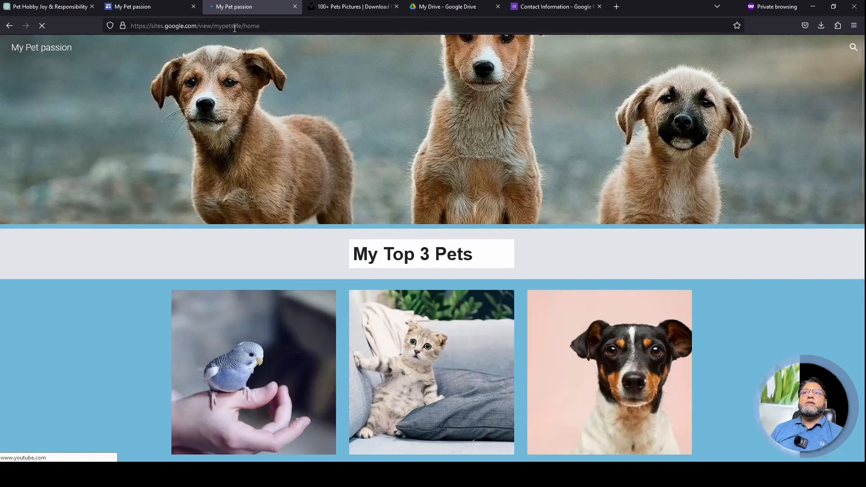
{"action": "left_click", "coordinate": [218, 27]}
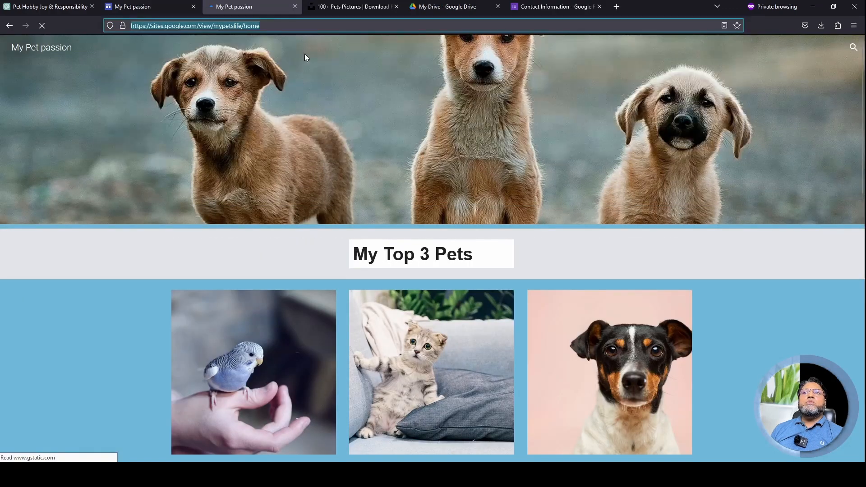
{"action": "left_click", "coordinate": [175, 58]}
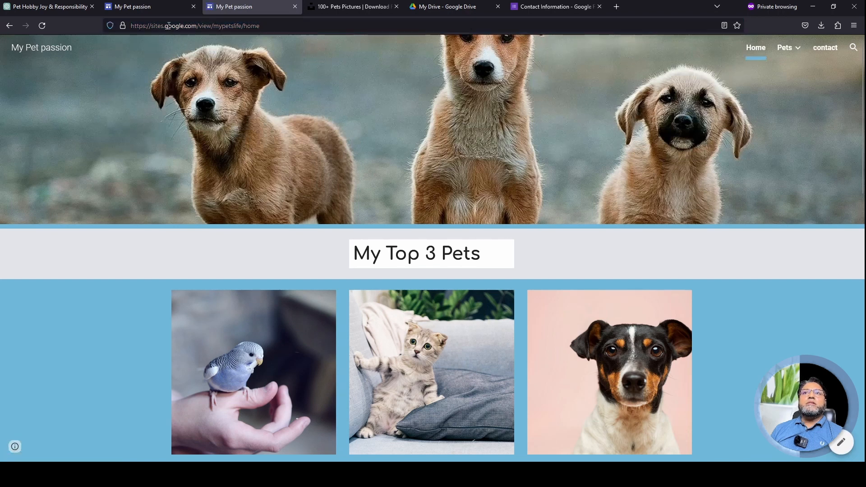